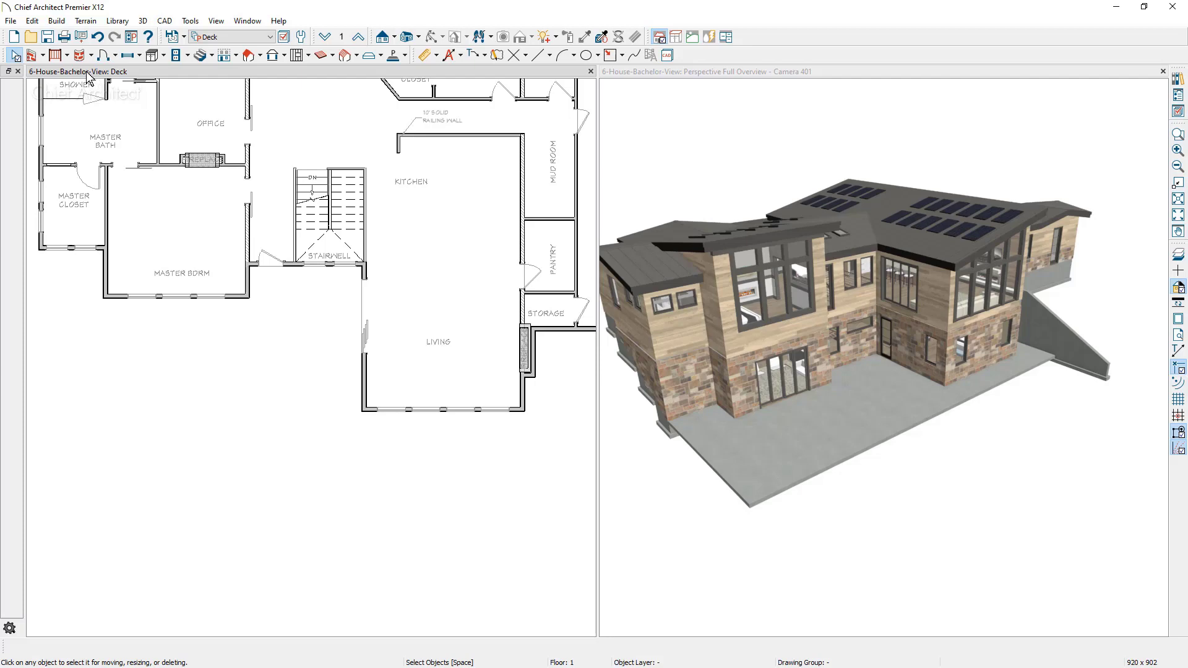
Draw straight deck railings from the master bedroom corner around the deck and back to the wall.
left_click(67, 56)
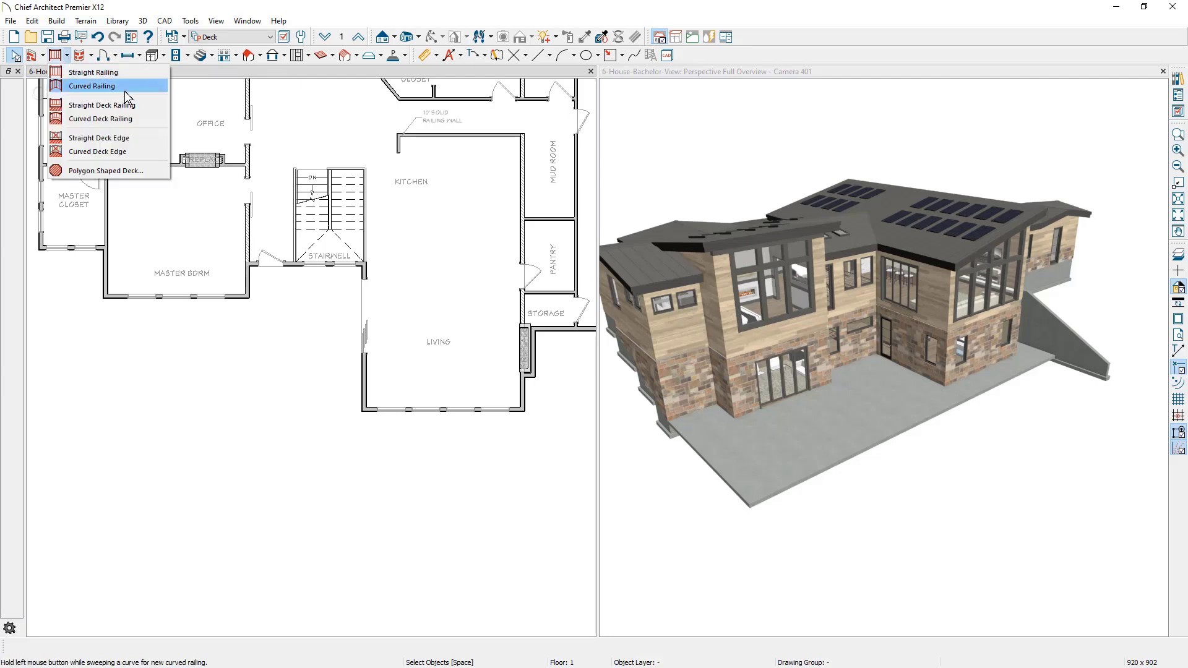
left_click(137, 106)
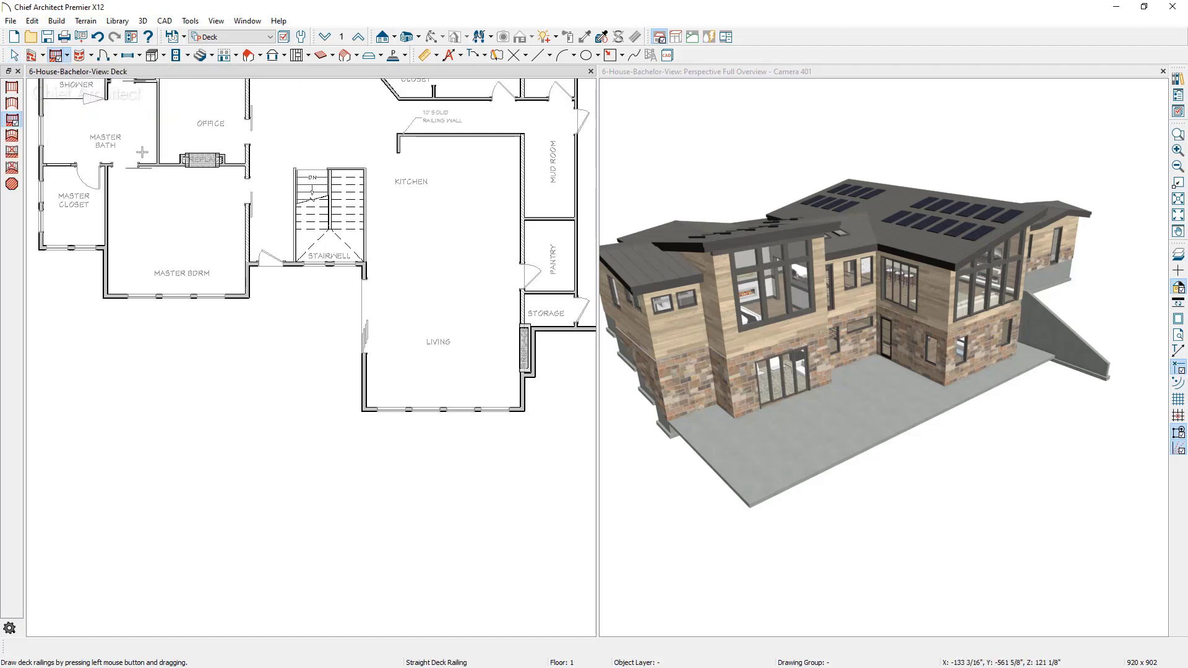
mouse_move(106, 297)
left_mouse_down()
mouse_move(98, 415)
mouse_move(315, 410)
mouse_move(310, 463)
mouse_move(568, 465)
left_mouse_up()
left_click_drag(566, 464, 566, 331)
key("space")
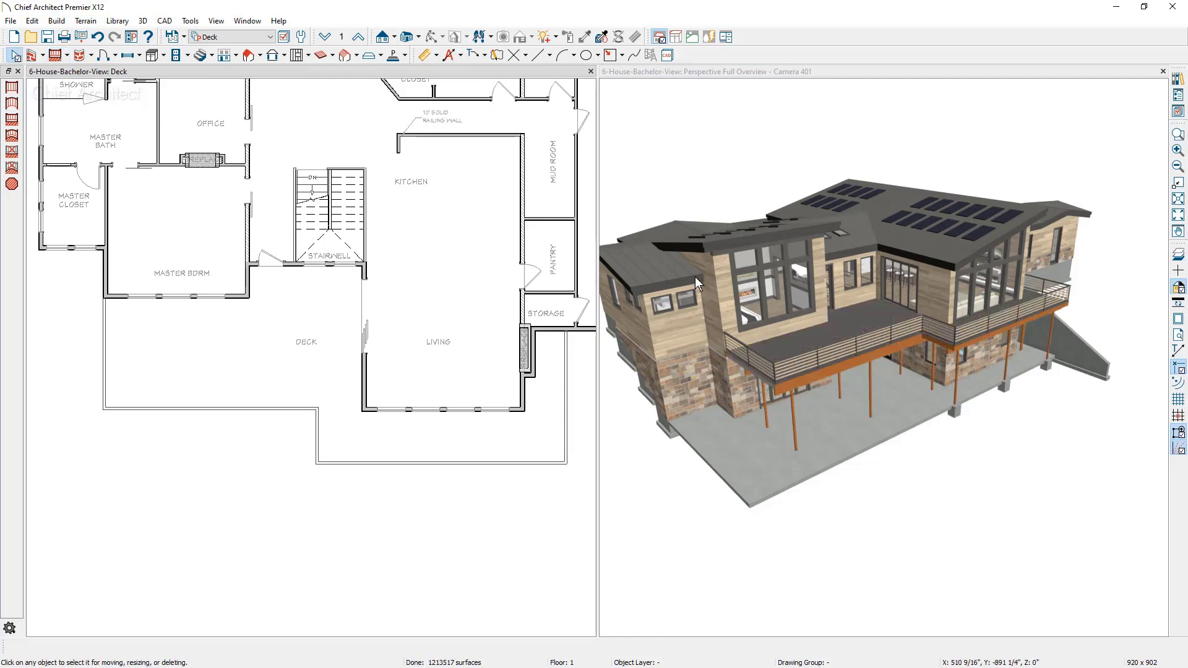
Maximize the 3D overview, orbit and zoom around the railed deck, and select the deck room.
double_click(825, 68)
left_click_drag(651, 334, 637, 354)
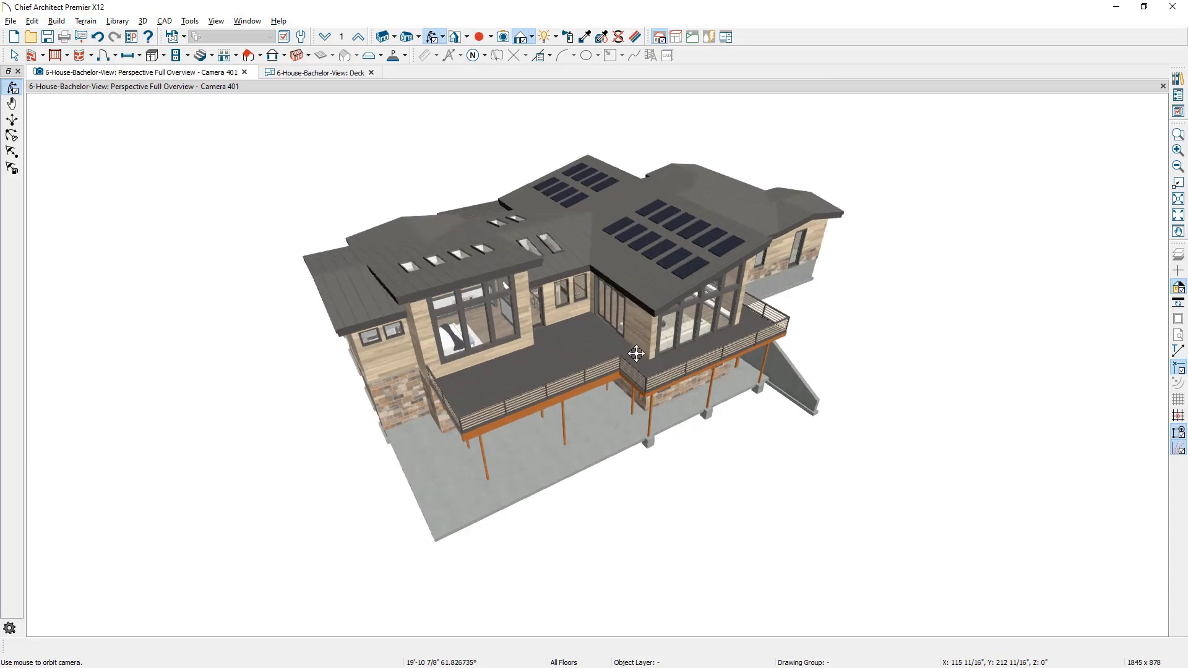
scroll(609, 366, "up", 6)
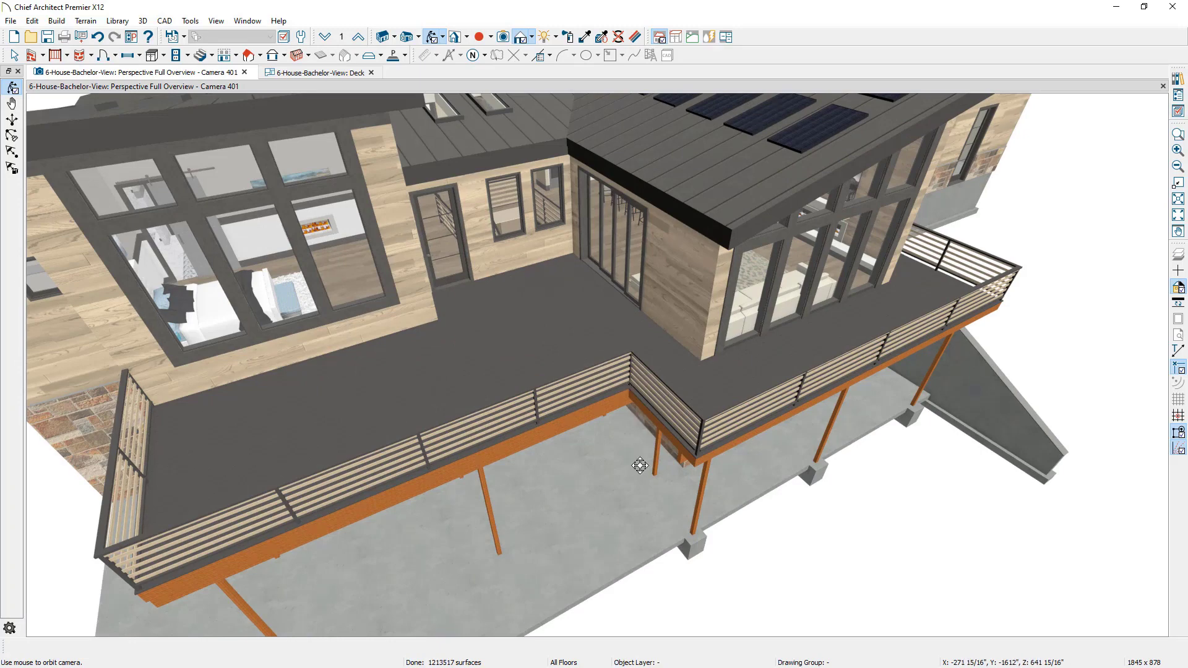
mouse_move(639, 465)
left_mouse_down()
mouse_move(642, 491)
mouse_move(638, 395)
mouse_move(715, 459)
mouse_move(641, 458)
left_mouse_up()
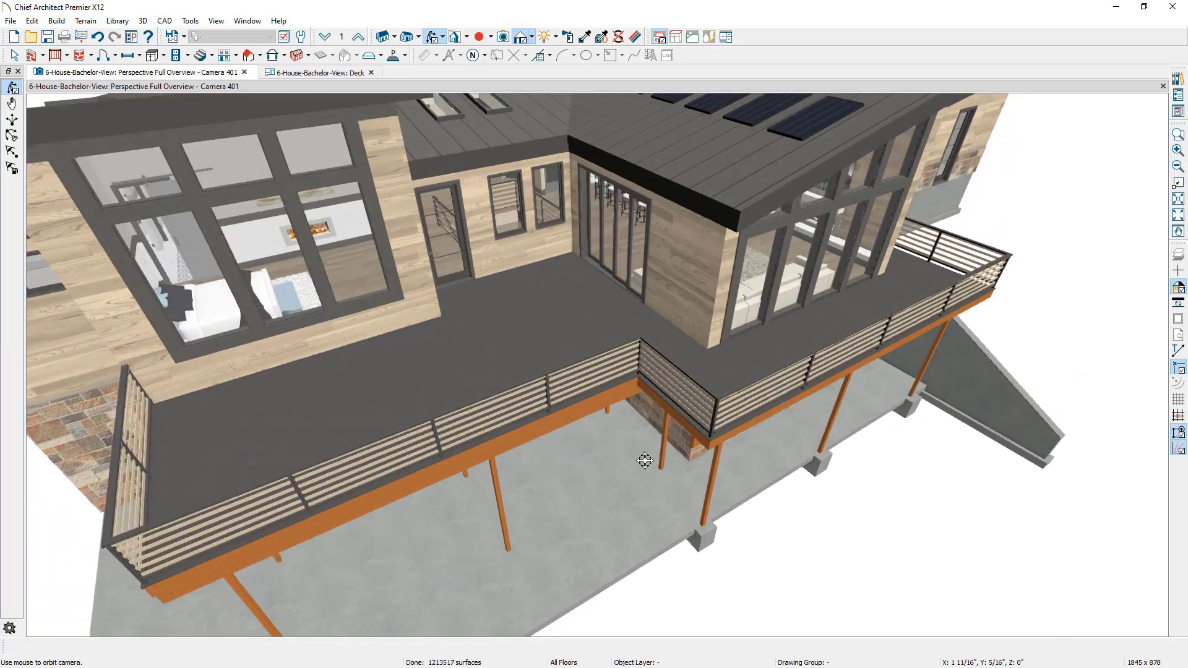
left_click(558, 336)
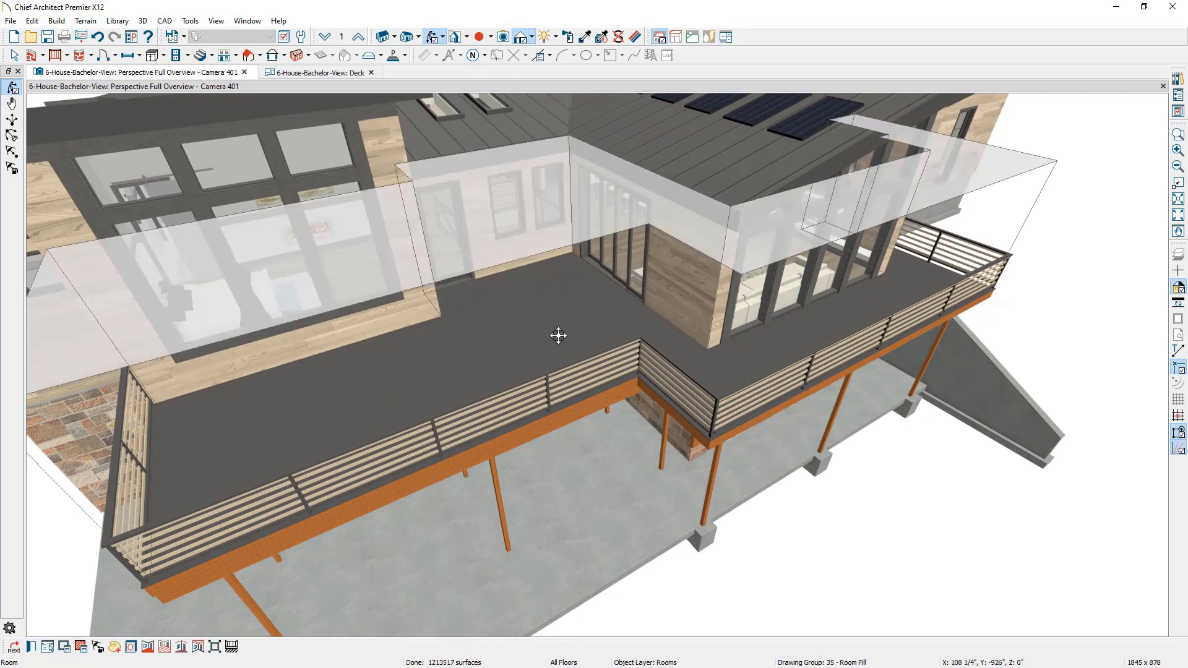
double_click(558, 335)
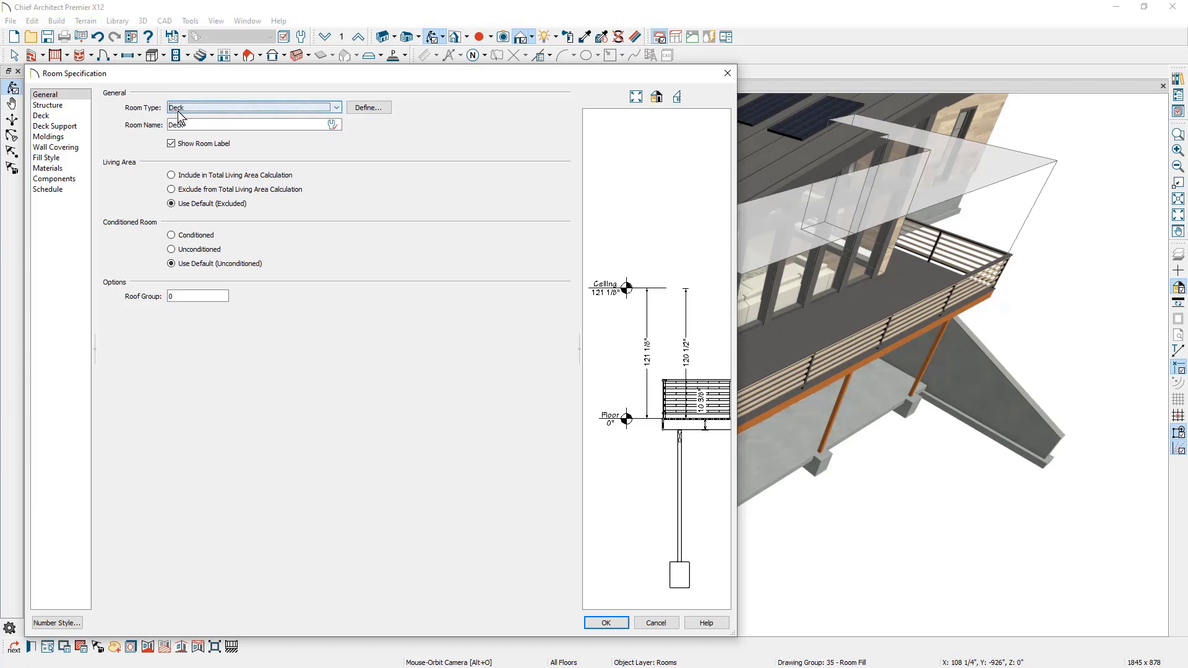
left_click(84, 118)
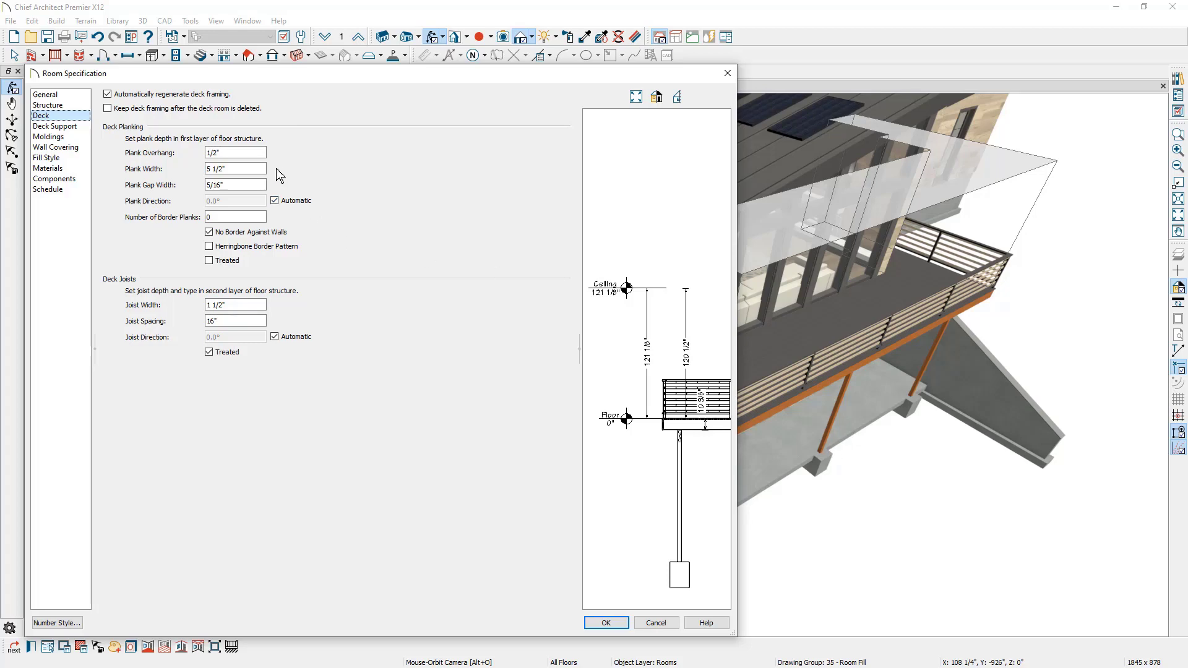
left_click(260, 155)
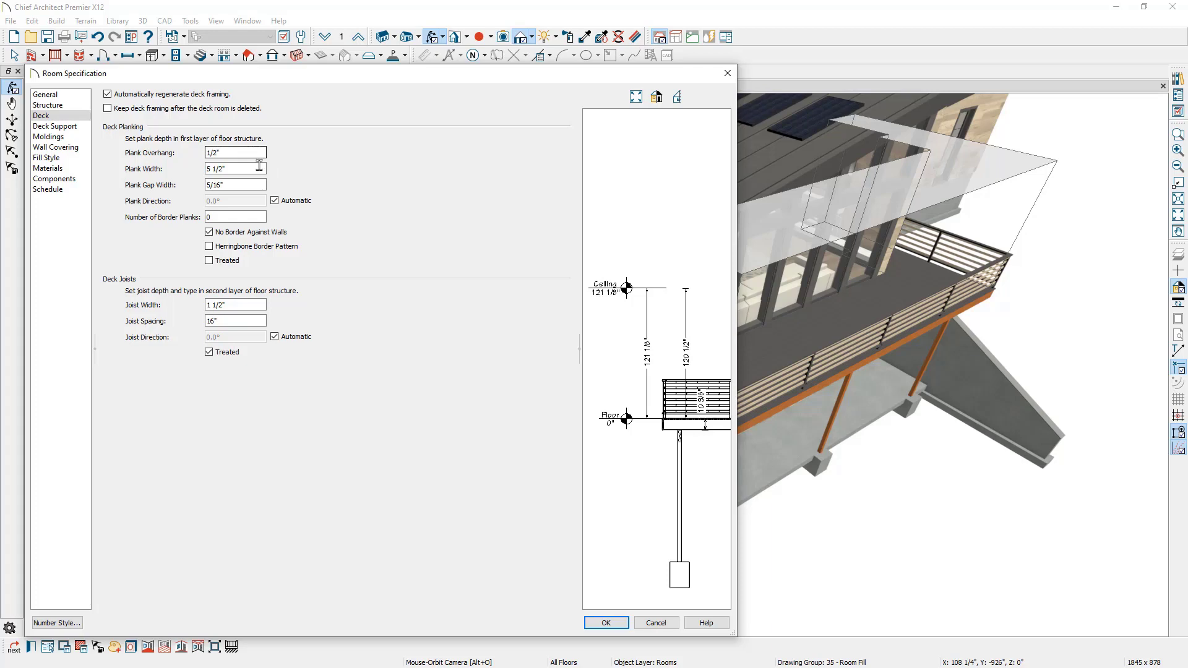
left_click(257, 169)
left_click(251, 186)
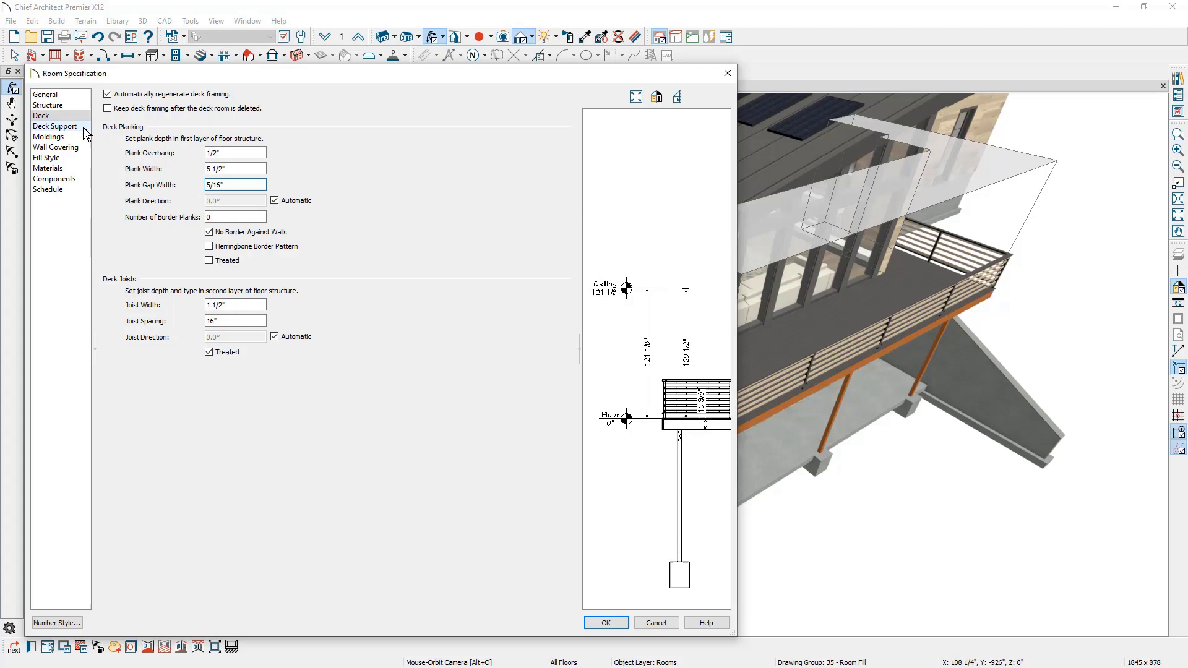
left_click(62, 126)
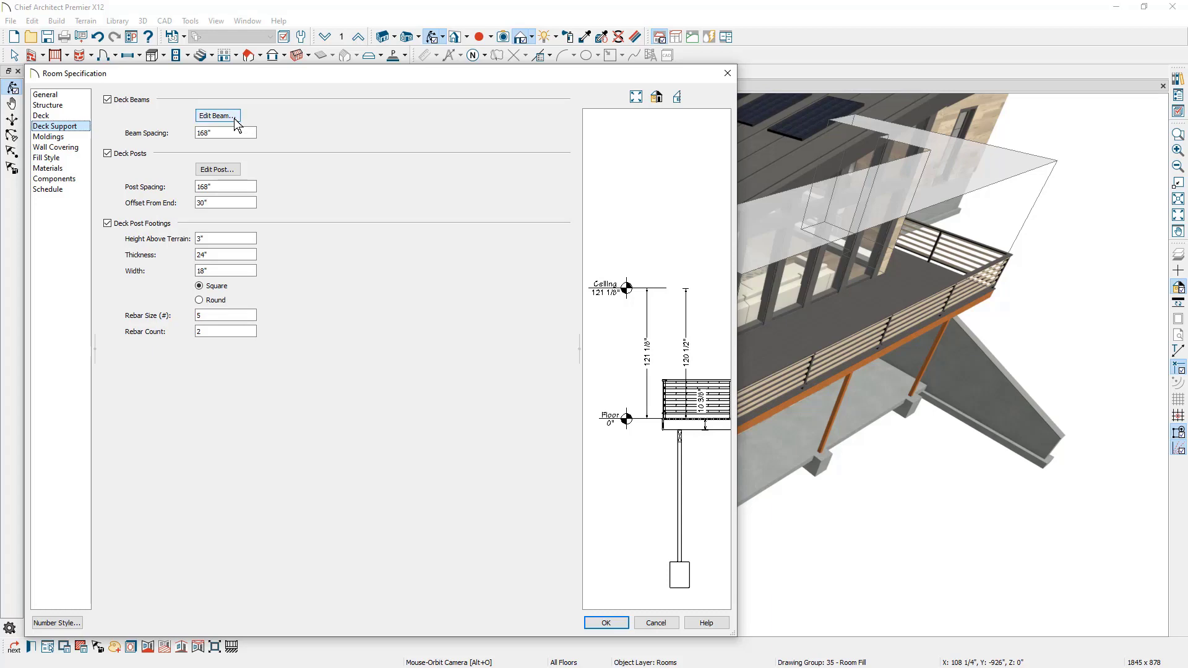
left_click(235, 120)
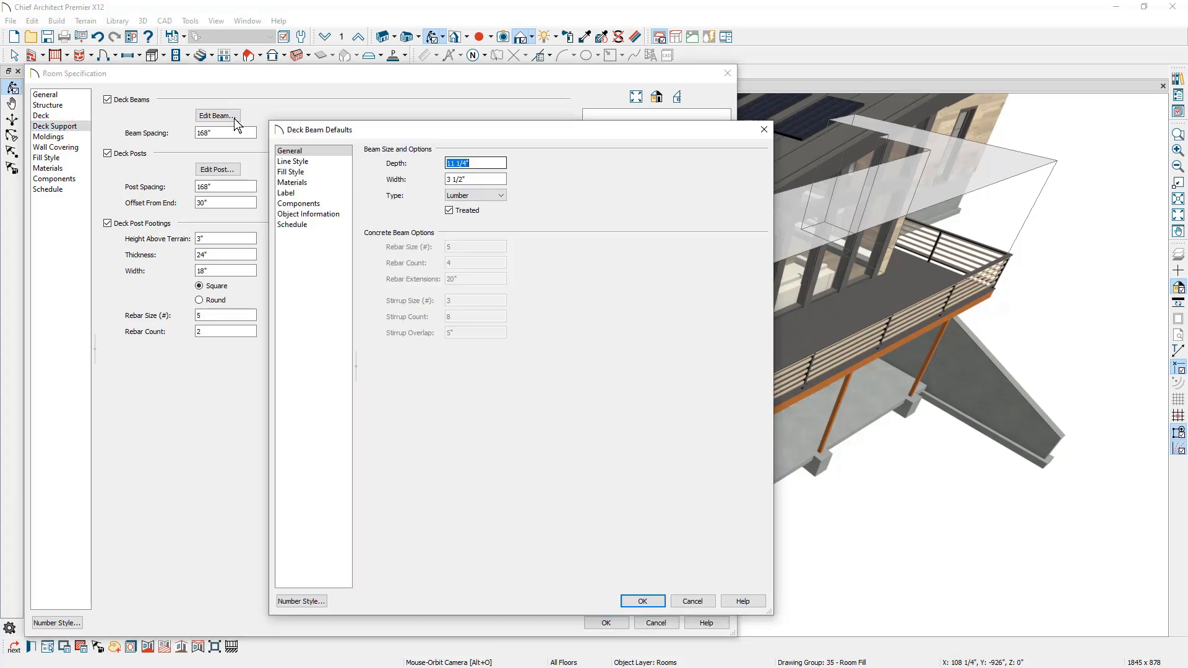
left_click(653, 603)
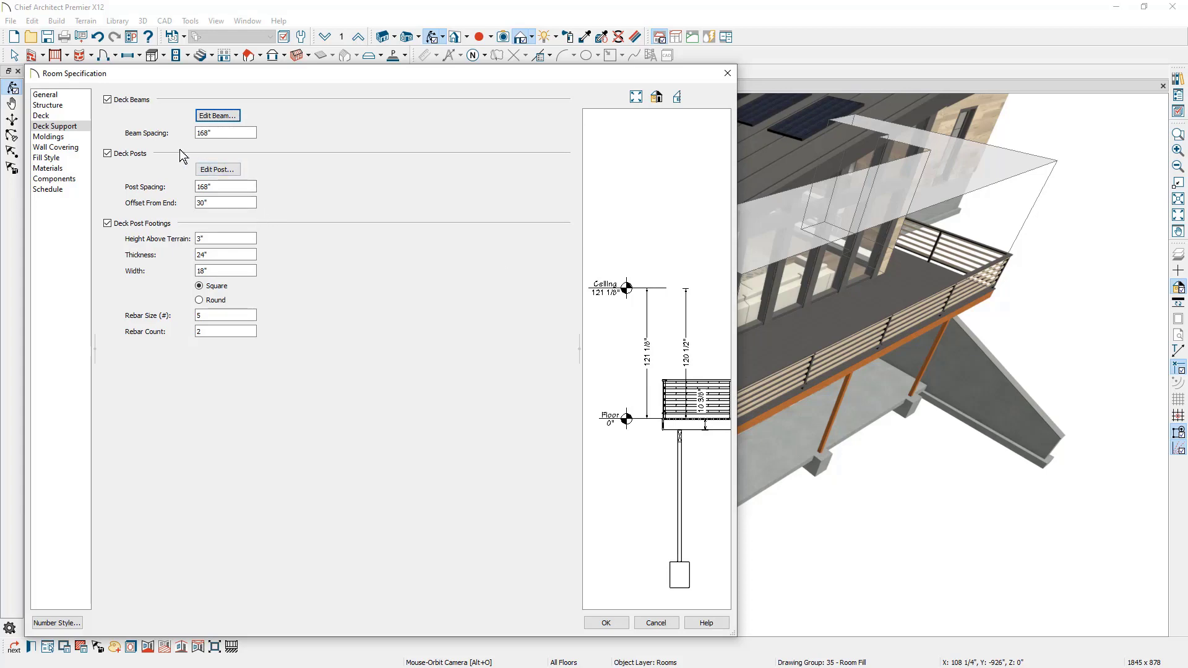
left_click(653, 623)
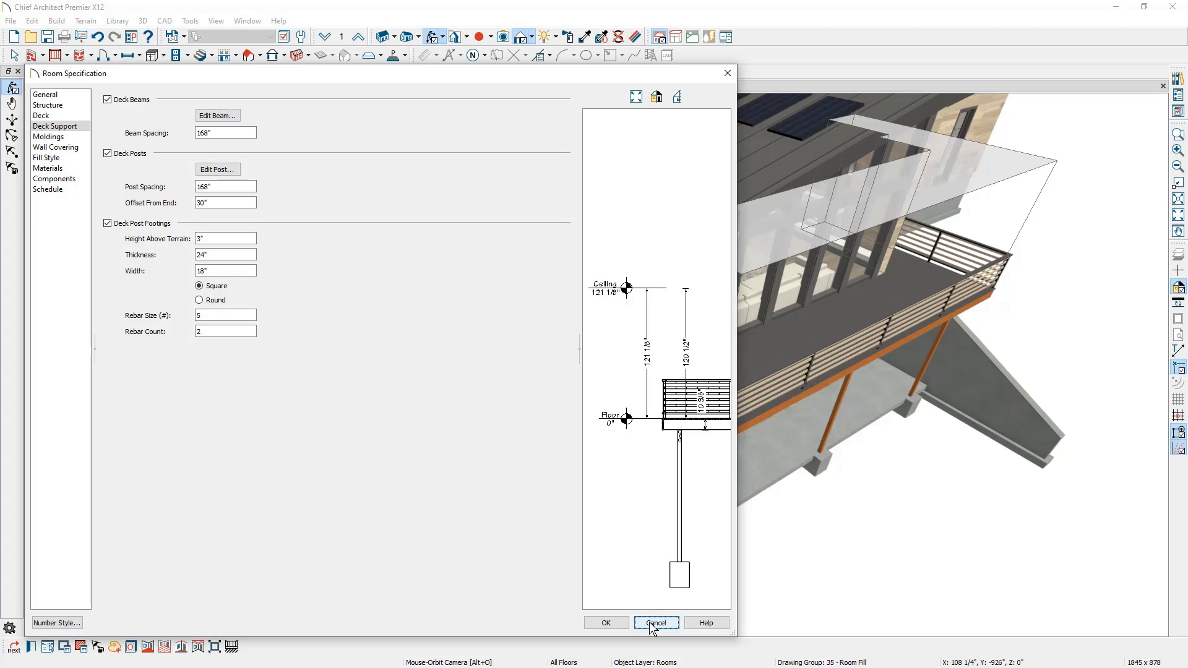
Deselect the deck and switch to the Deck floor plan, framing the whole deck and garage.
key("Escape")
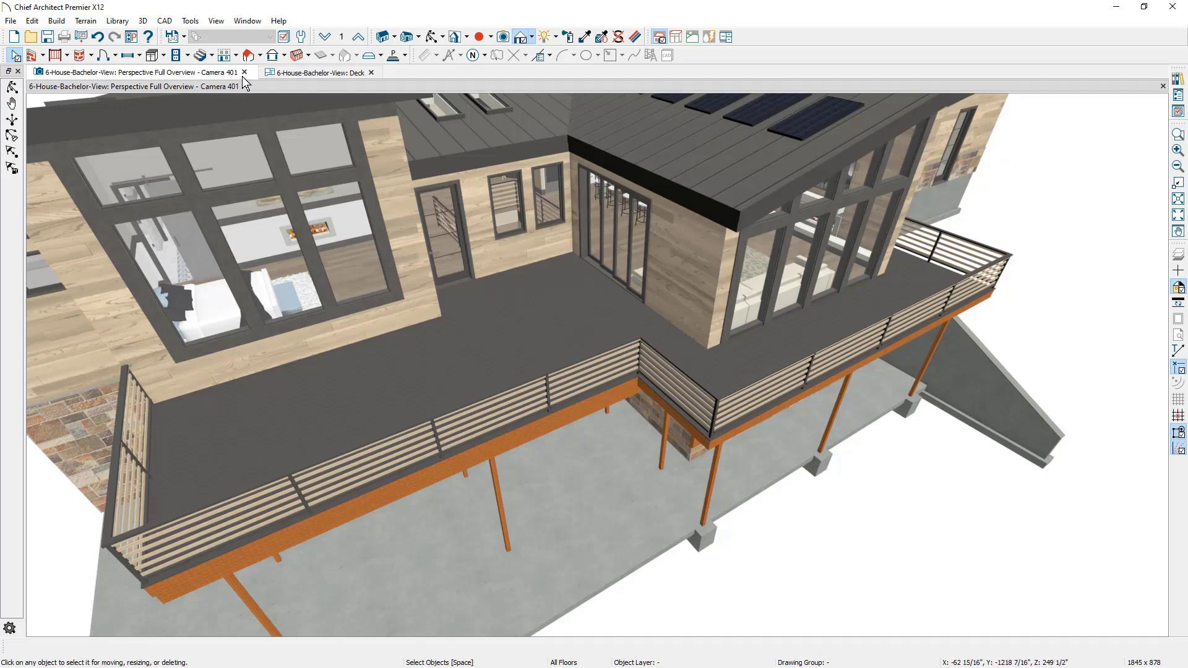
left_click(286, 72)
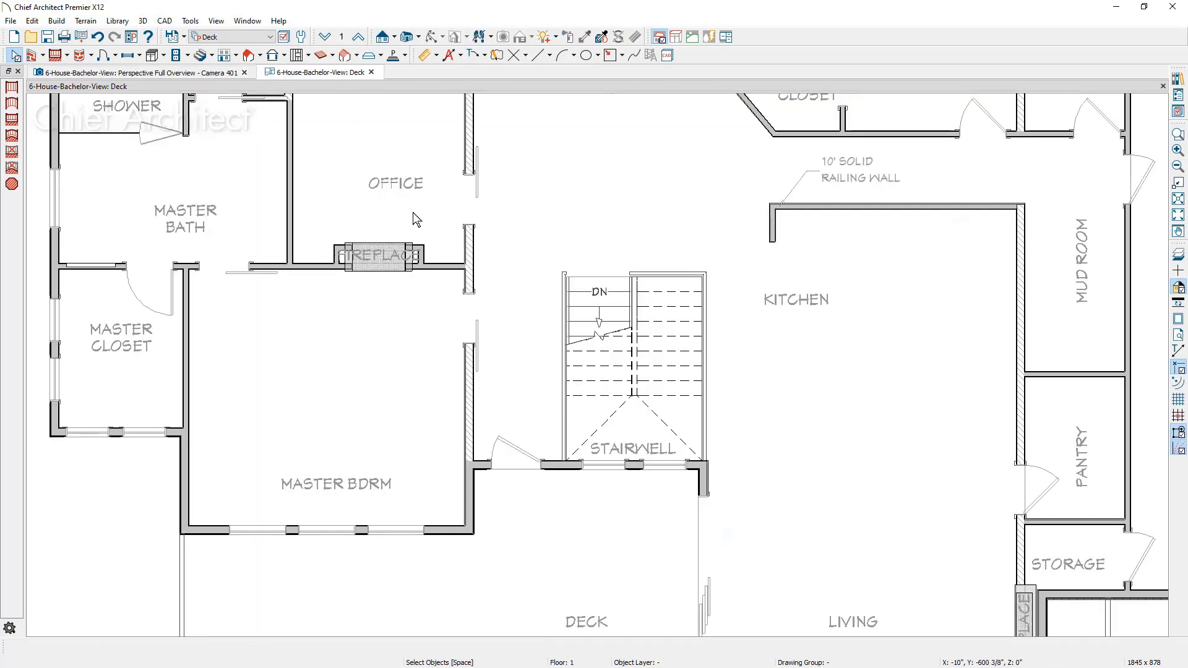
scroll(414, 219, "down", 2)
middle_click_drag(447, 396, 372, 274)
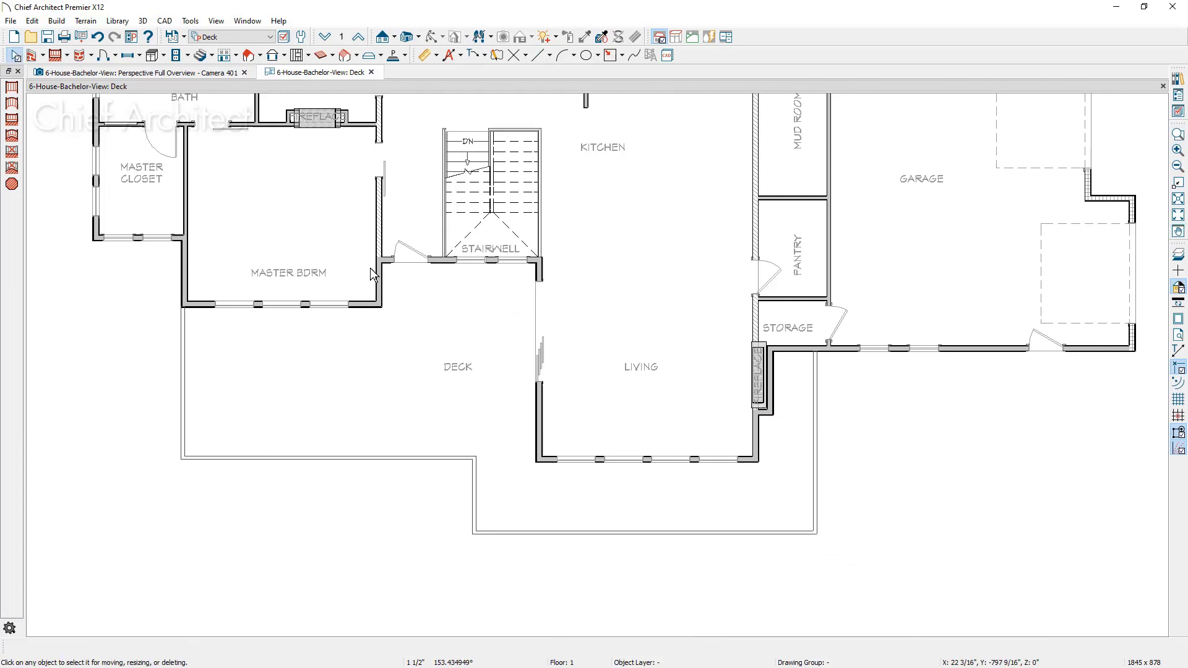
Dimension the deck edges: 13'-9 1/2", 26'-2 7/8", 6'-9 1/4", 31'-0 7/8", 16'-6 3/4".
left_click(435, 56)
left_click(468, 87)
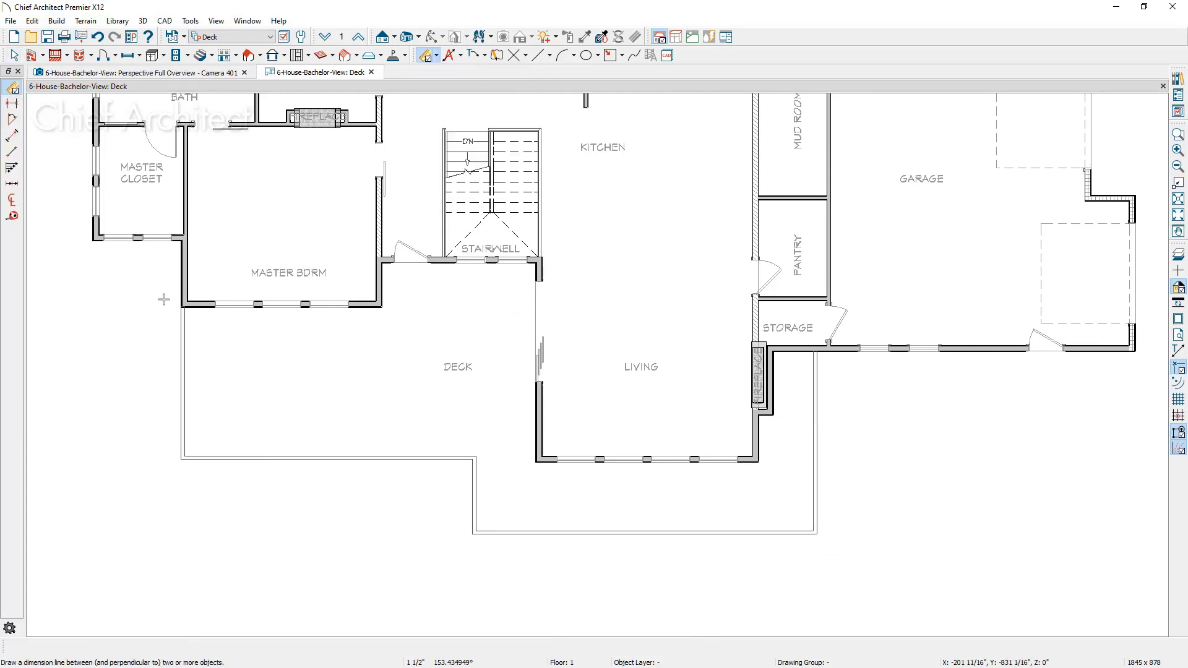
left_click_drag(164, 297, 834, 352)
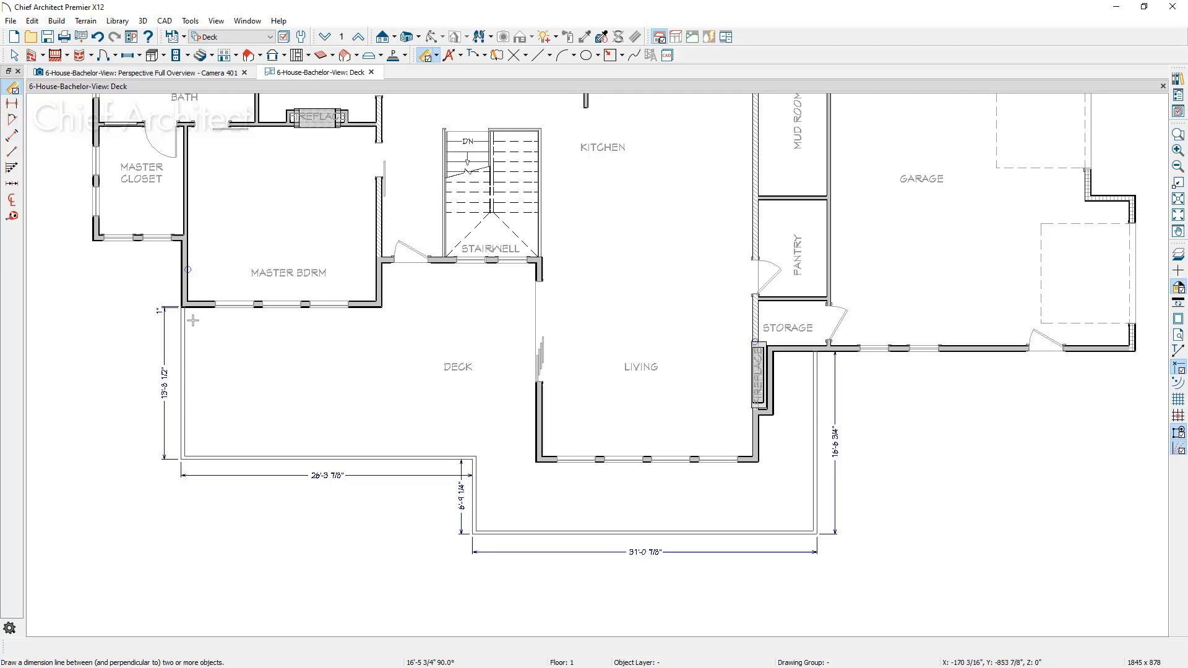
scroll(193, 320, "up", 3)
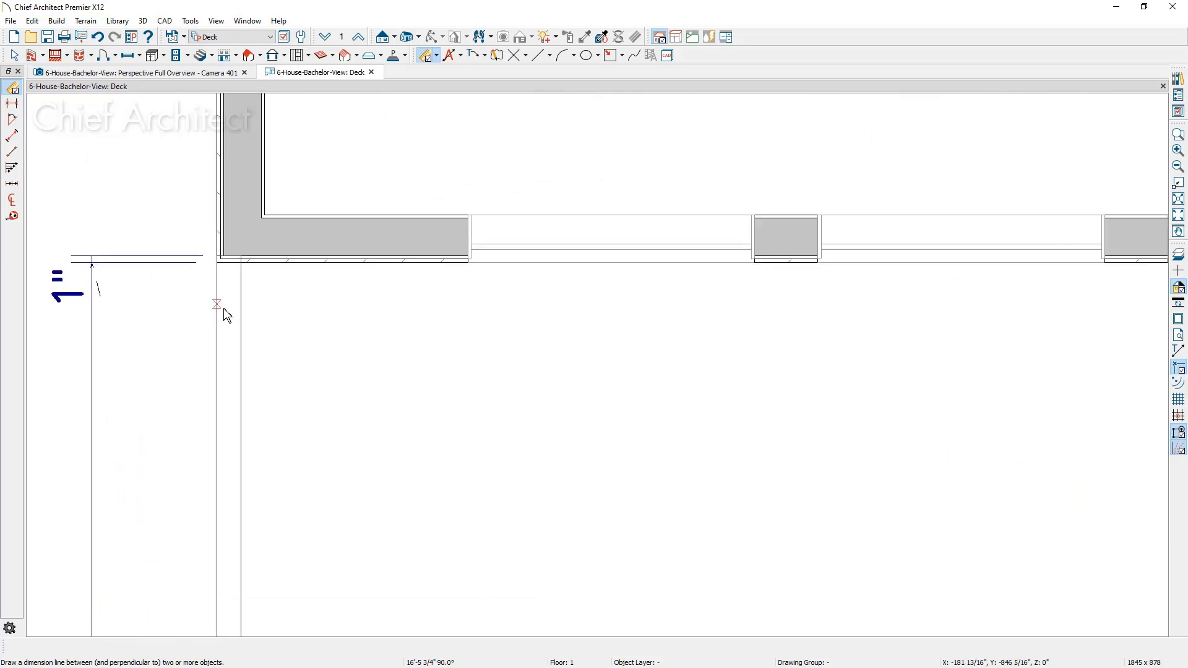
left_click(224, 290)
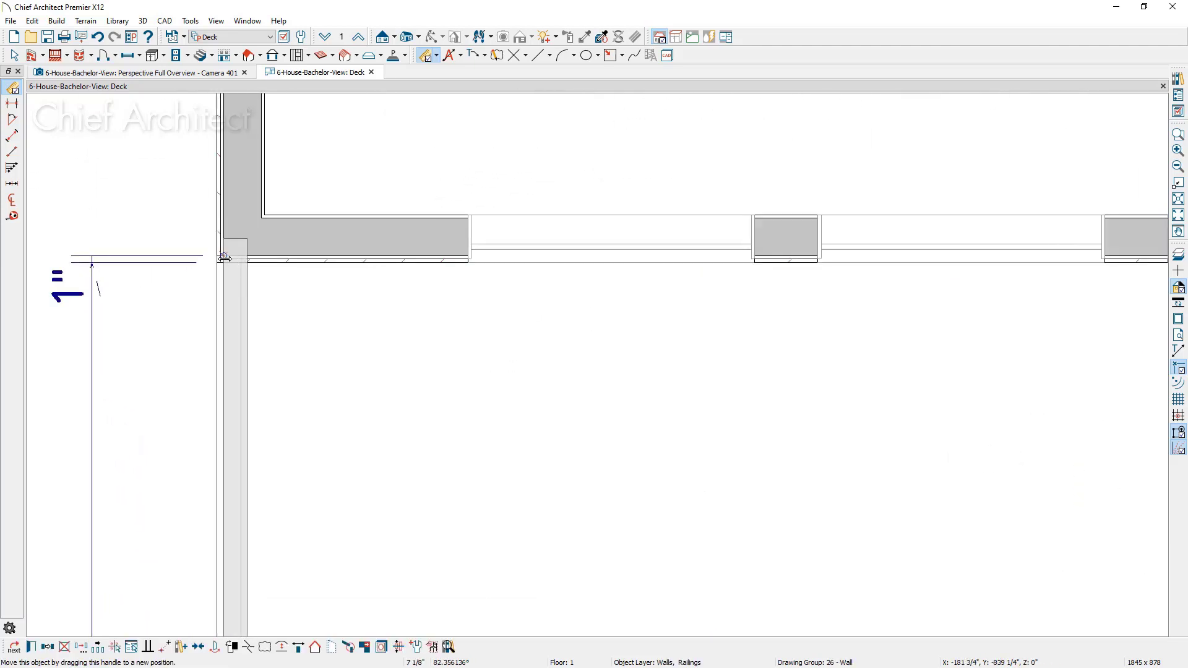
left_click(221, 312)
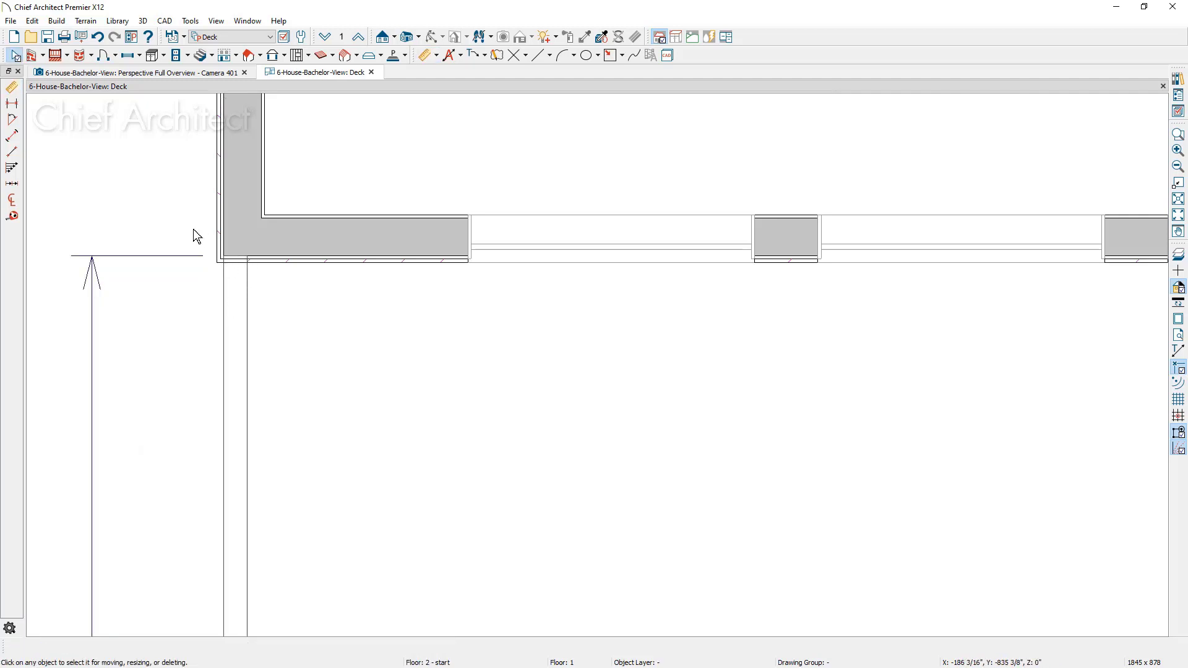
scroll(211, 241, "down", 2)
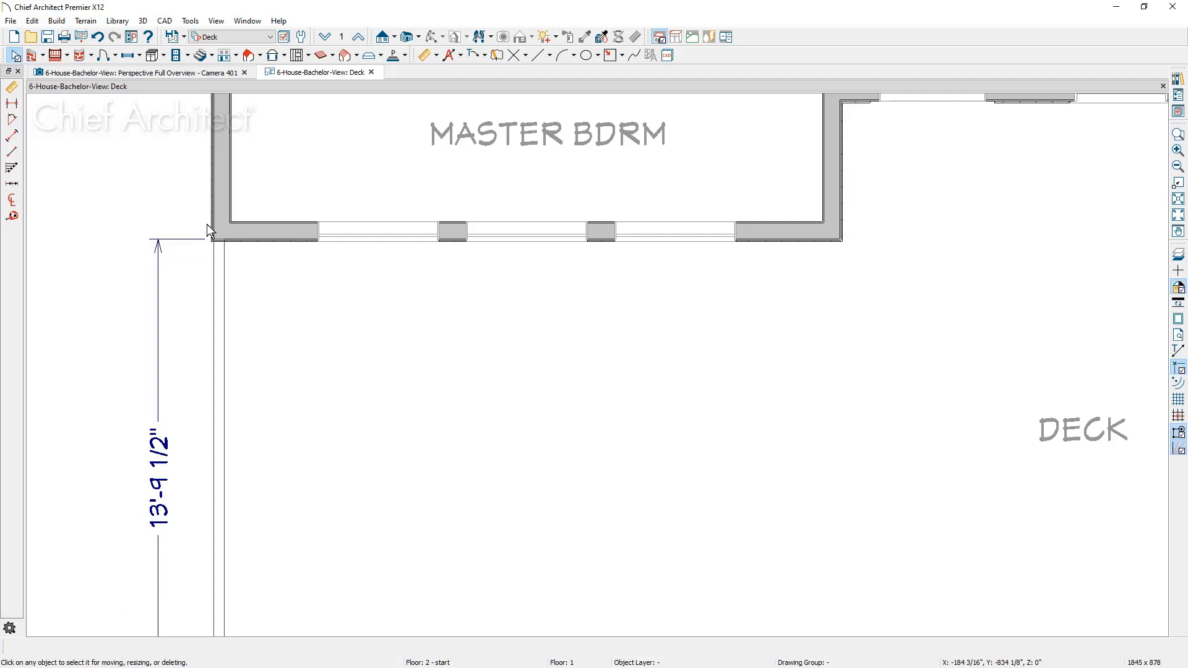
scroll(207, 223, "down", 3)
Resize the deck railing's left side to 14' and bottom side to 25'-7".
middle_click_drag(245, 296, 227, 308)
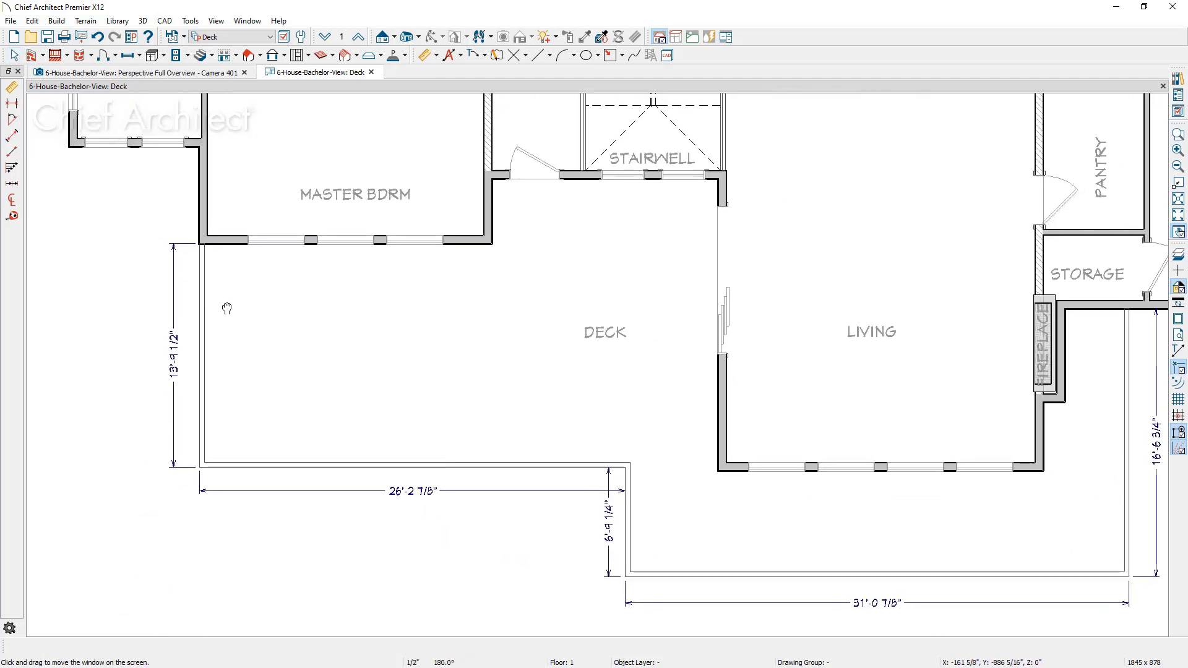
left_click(275, 465)
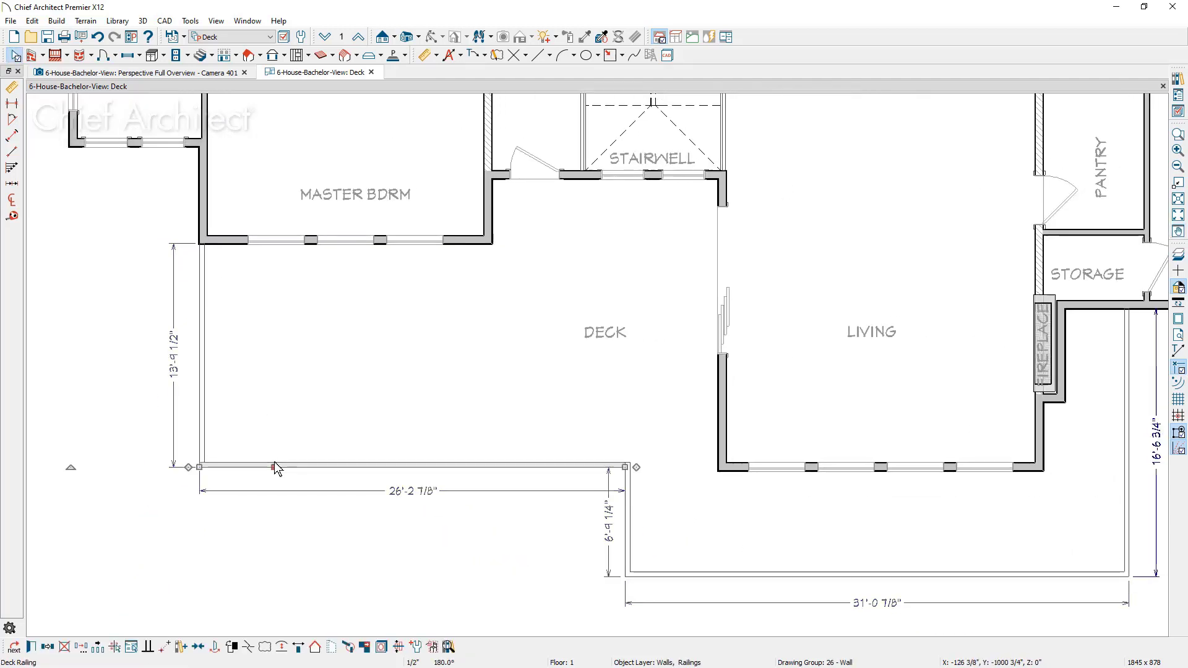
left_click(180, 374)
type("14")
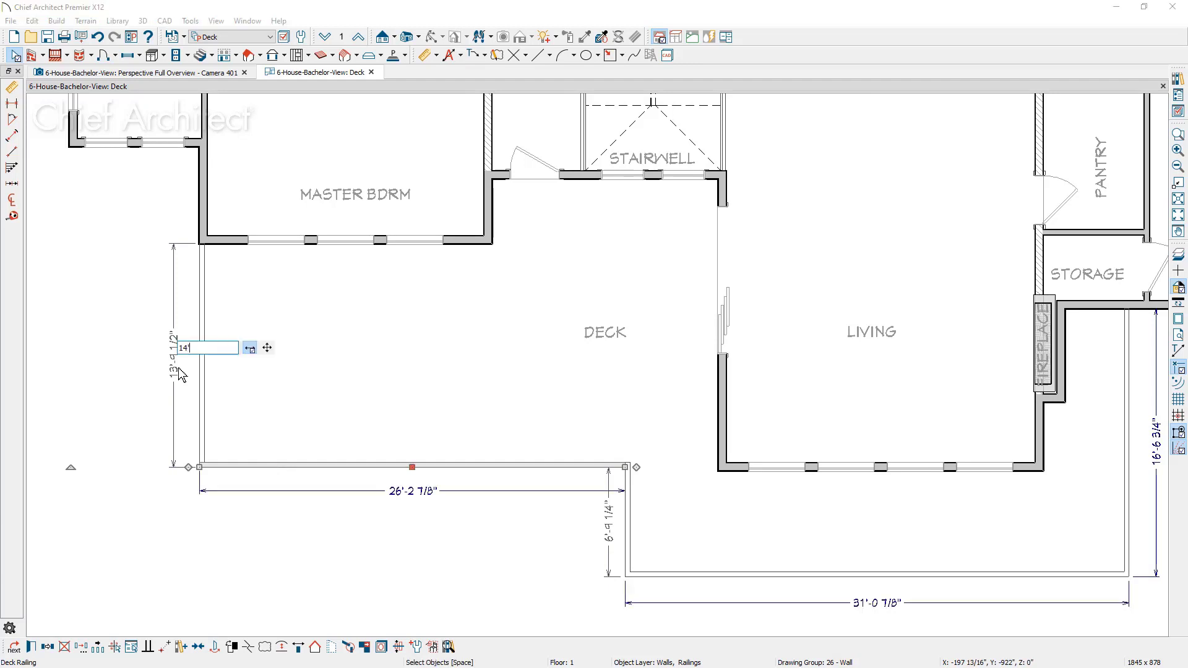
type("'")
key("Return")
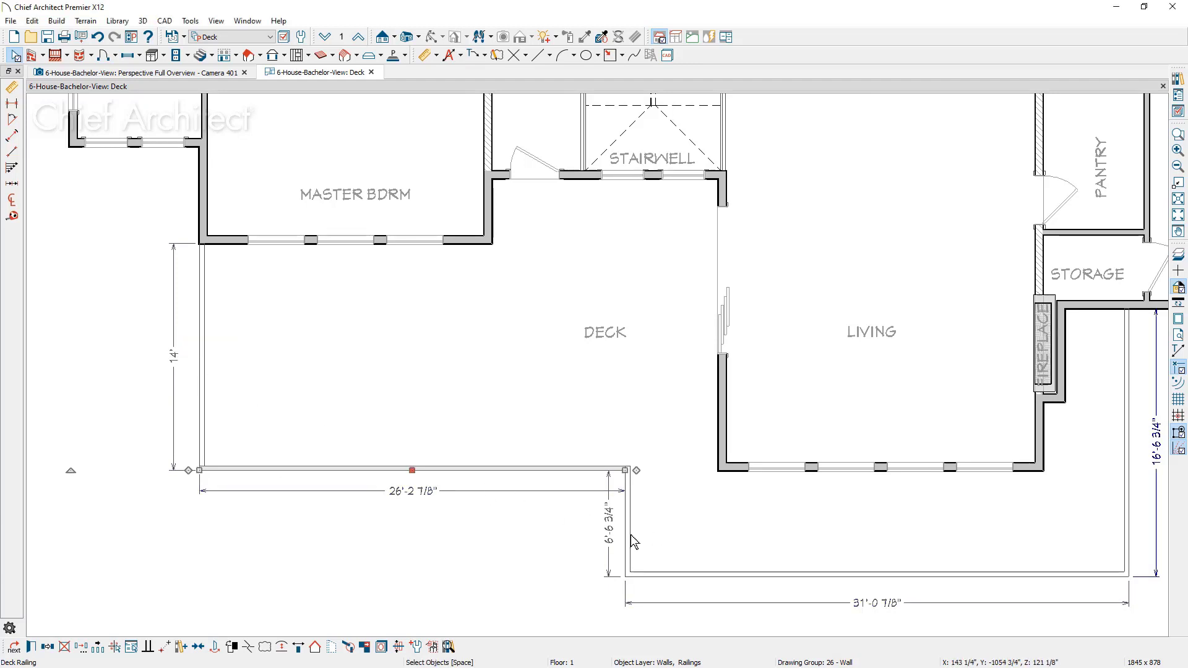
left_click(634, 542)
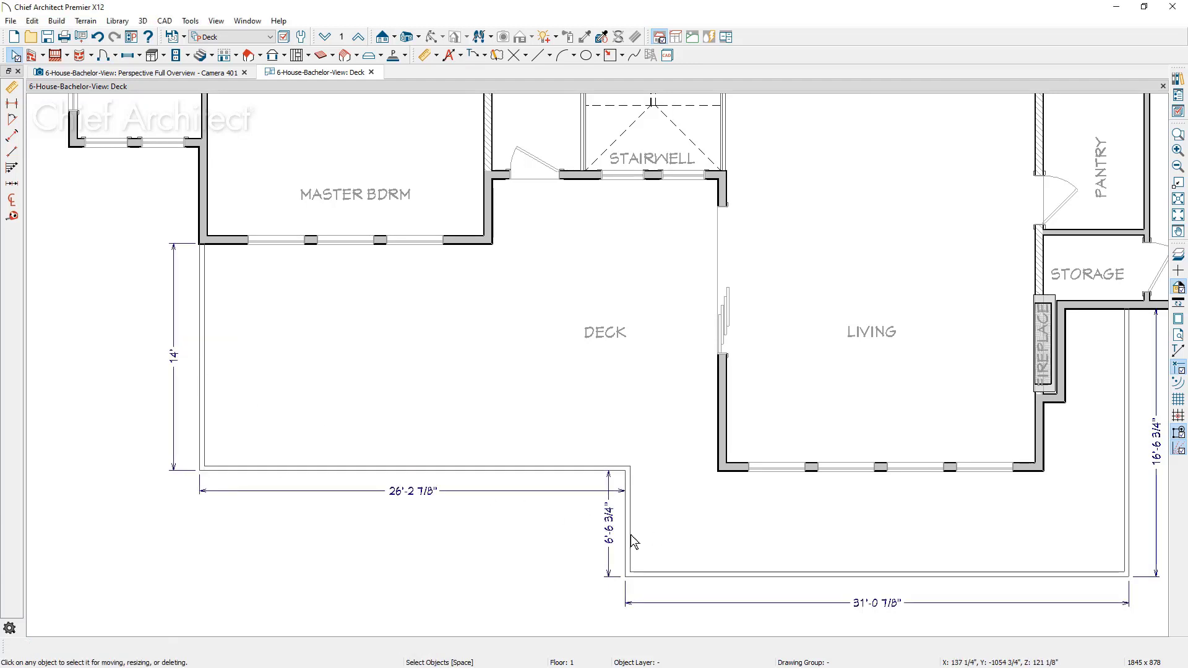
left_click(436, 501)
type("25'7")
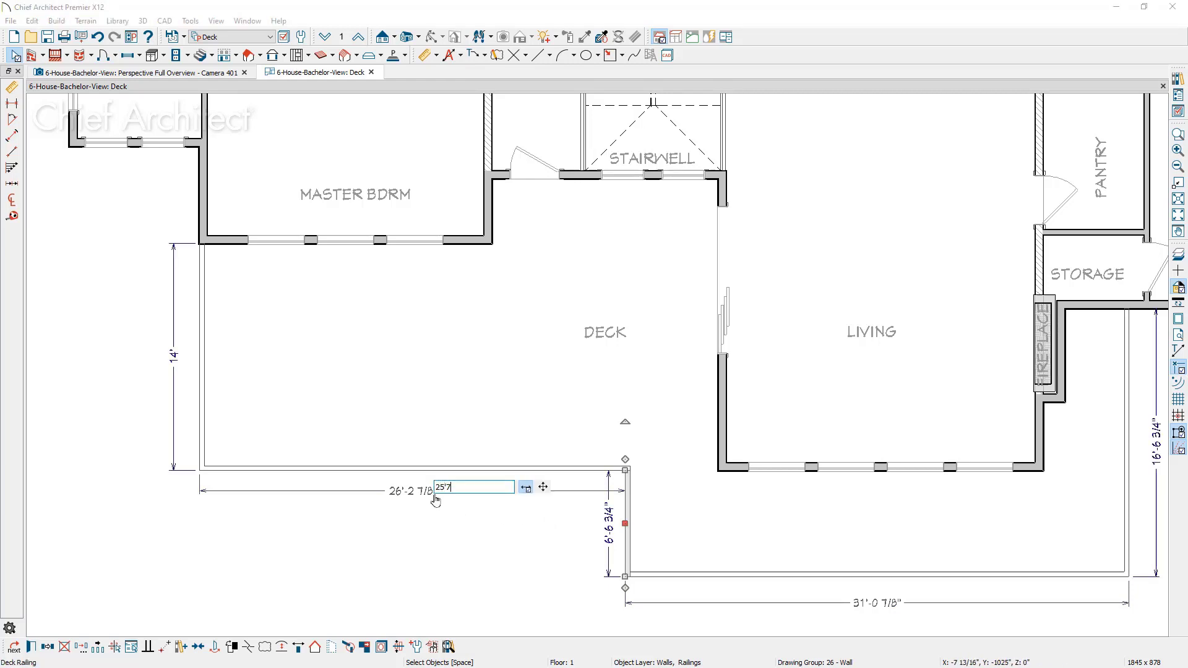
key("Return")
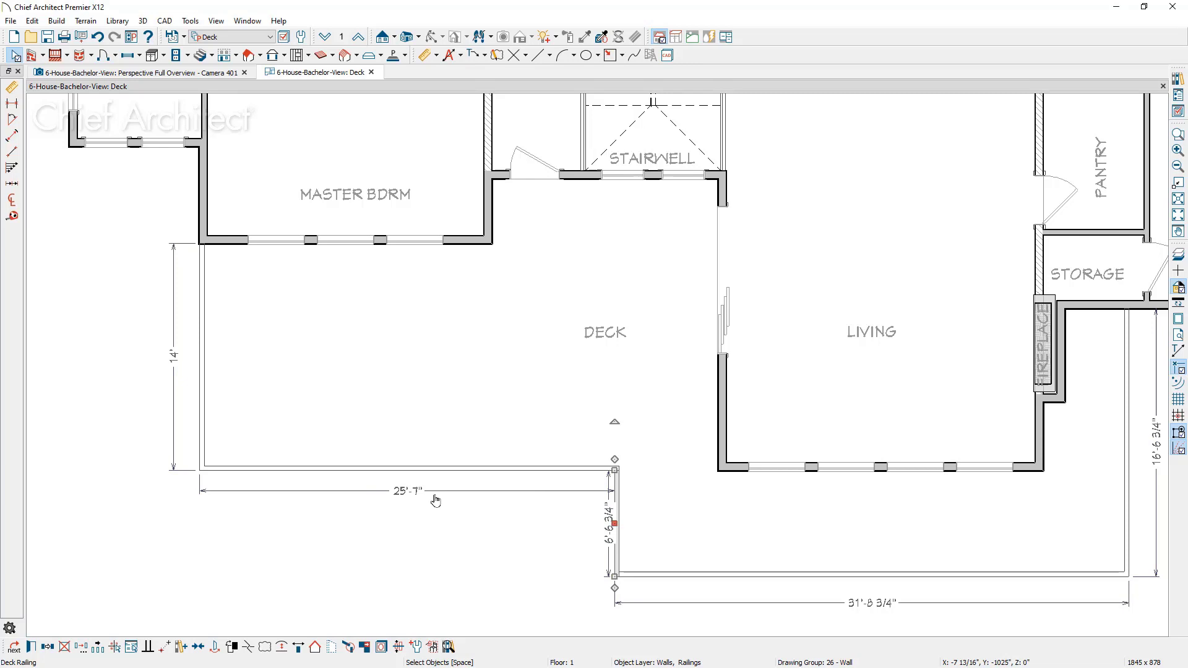
Set the railing step length to 5'-3" and the right side to 32'.
left_click(668, 576)
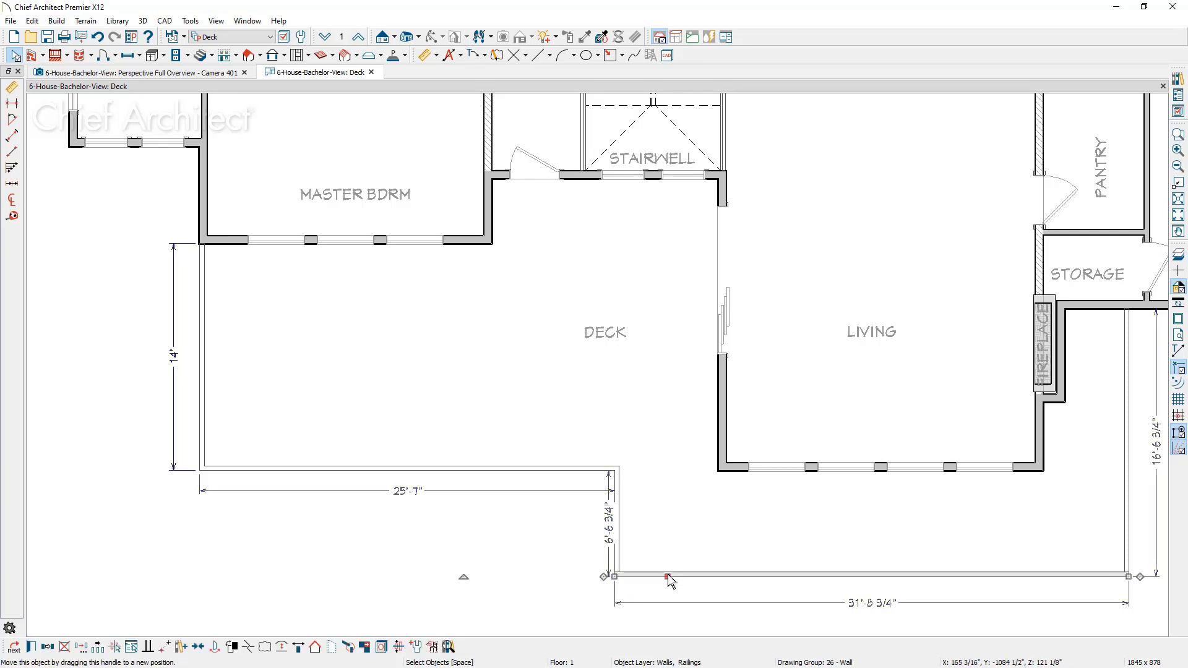
left_click(614, 538)
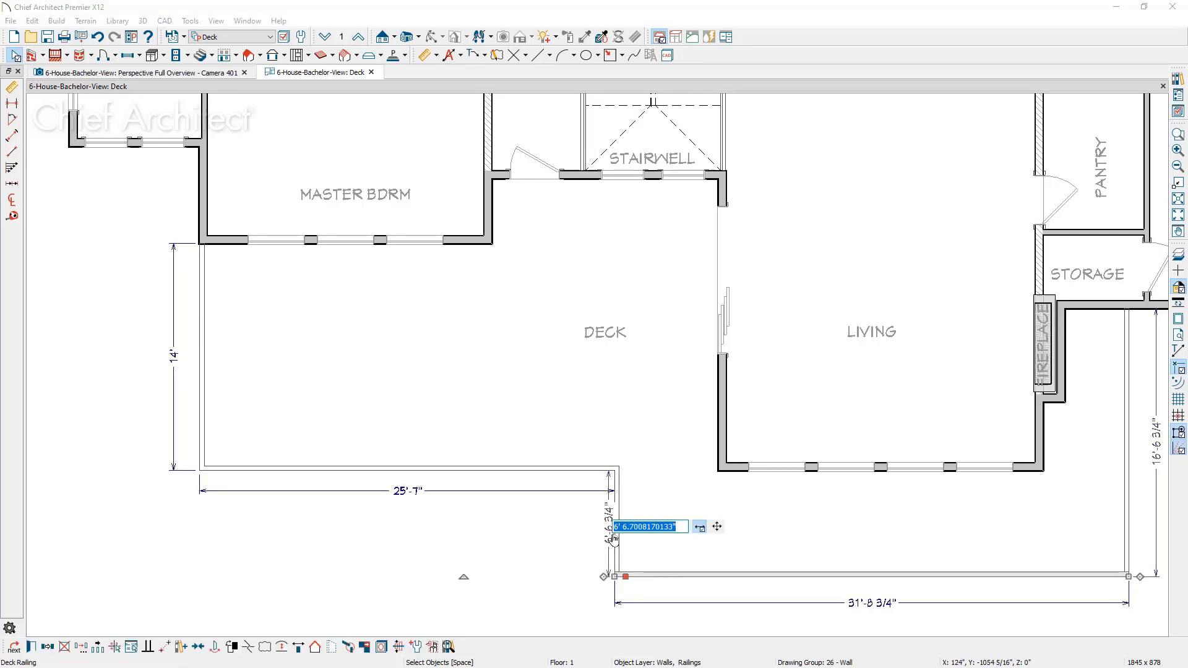
type("5'3")
key("Return")
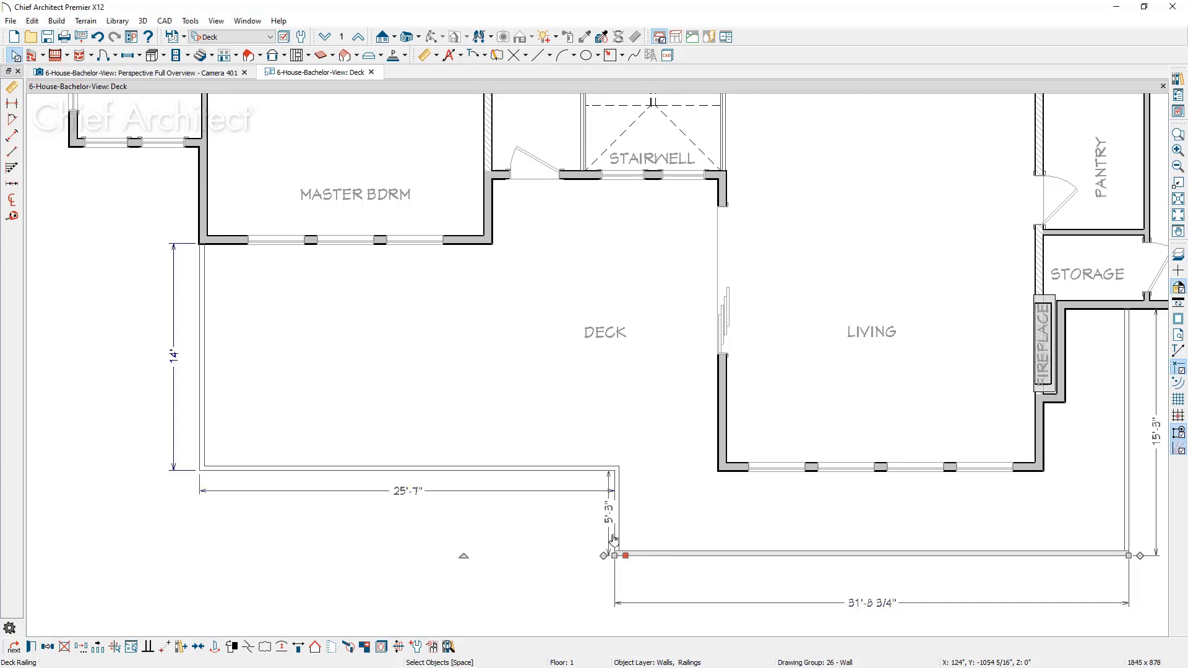
left_click(1127, 524)
left_click(865, 605)
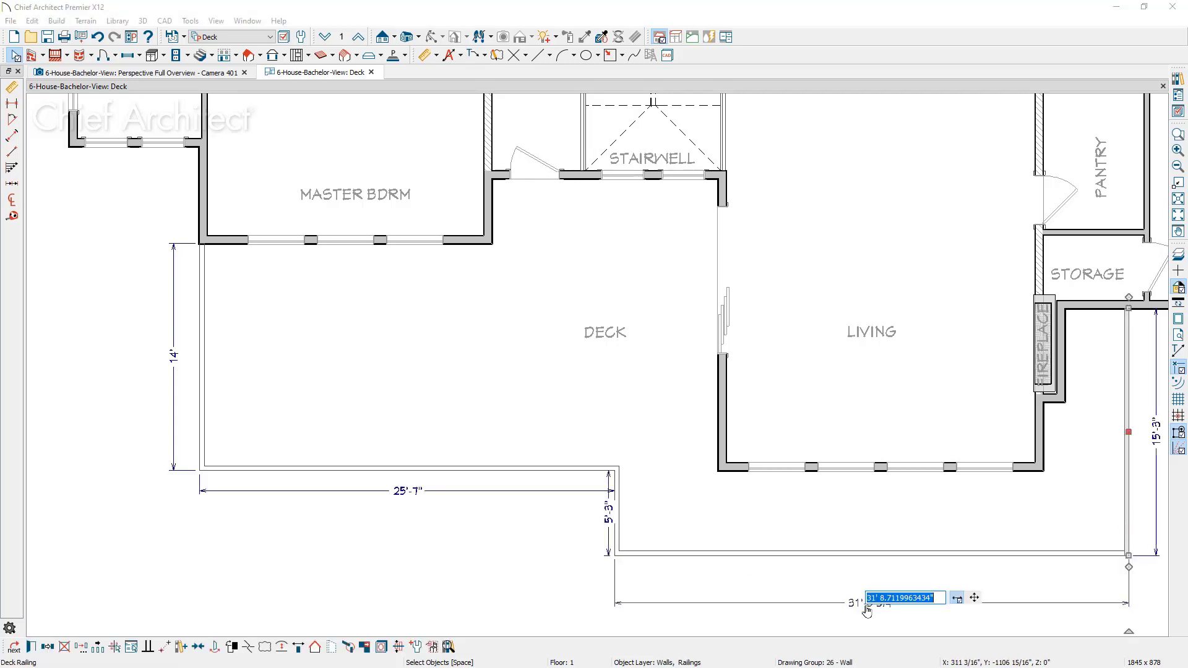
type("32'")
key("Return")
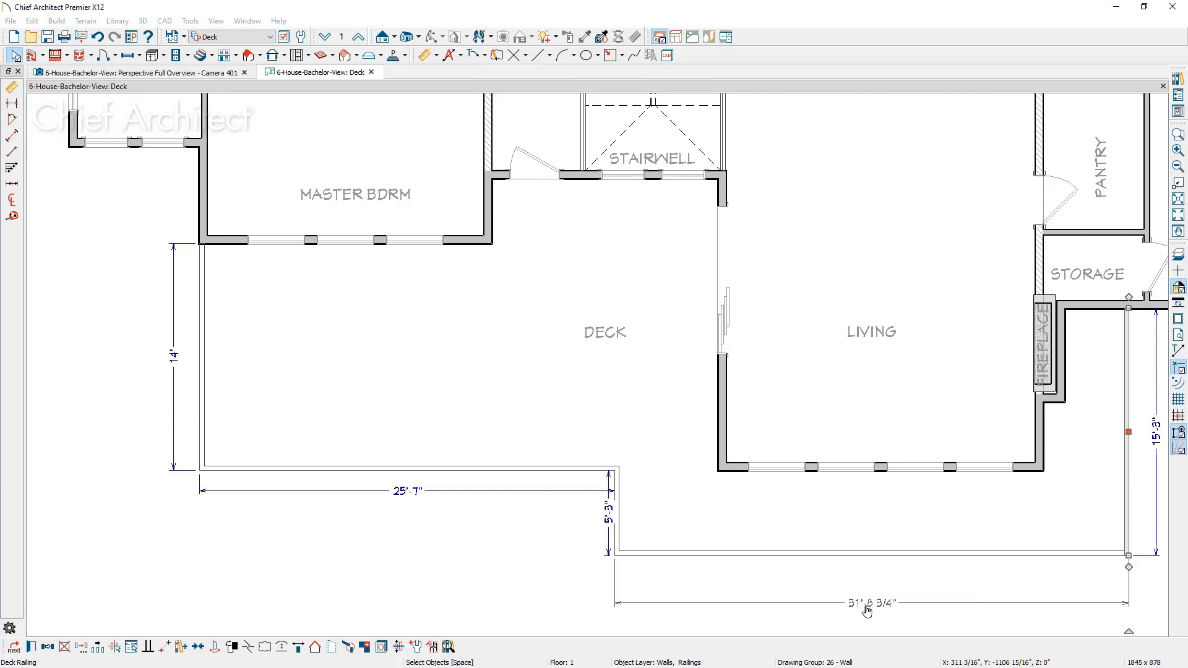
Move the 32' dimension closer to the deck and shift the 5'-3" dimension off the railing.
left_click(866, 604)
left_click_drag(866, 605, 838, 573)
left_click_drag(608, 530, 600, 532)
left_click(585, 581)
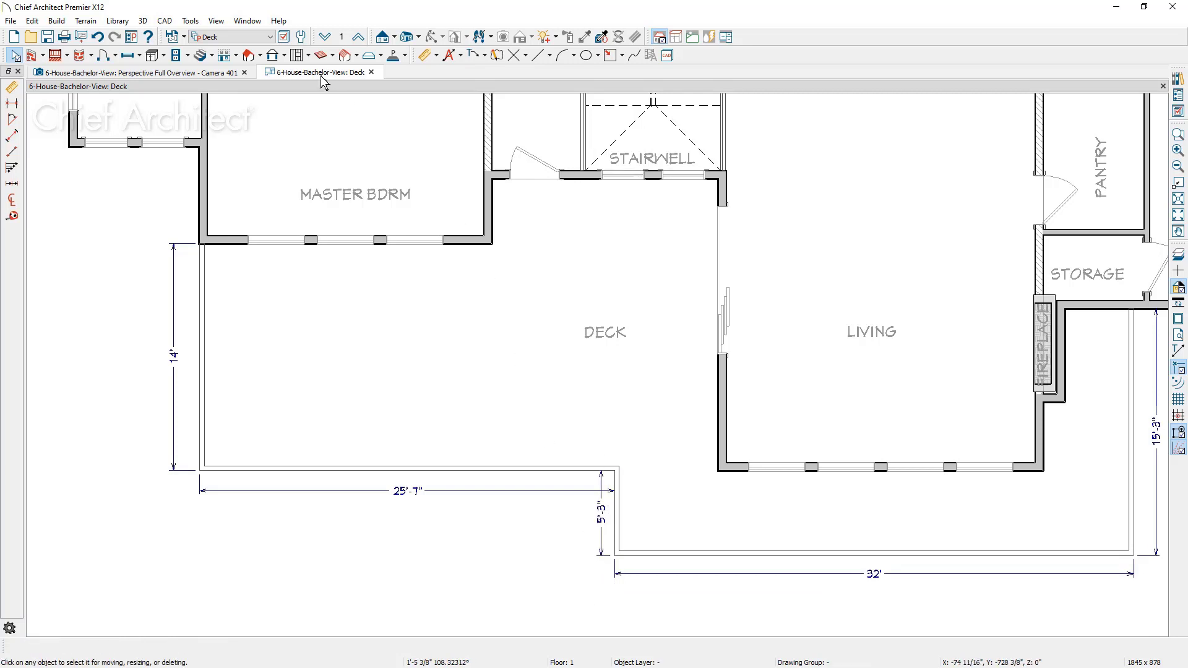
In the 3D overview, select the deck rim joist, front beam and side joists, then open their Framing Specification.
left_click(218, 73)
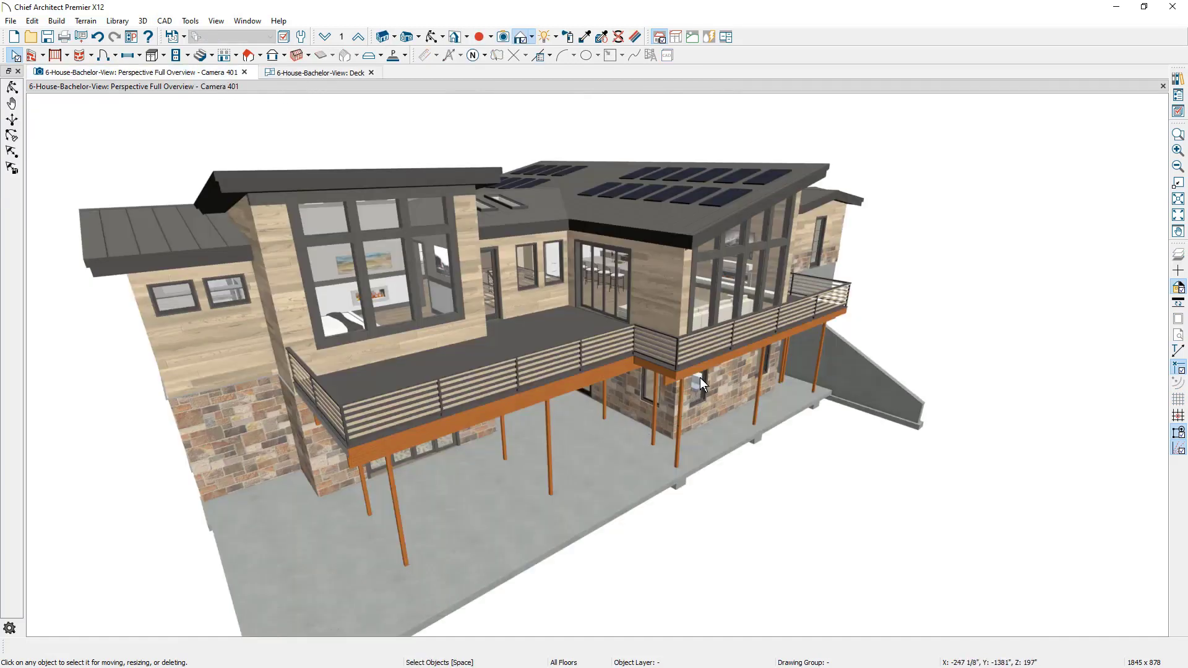
left_click(653, 371)
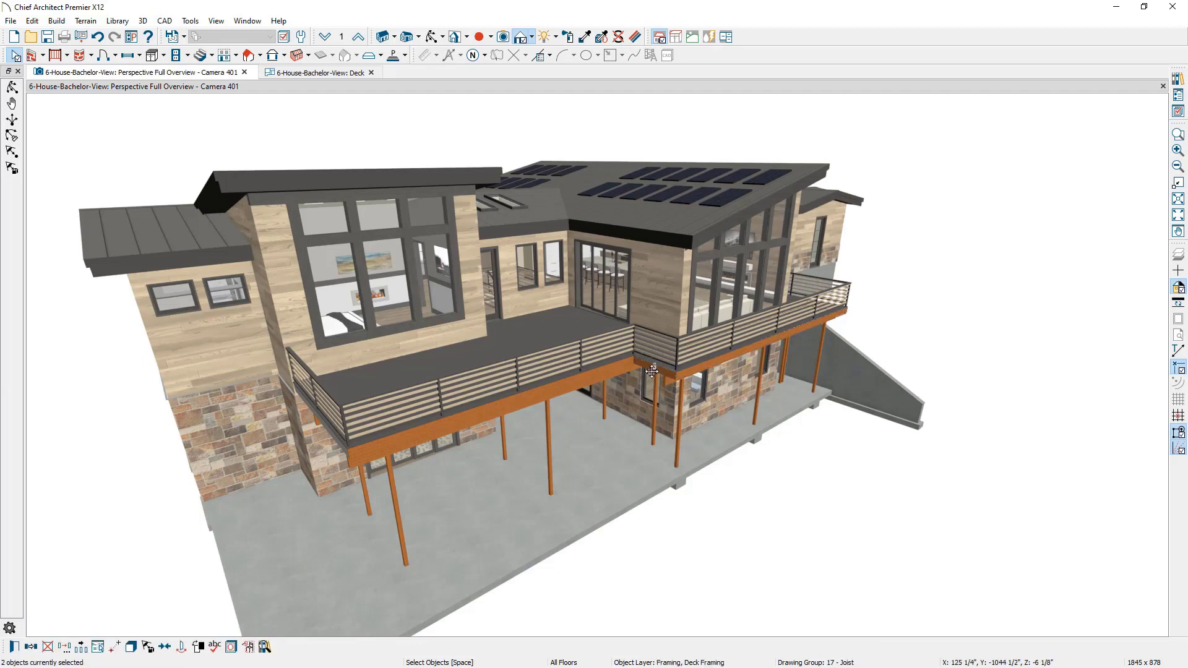
left_click(583, 380, "shift")
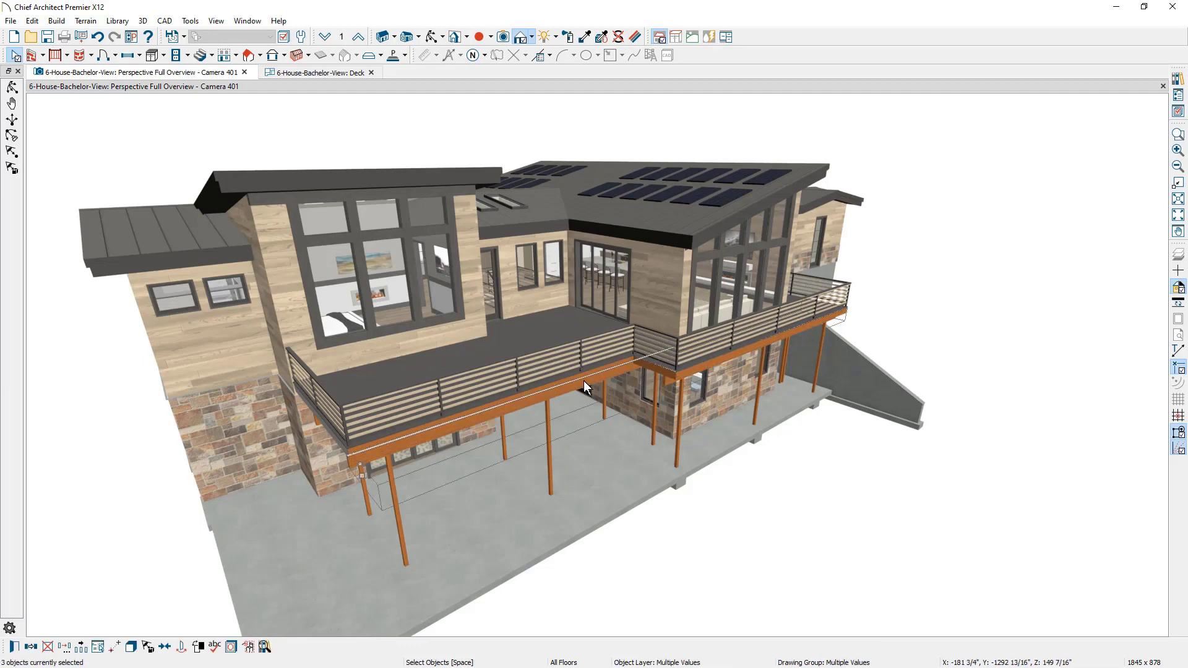
middle_click_drag(398, 459, 414, 439)
left_click(420, 430, "shift")
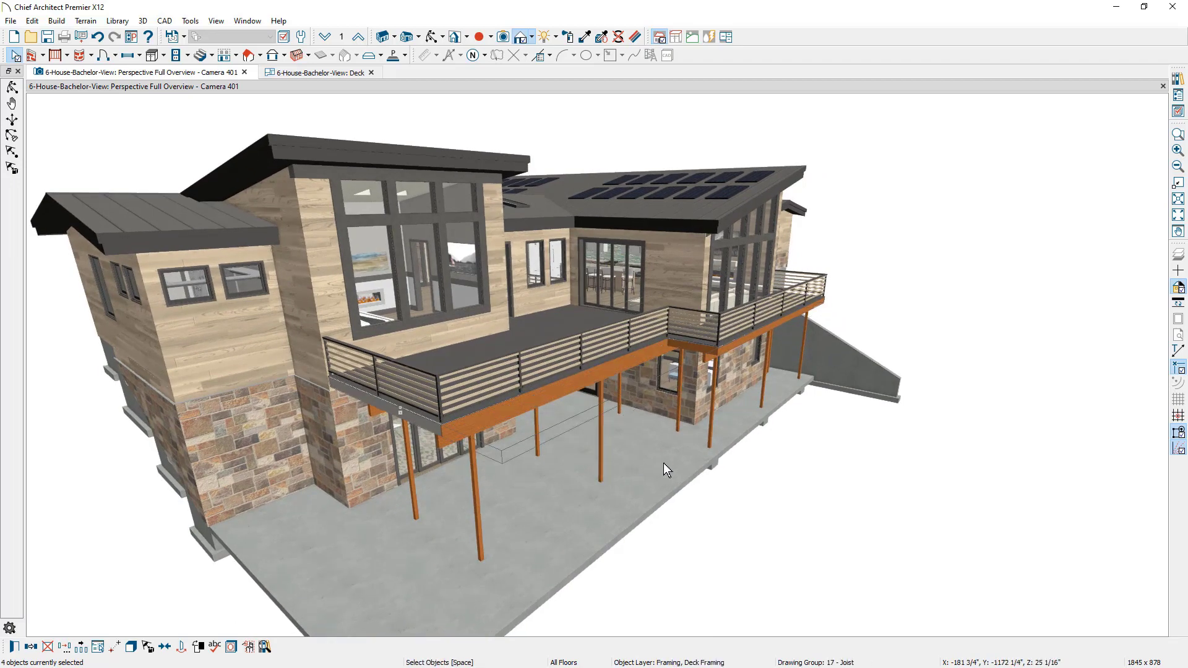
middle_click_drag(703, 463, 466, 466)
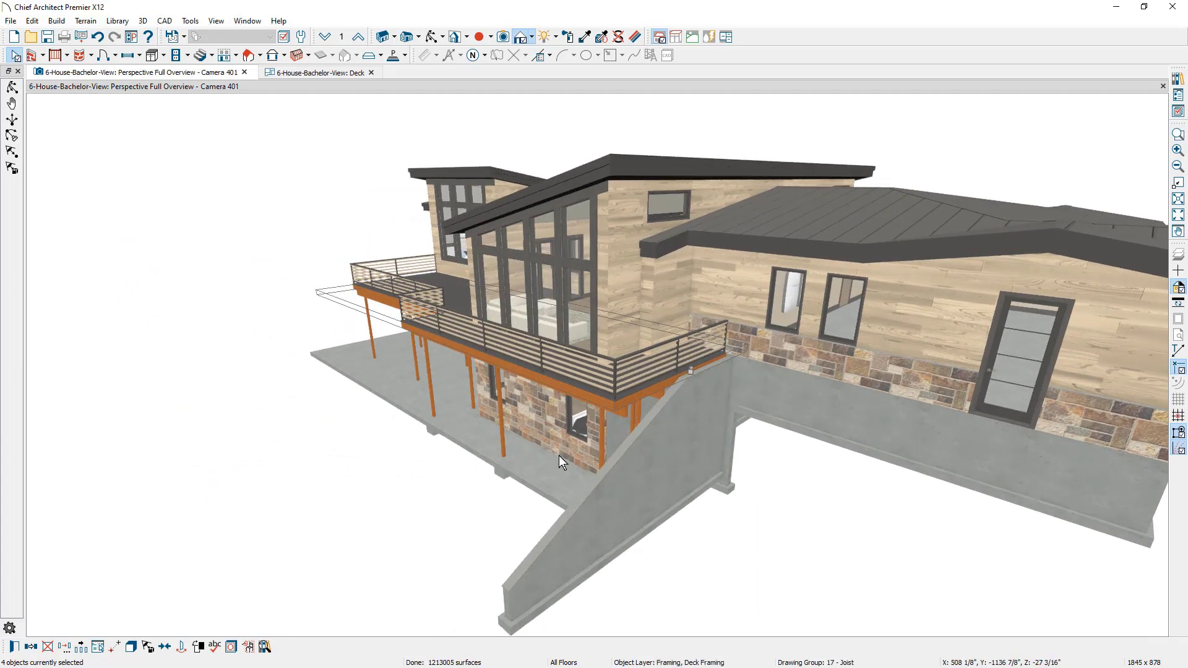
left_click(637, 399, "shift")
left_click(15, 647)
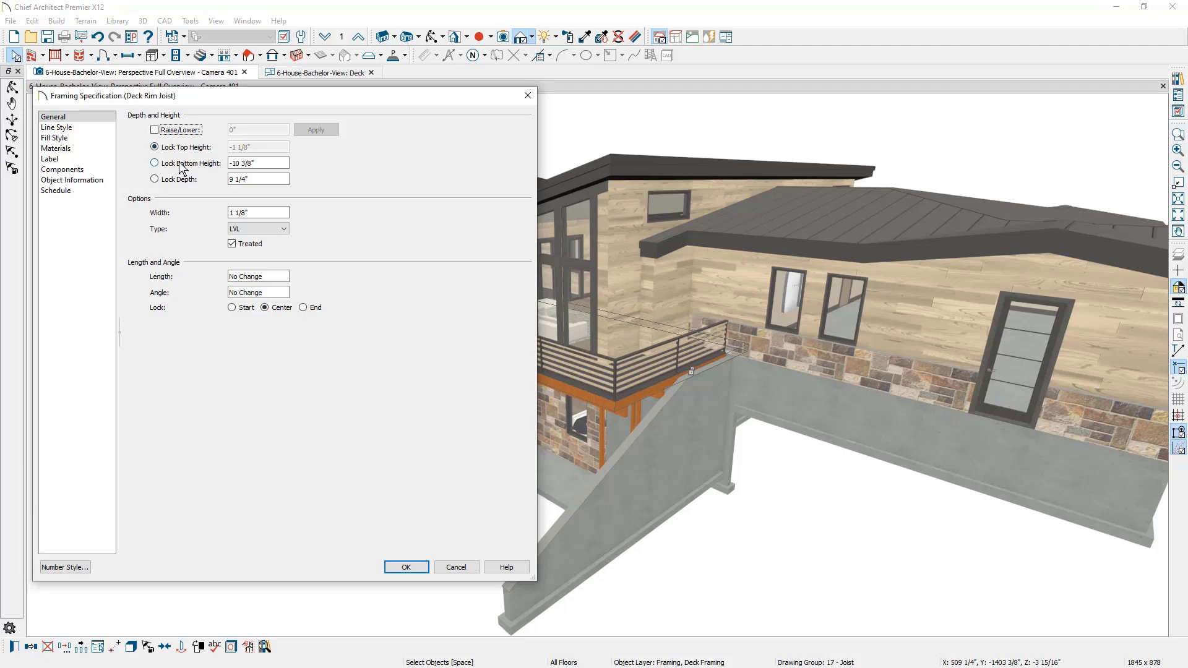
Set the framing depth to 21 and give the Deck Rim Joist HC-166 Kendall Charcoal material.
left_click_drag(255, 178, 223, 180)
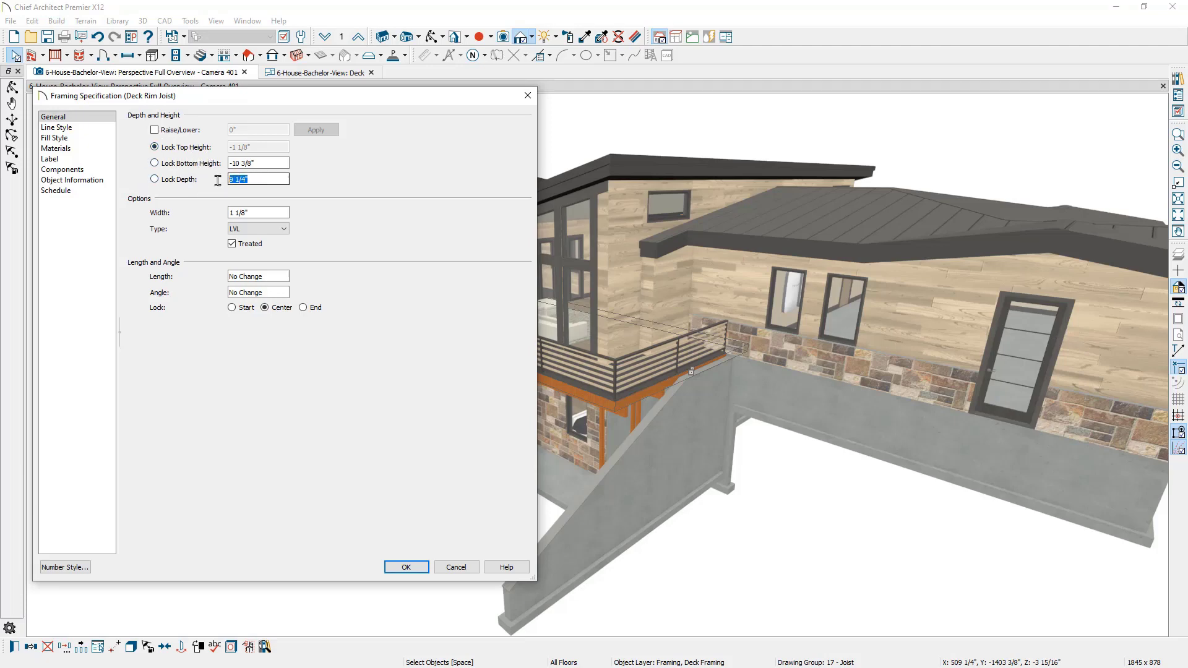
type("21")
left_click(60, 150)
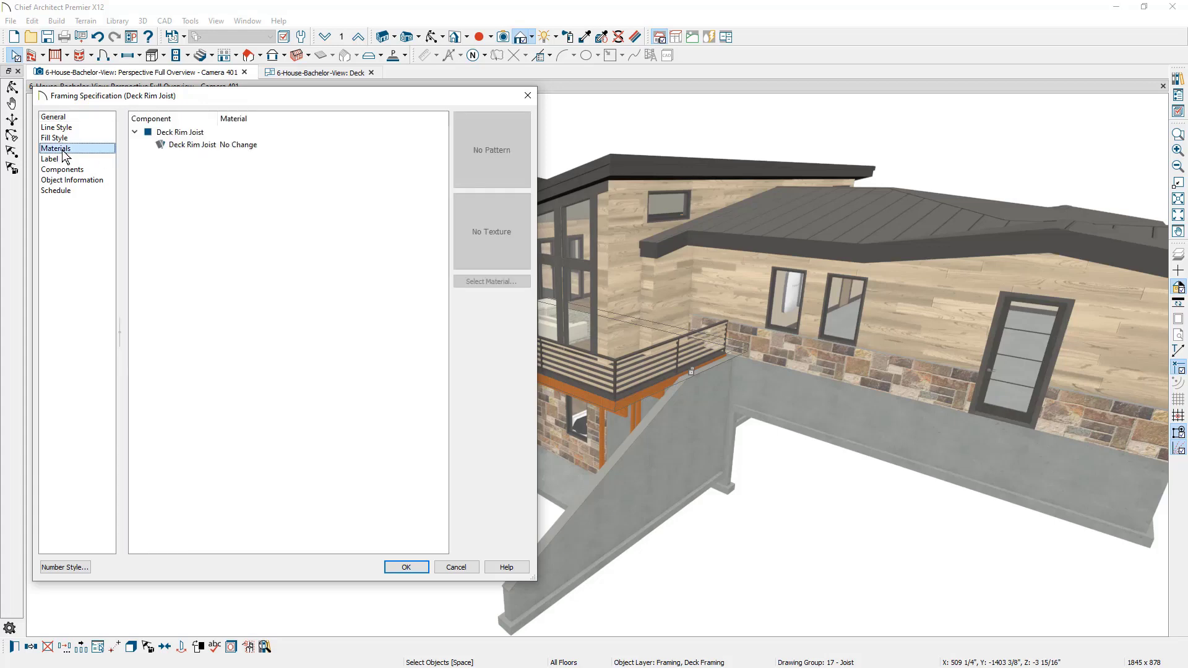
left_click(198, 148)
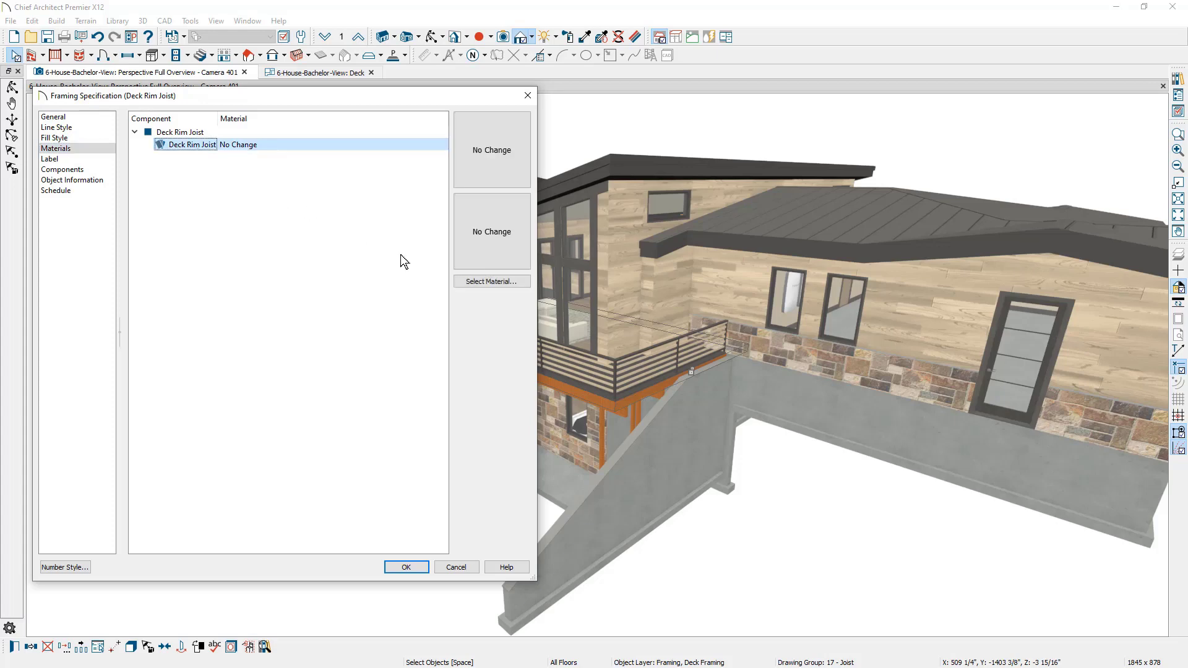
left_click(521, 283)
scroll(397, 456, "down", 15)
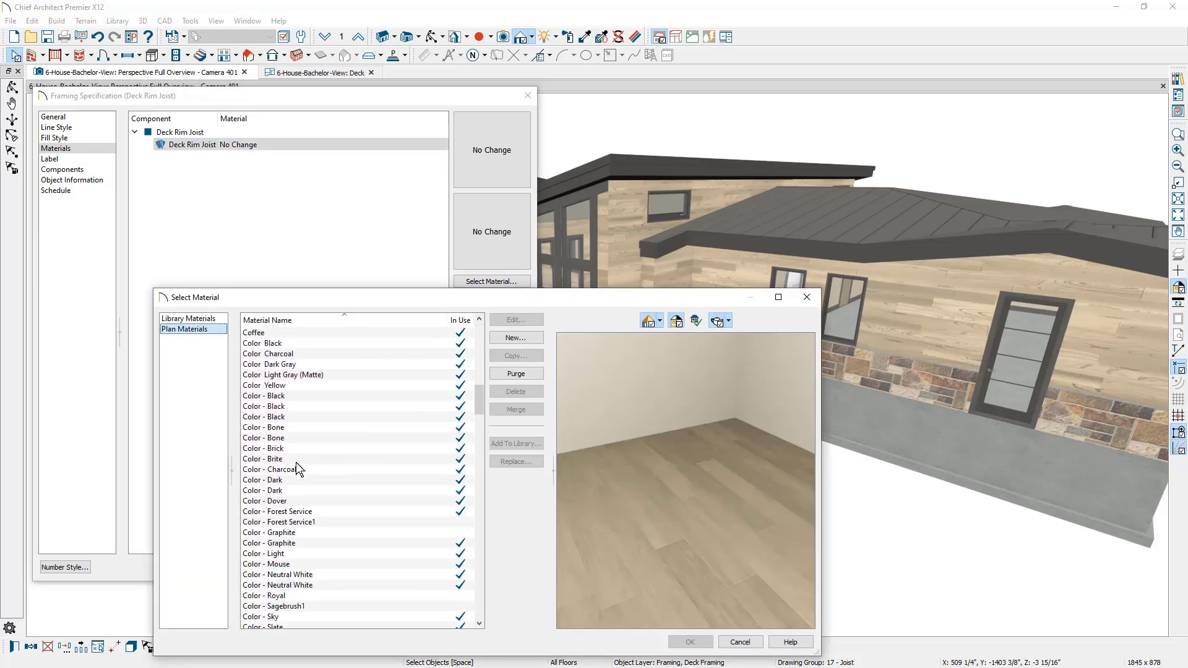
left_click(296, 461)
key("h")
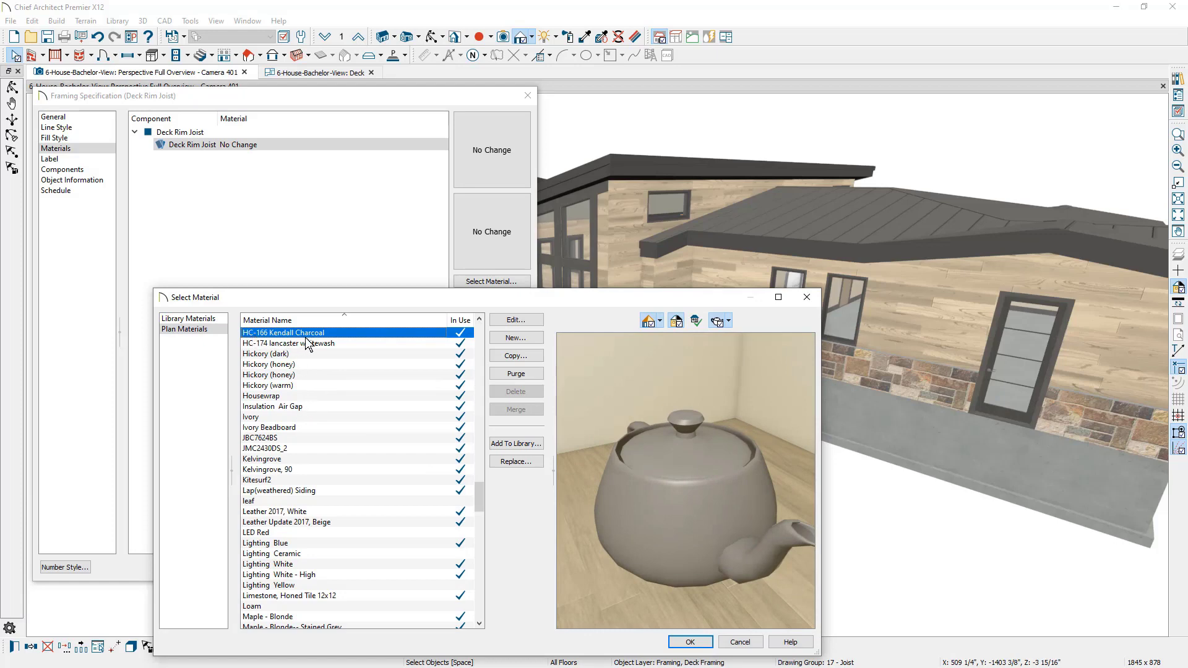
left_click(681, 642)
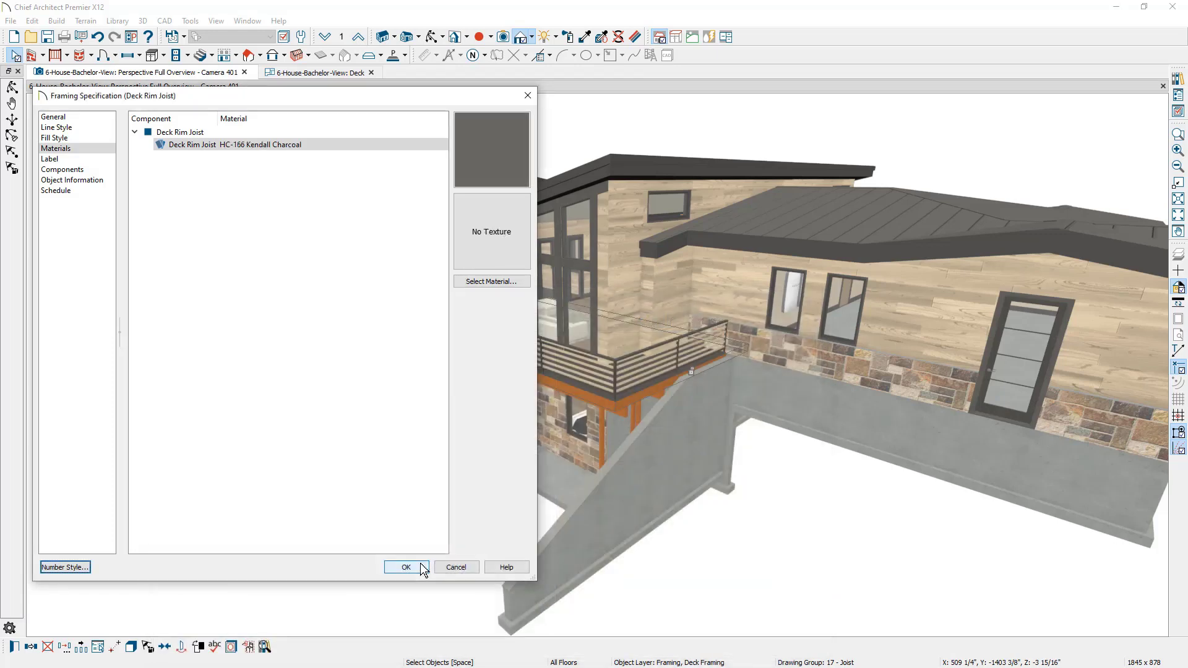
Accept the Framing Specification changes and confirm rebuilding the deck framing.
left_click(421, 567)
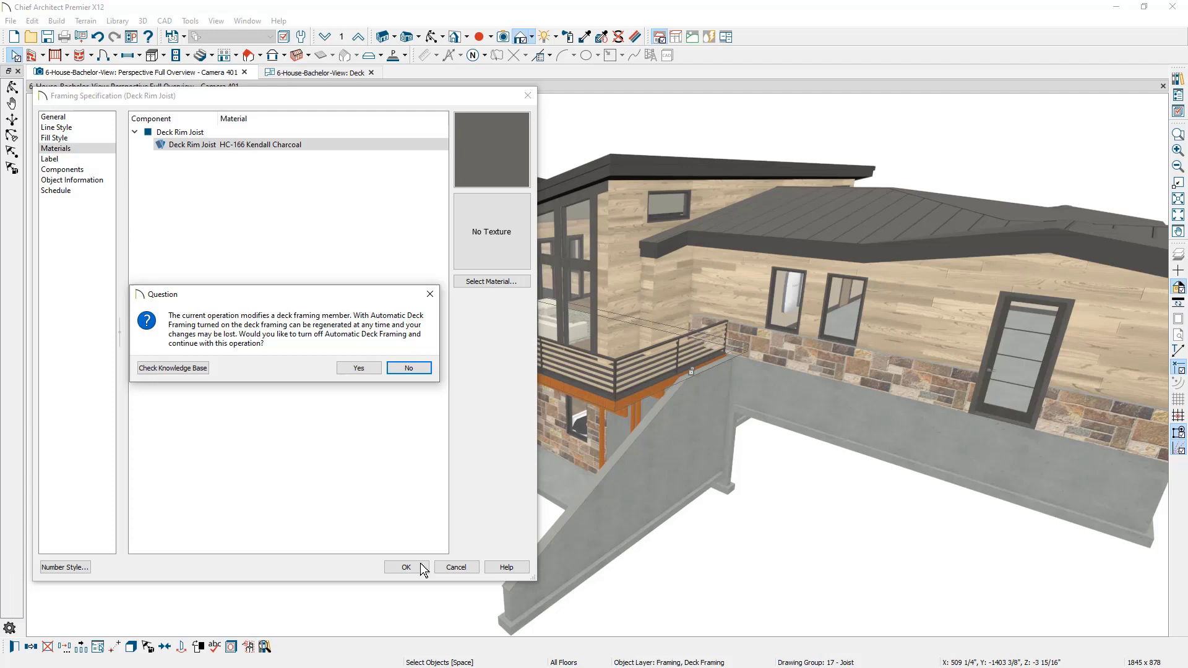
left_click(353, 369)
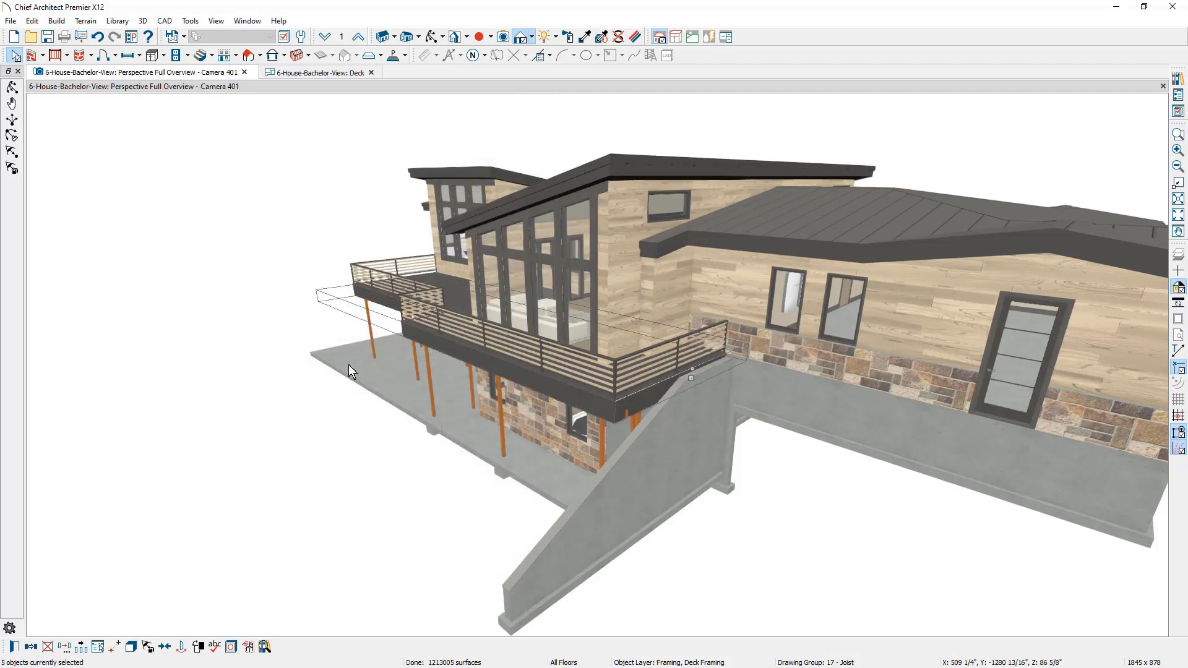
Switch to the Deck plan, turn on Reference Display, and confirm the floor/reference settings.
left_click(320, 73)
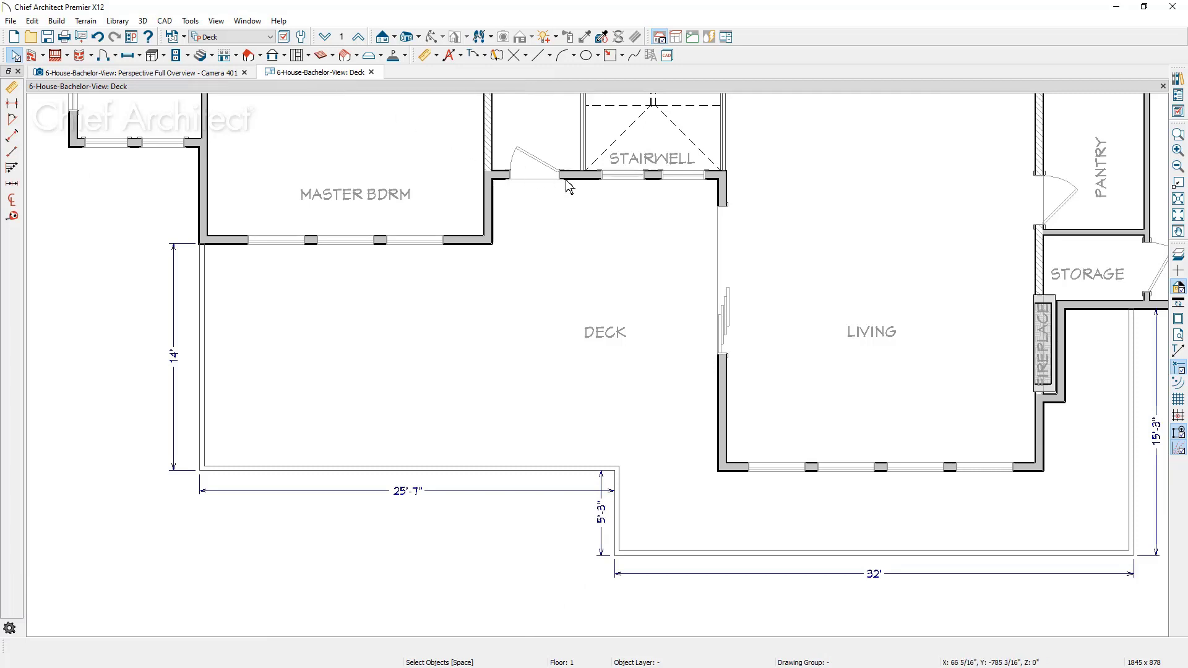
left_click(1179, 256)
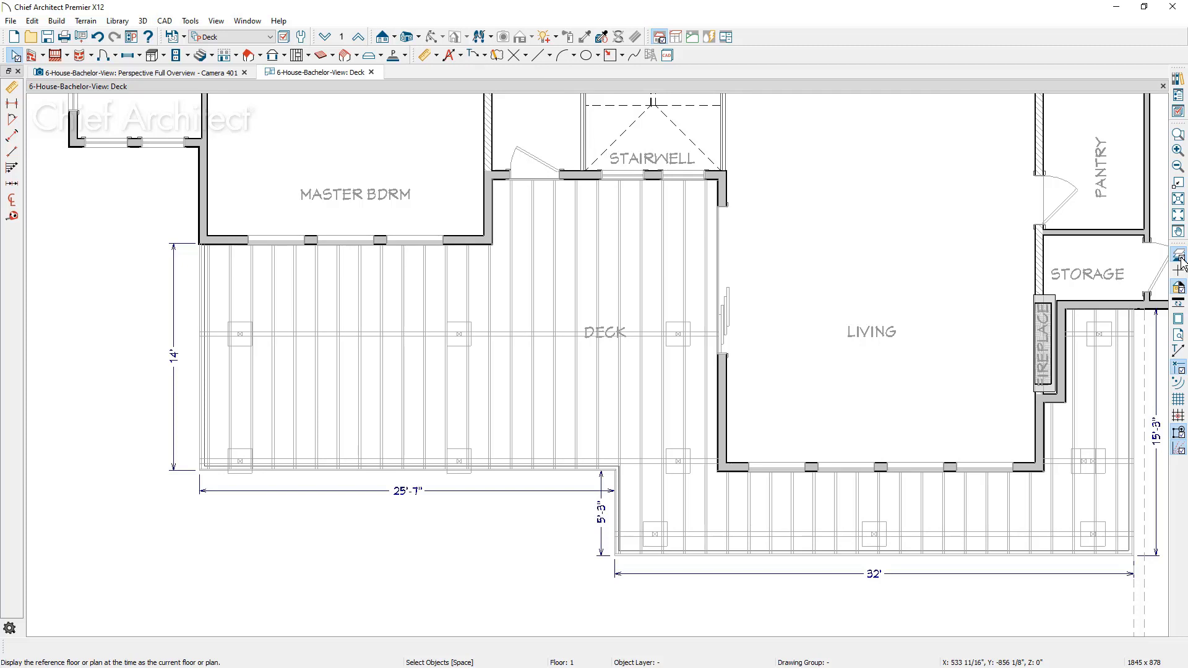
left_click(342, 39)
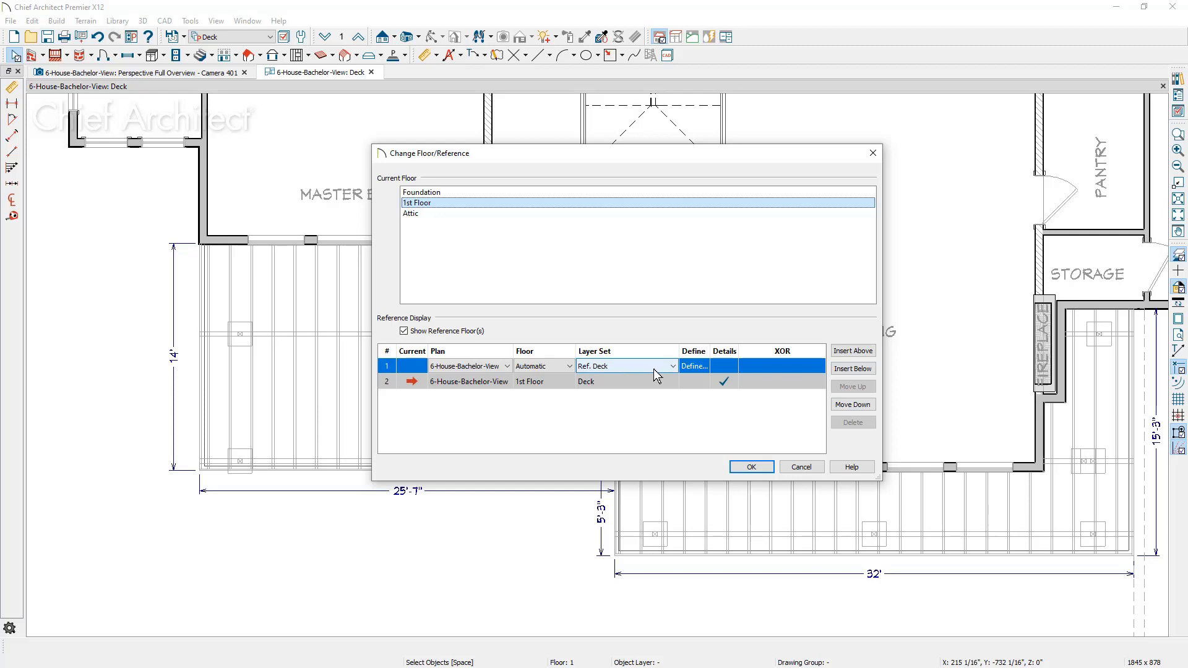
left_click(752, 469)
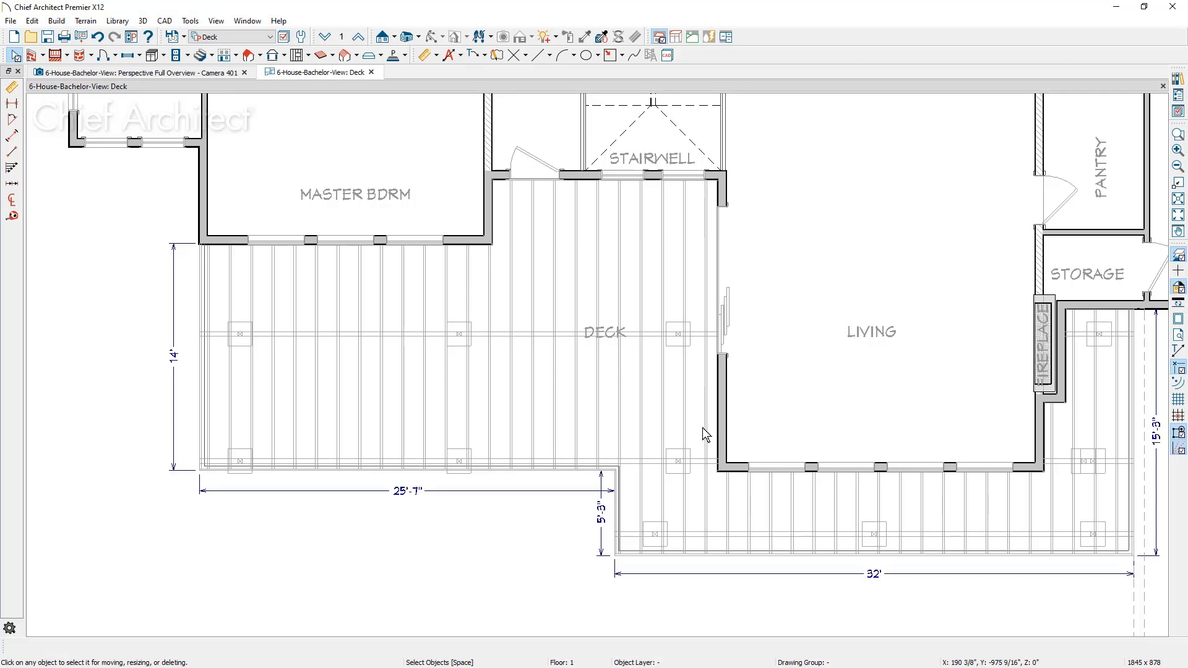
On the floor below, delete all deck beams and posts except the lower-left corner post.
left_click(330, 41)
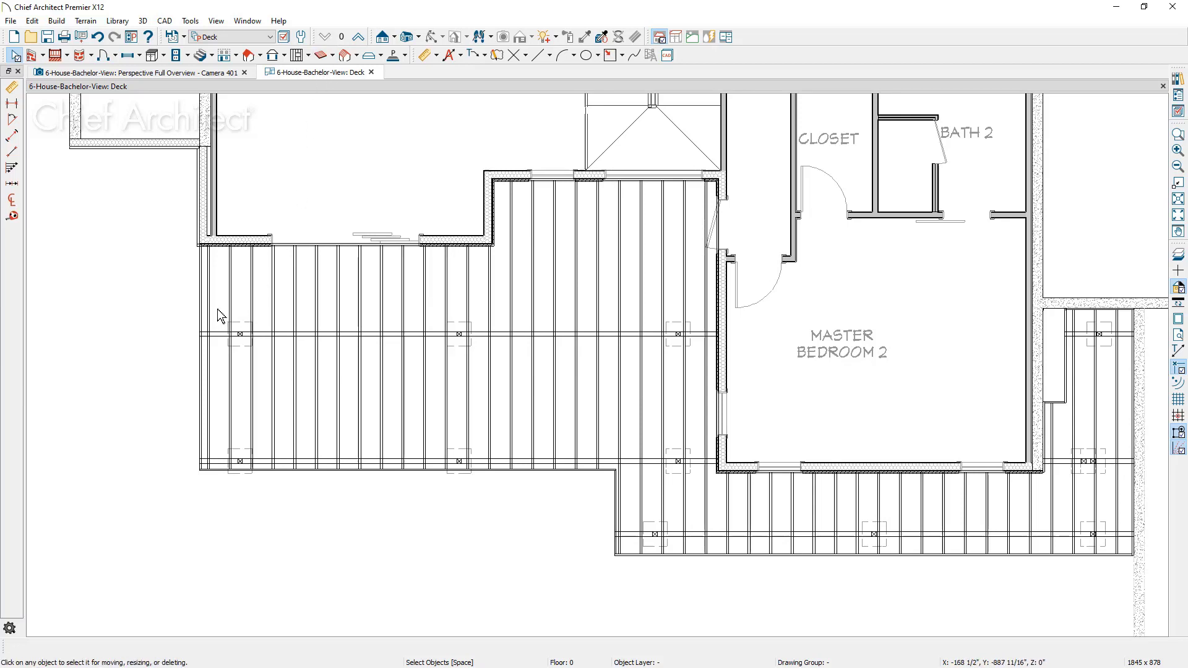
left_click_drag(217, 309, 707, 366)
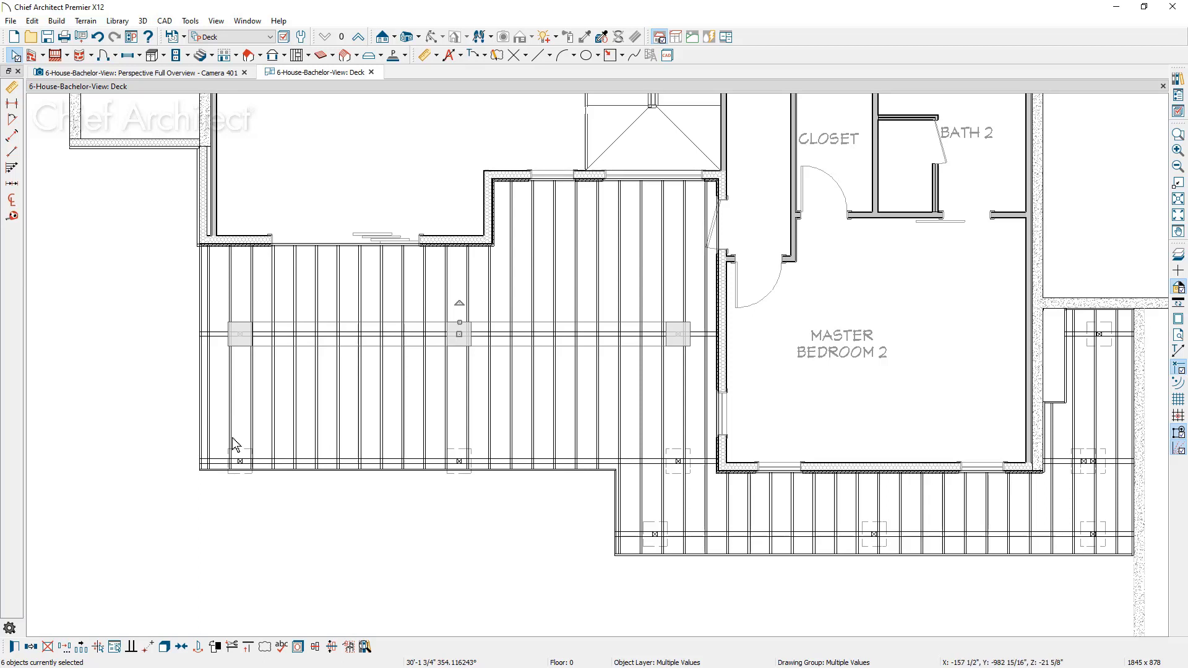
left_click(402, 431)
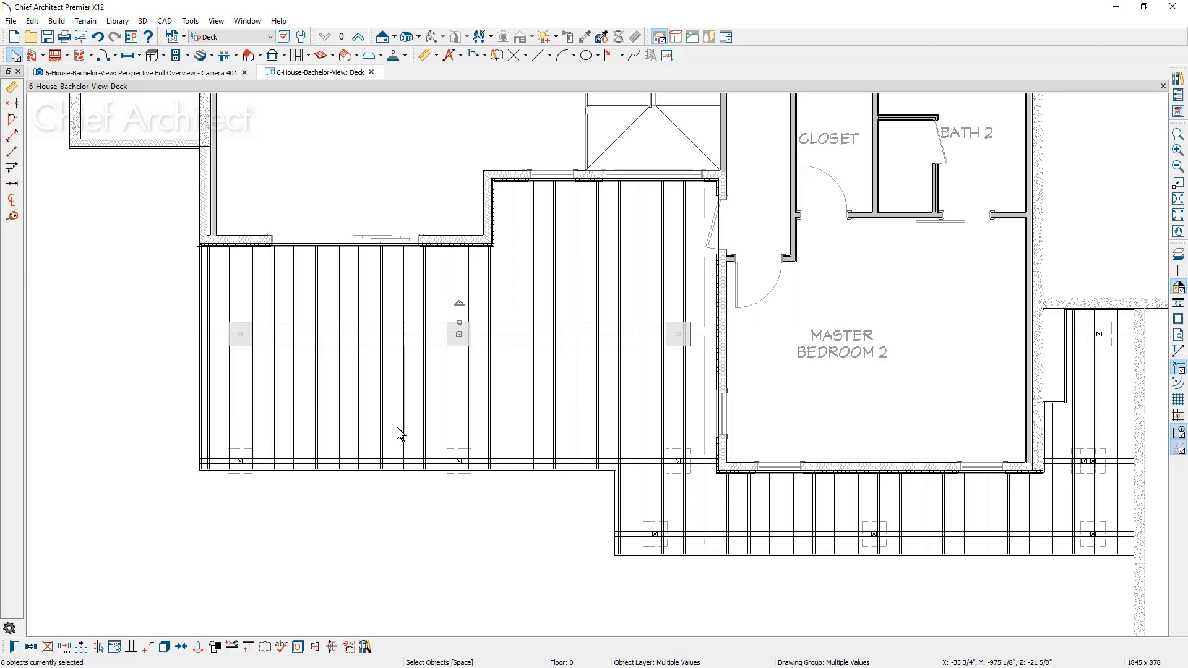
left_click_drag(429, 448, 697, 480)
left_click_drag(635, 512, 1121, 564)
left_click_drag(1063, 433, 1120, 481)
left_click_drag(1120, 312, 1078, 360)
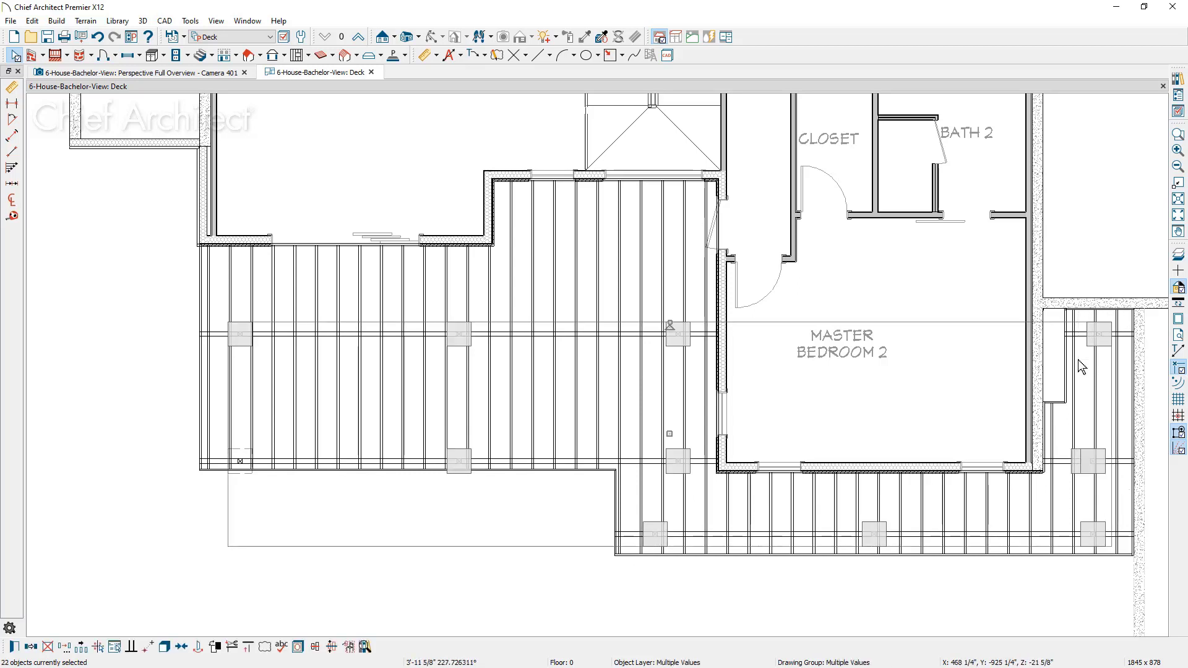
key("Delete")
scroll(199, 474, "up", 3)
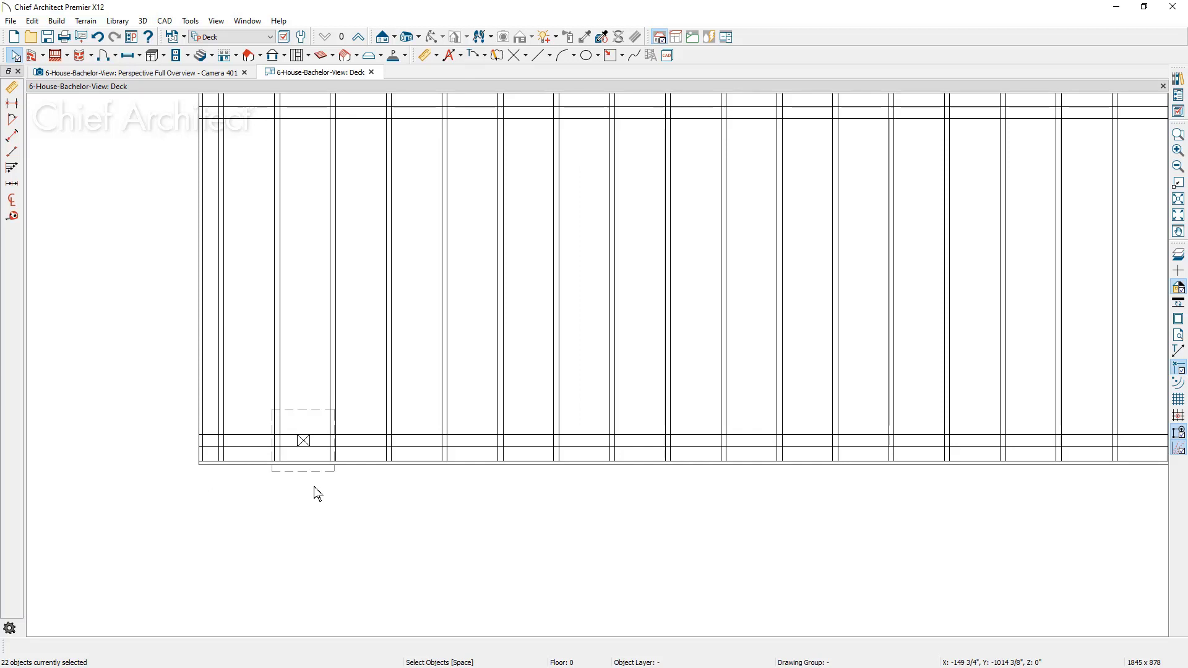
Enlarge the footing slab under the remaining corner post.
left_click(324, 474)
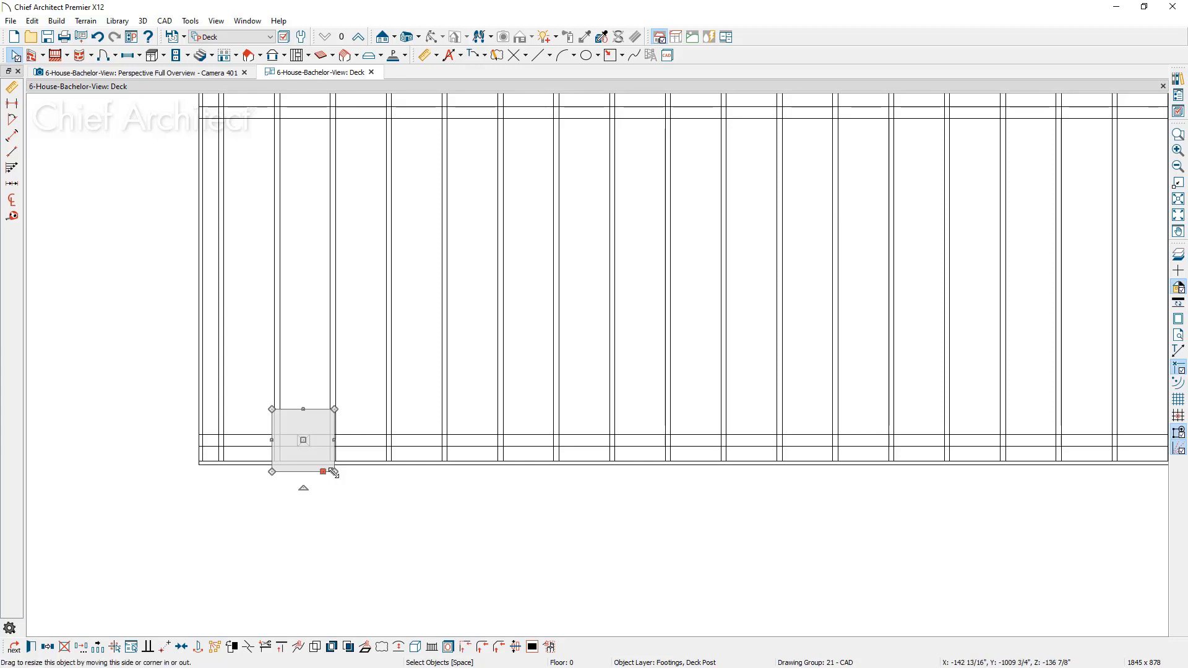
left_click_drag(335, 471, 447, 563)
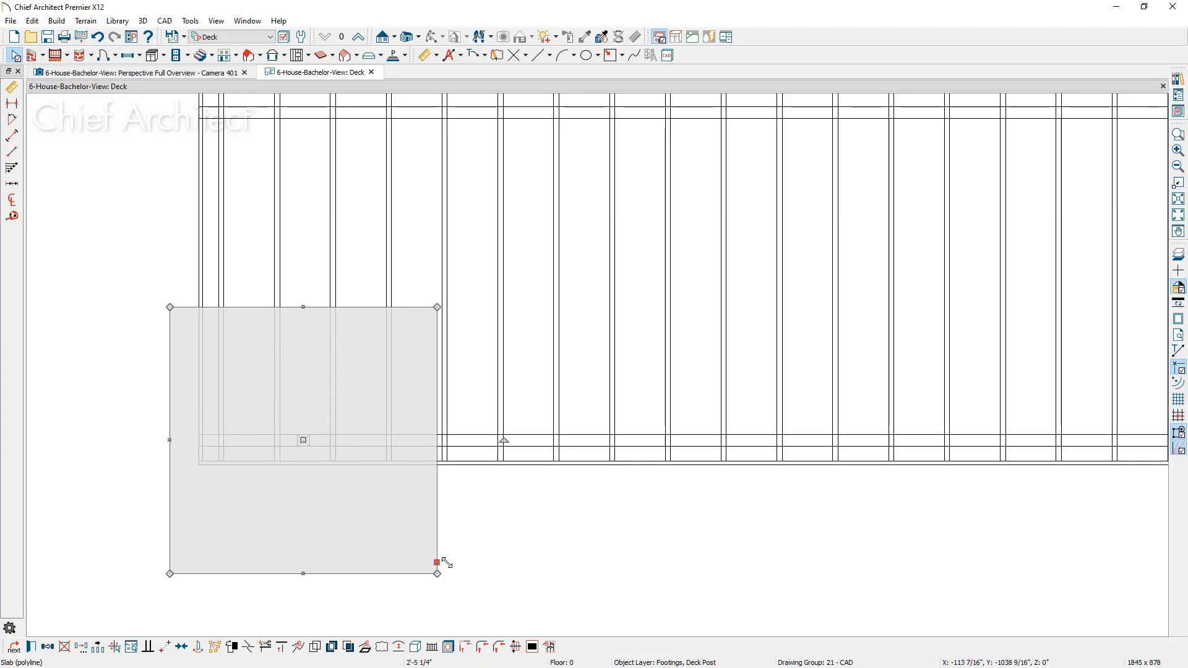
key("Escape")
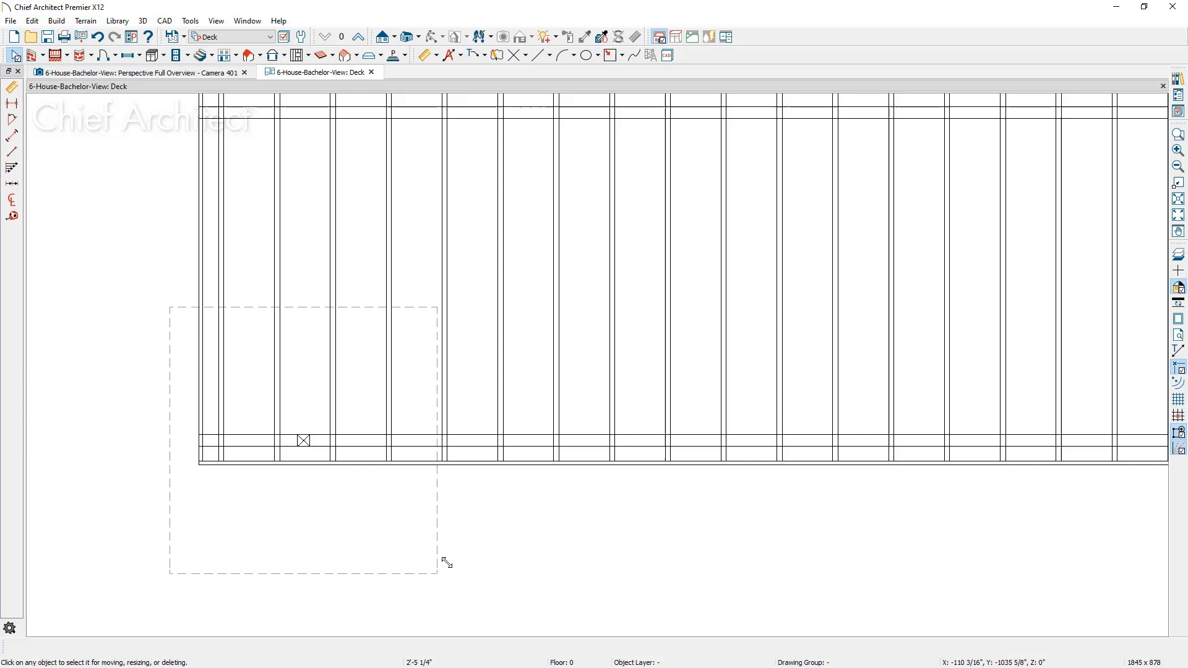
Make the post a 36" square column 109 1/4" tall and shrink its footing slab to fit.
left_click(319, 458)
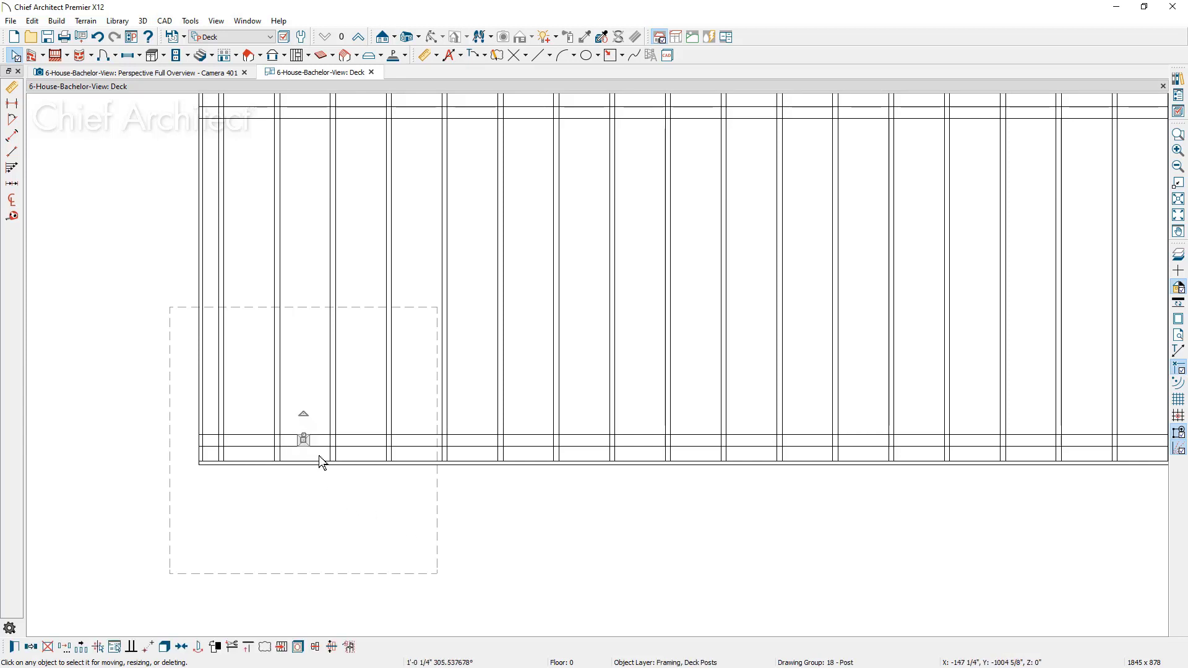
double_click(318, 455)
type("36")
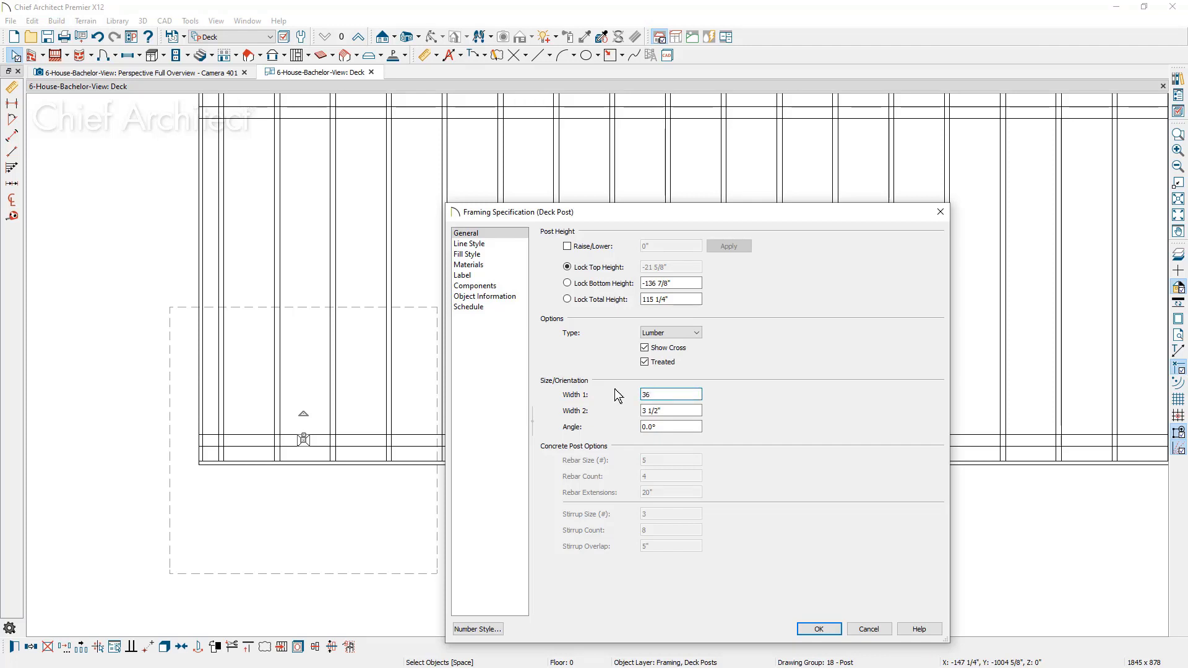
key("Tab")
type("3")
left_click(567, 284)
left_click(682, 300)
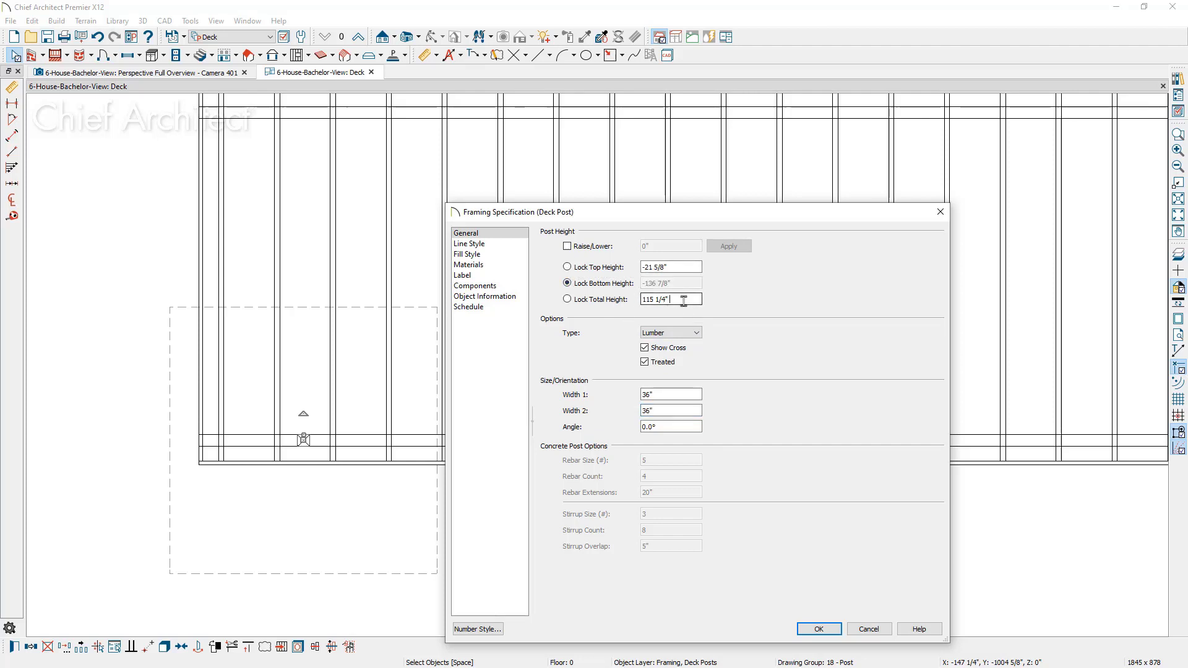
type("-6")
key("Tab")
left_click(816, 628)
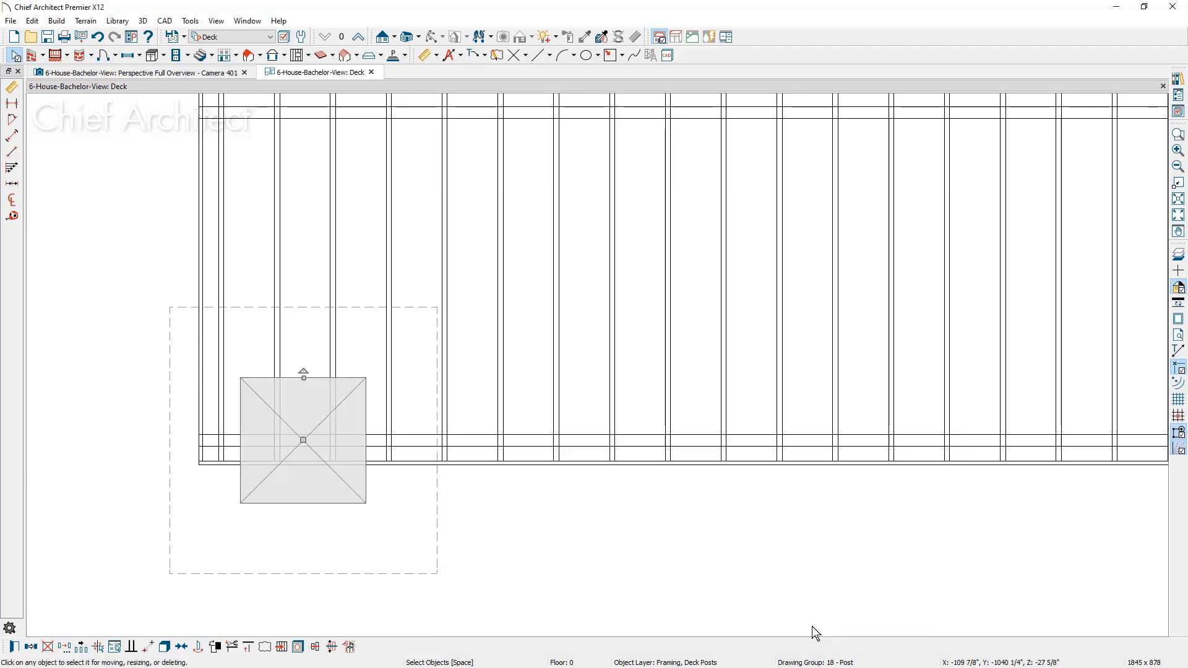
left_click(434, 585)
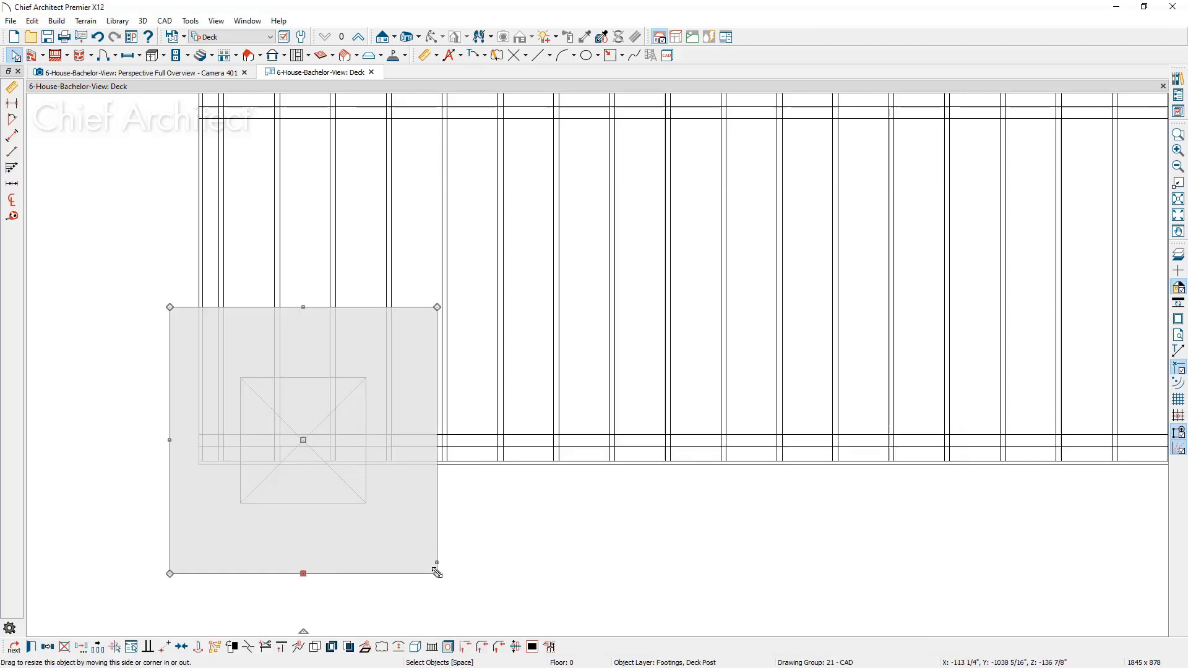
left_click_drag(436, 570, 373, 524)
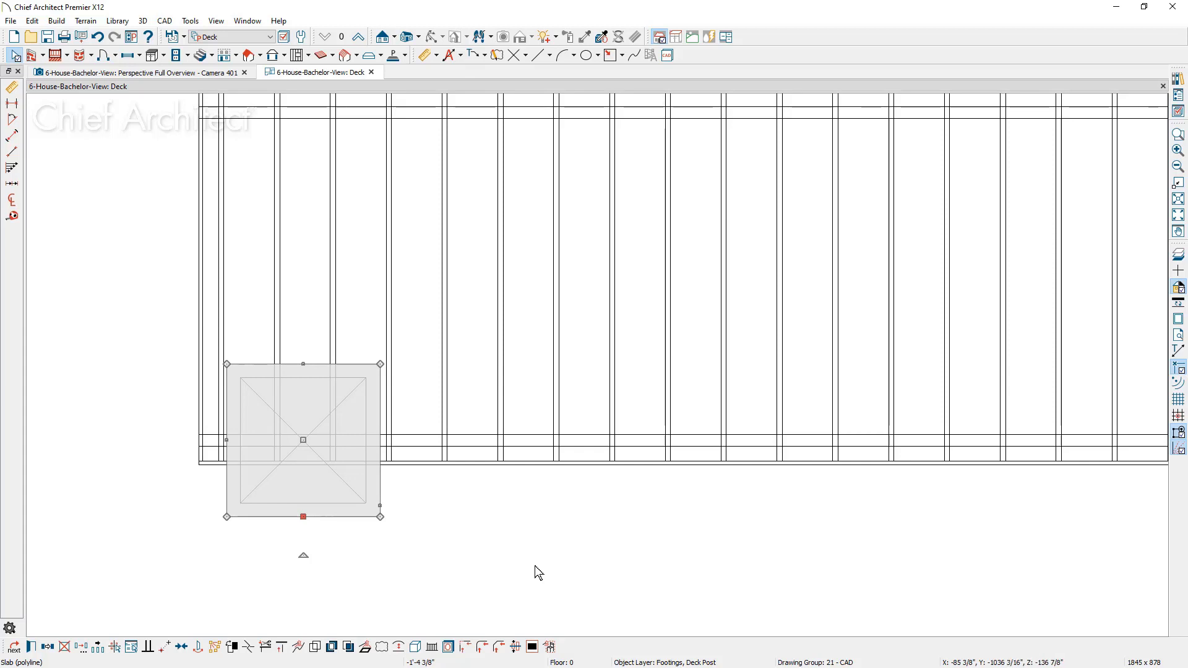
Sample the Castle Rock stone from the house wall and paint the deck column with it in 3D.
left_click(211, 74)
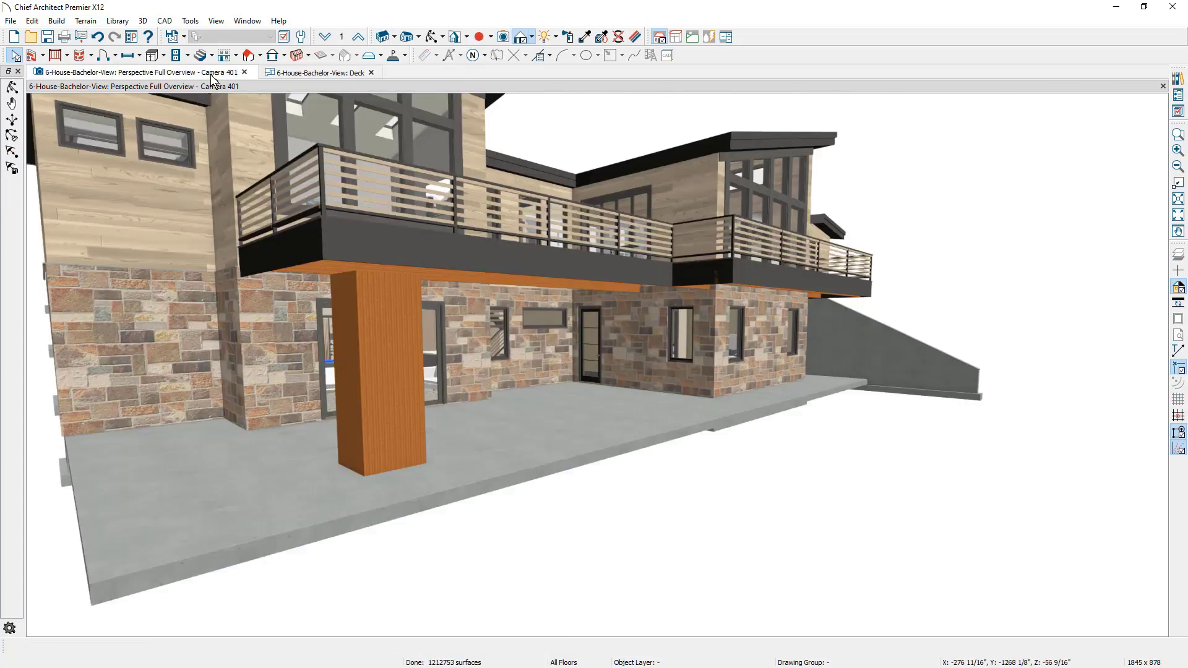
left_click(585, 38)
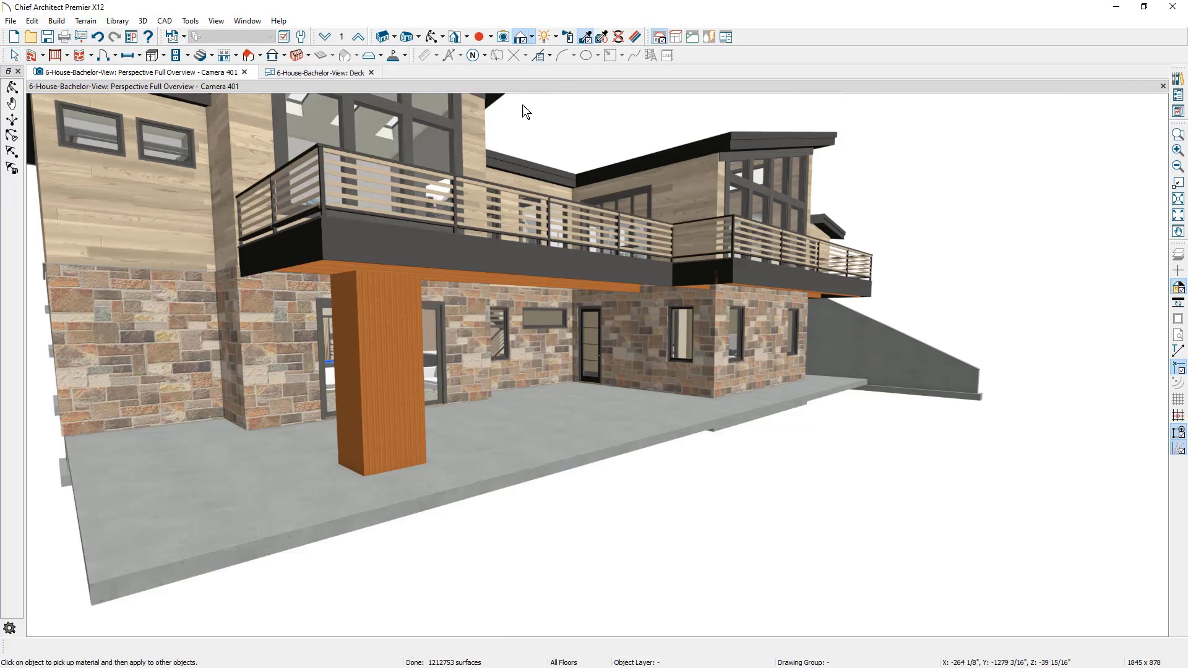
left_click(279, 323)
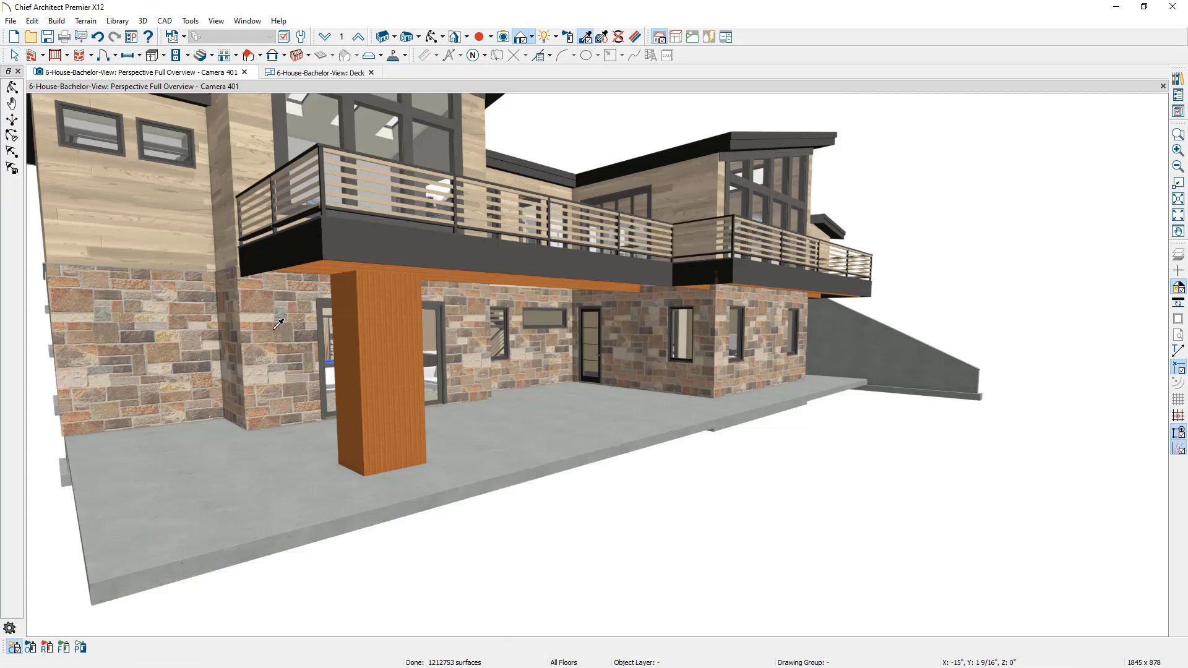
left_click(379, 368)
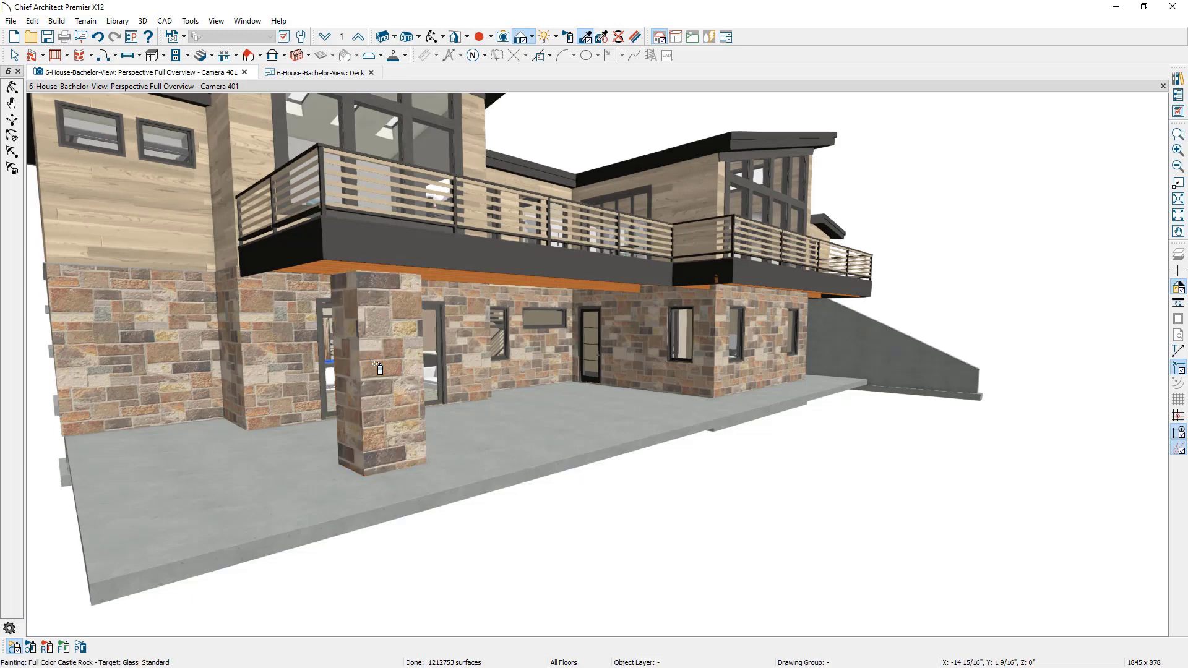
middle_click_drag(379, 369, 400, 376)
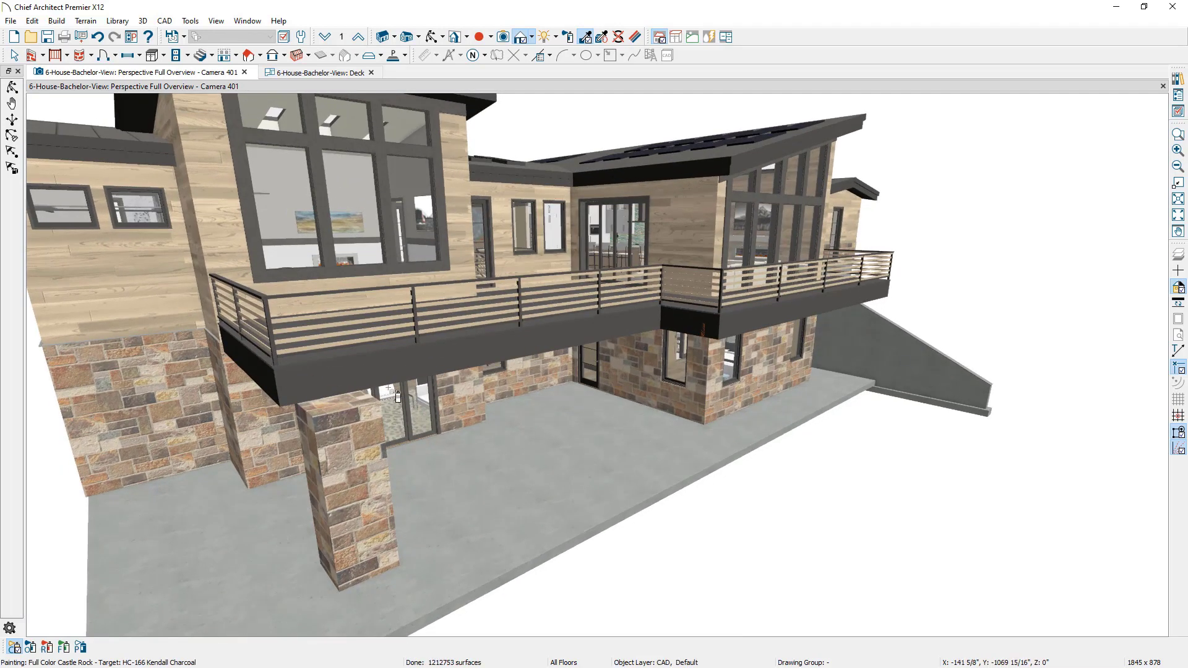
Draw a square polyline solid over the column, slightly wider than its edges.
left_click(328, 69)
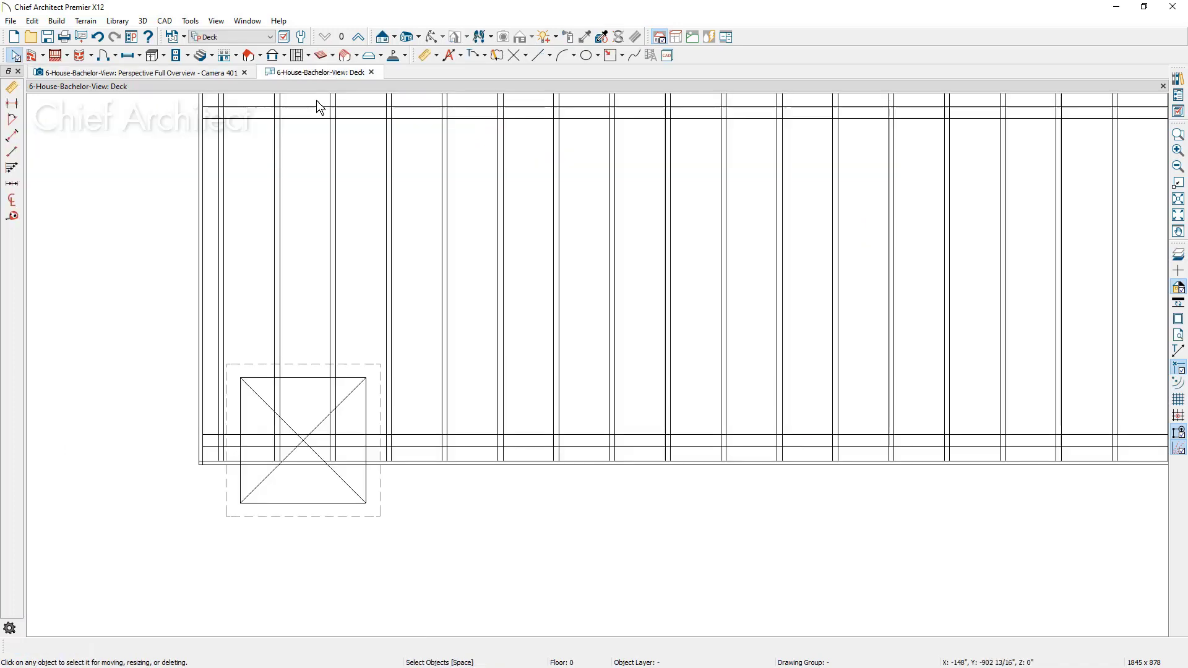
left_click(406, 55)
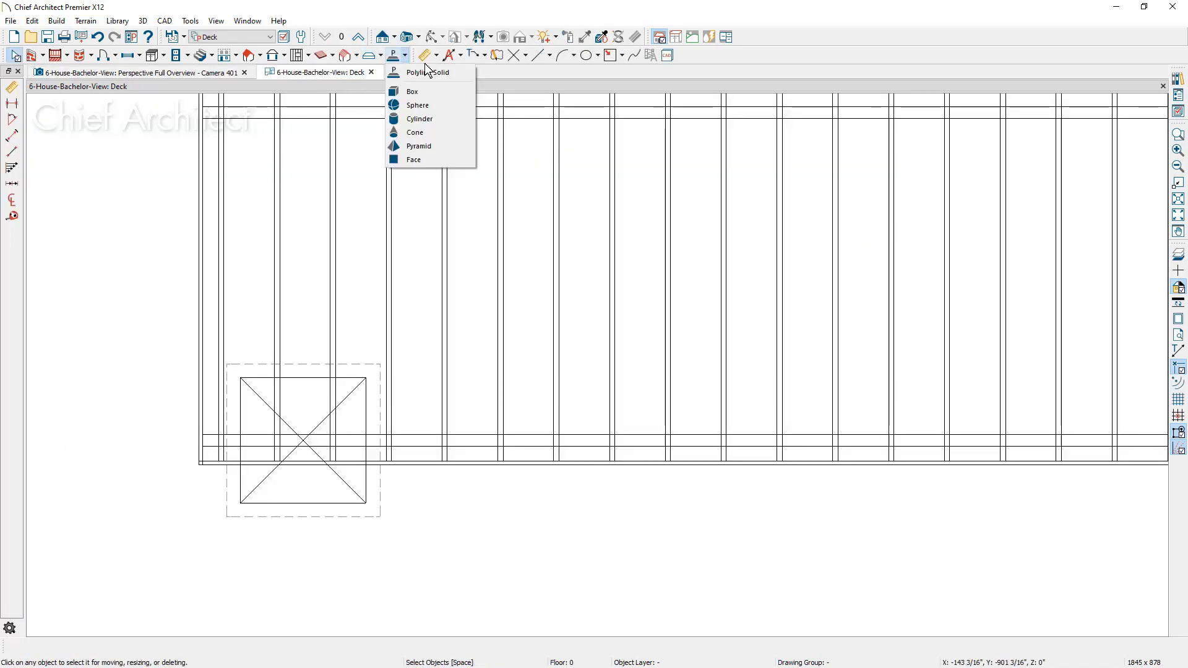
left_click(426, 72)
scroll(274, 447, "up", 2)
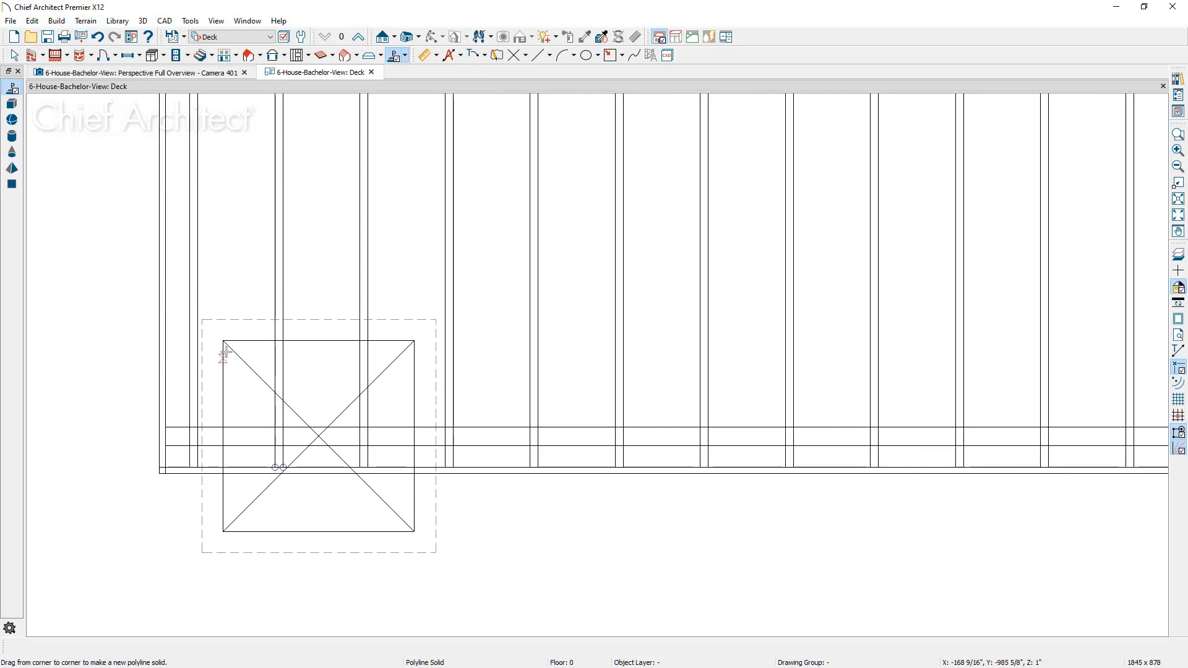
mouse_move(223, 341)
left_mouse_down()
mouse_move(413, 544)
mouse_move(414, 531)
left_mouse_up()
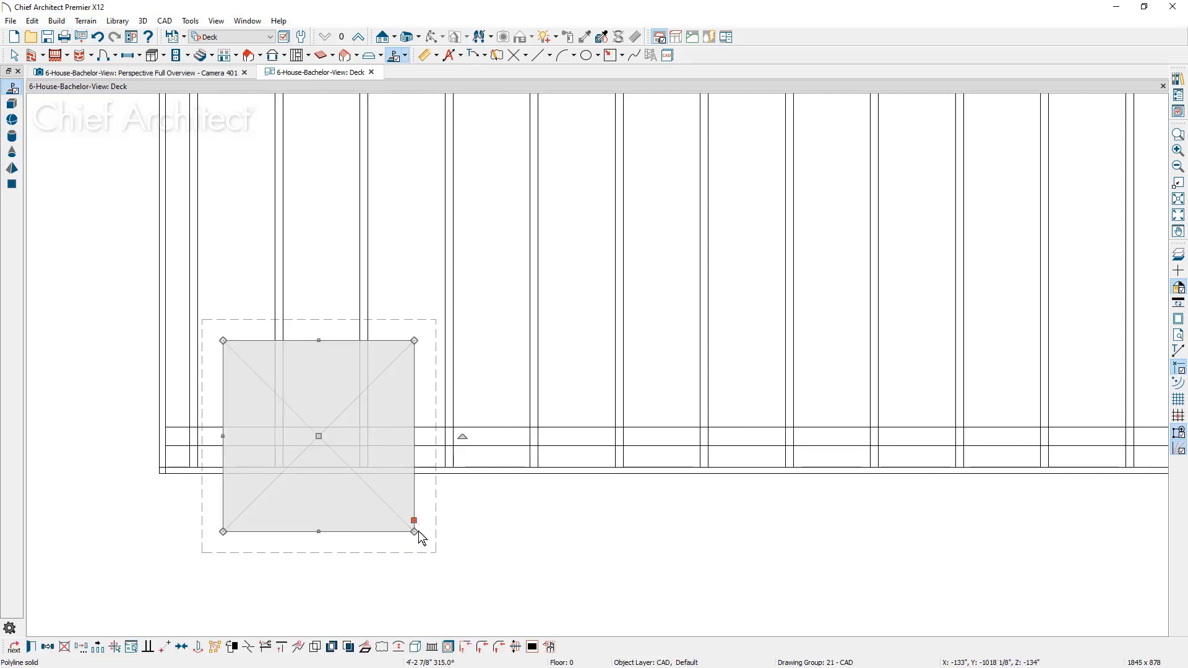
left_click_drag(416, 533, 424, 544)
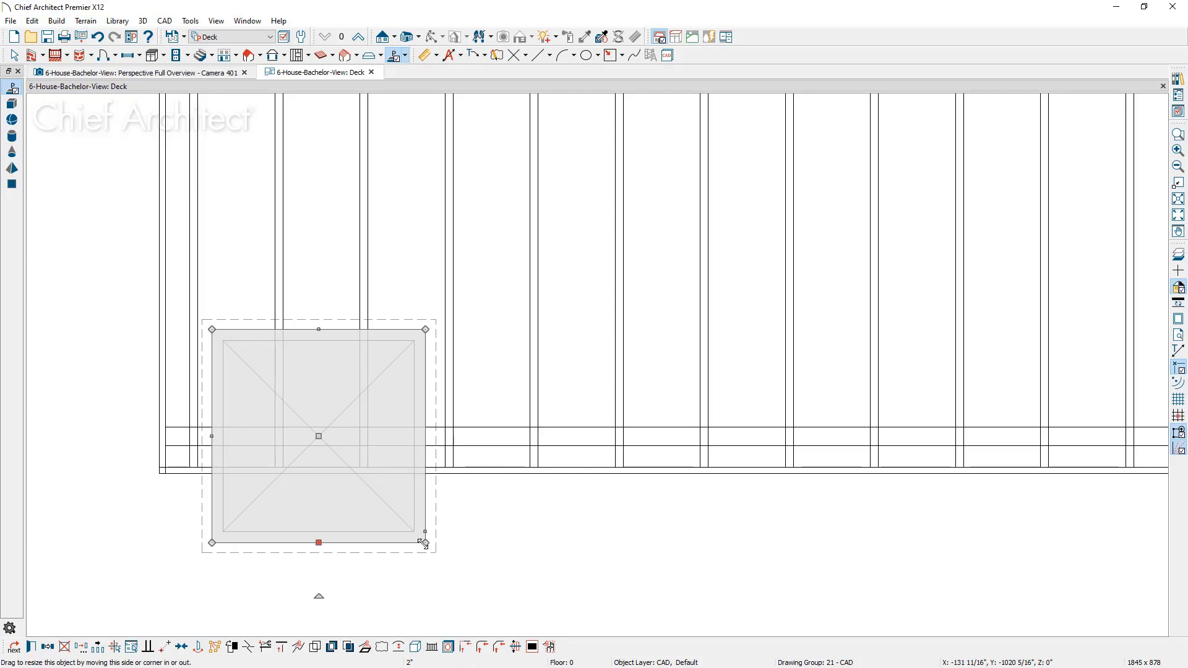
Give the solid a 6" thickness with its bottom 109" above the finished floor.
double_click(424, 543)
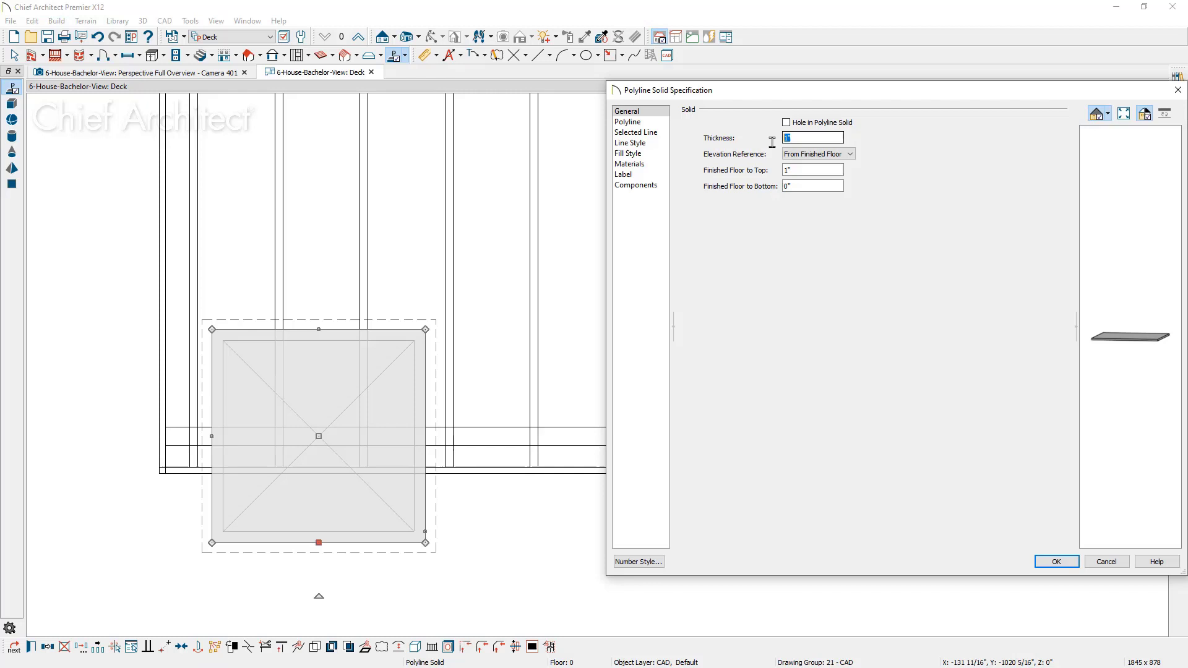
type("6")
key("Tab")
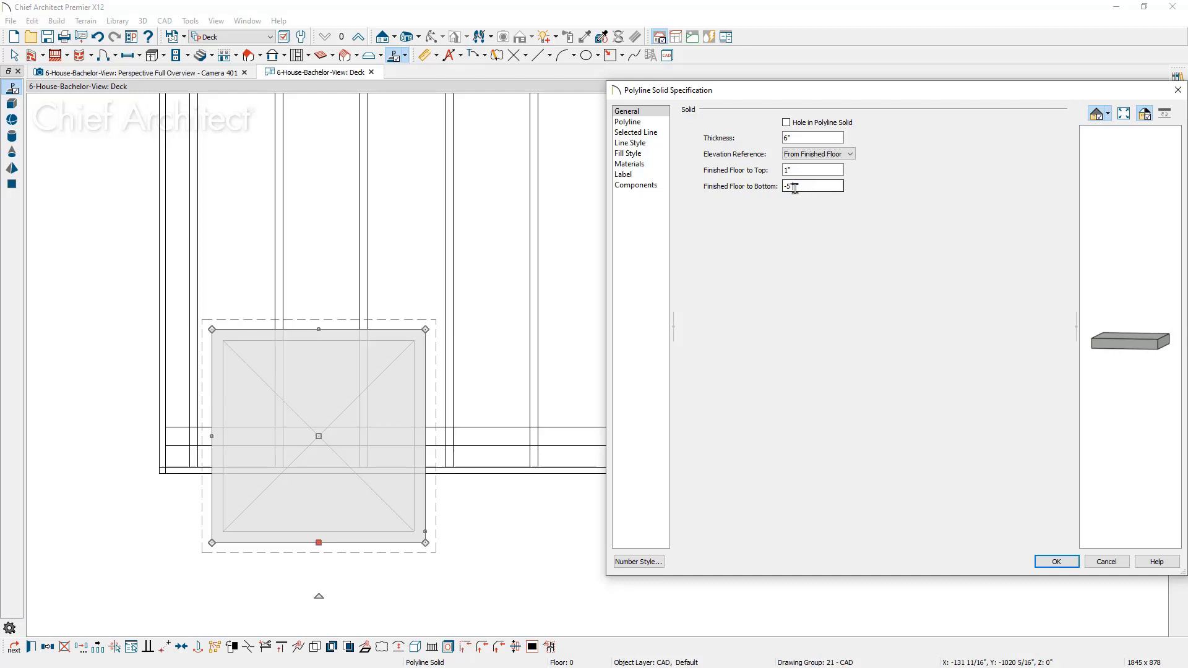
double_click(790, 186)
type("109")
key("Tab")
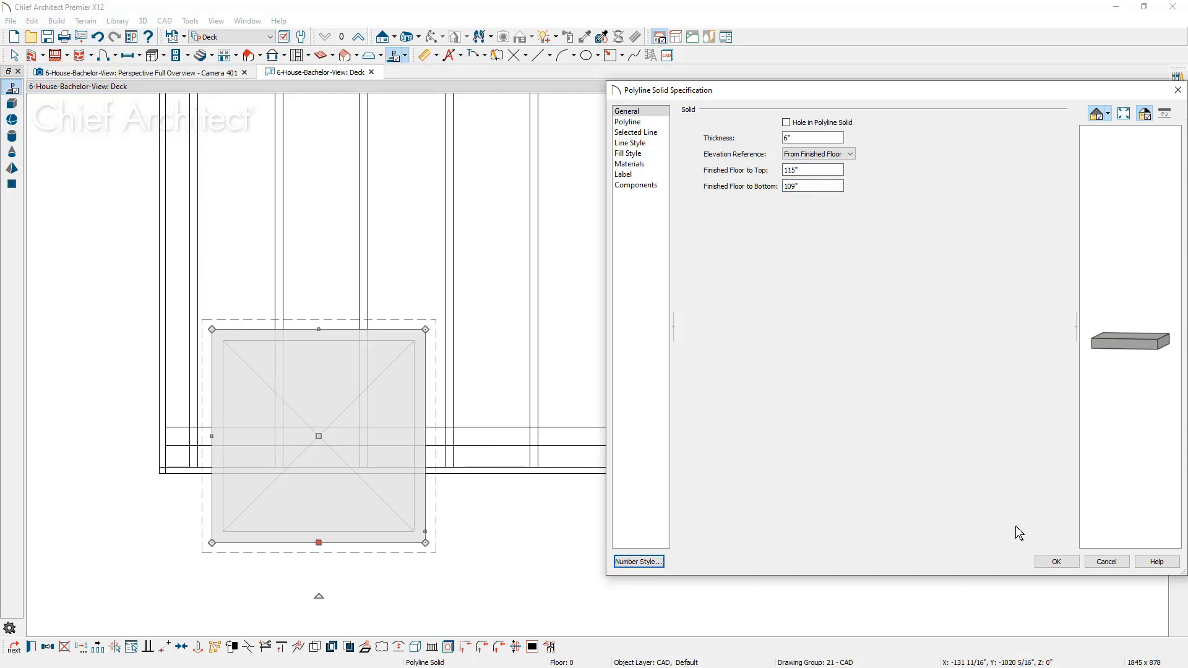
left_click(1054, 561)
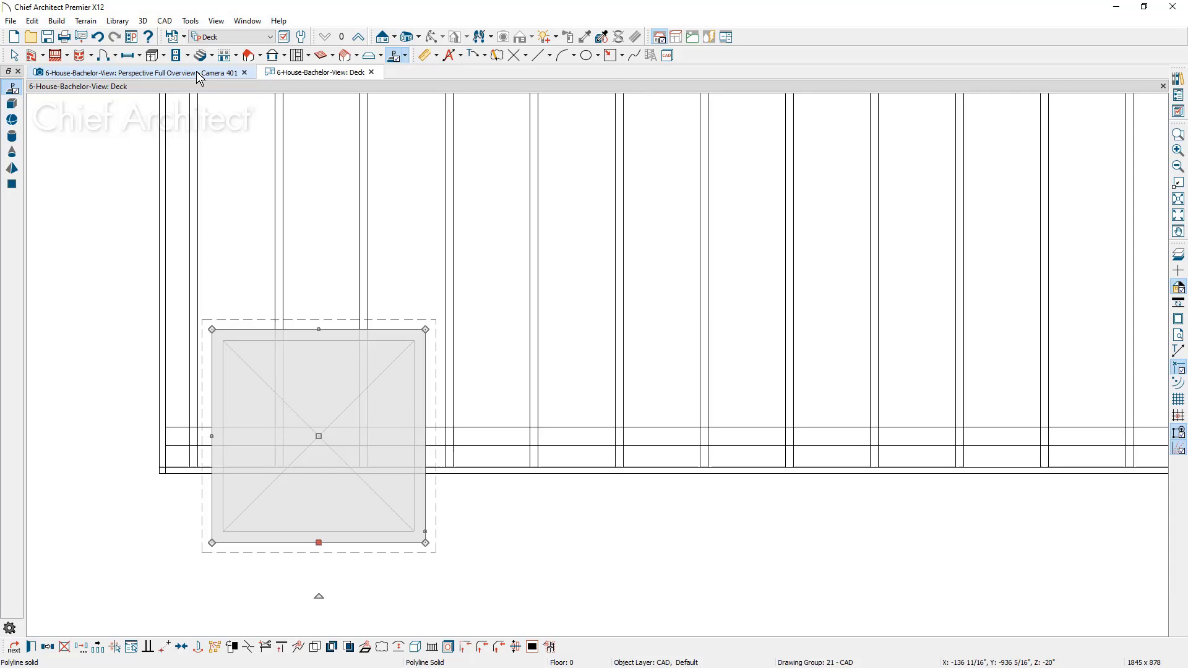
Render the 3D overview as Vector View and nudge the cap 3" into place atop the column.
left_click(198, 73)
scroll(402, 513, "up", 3)
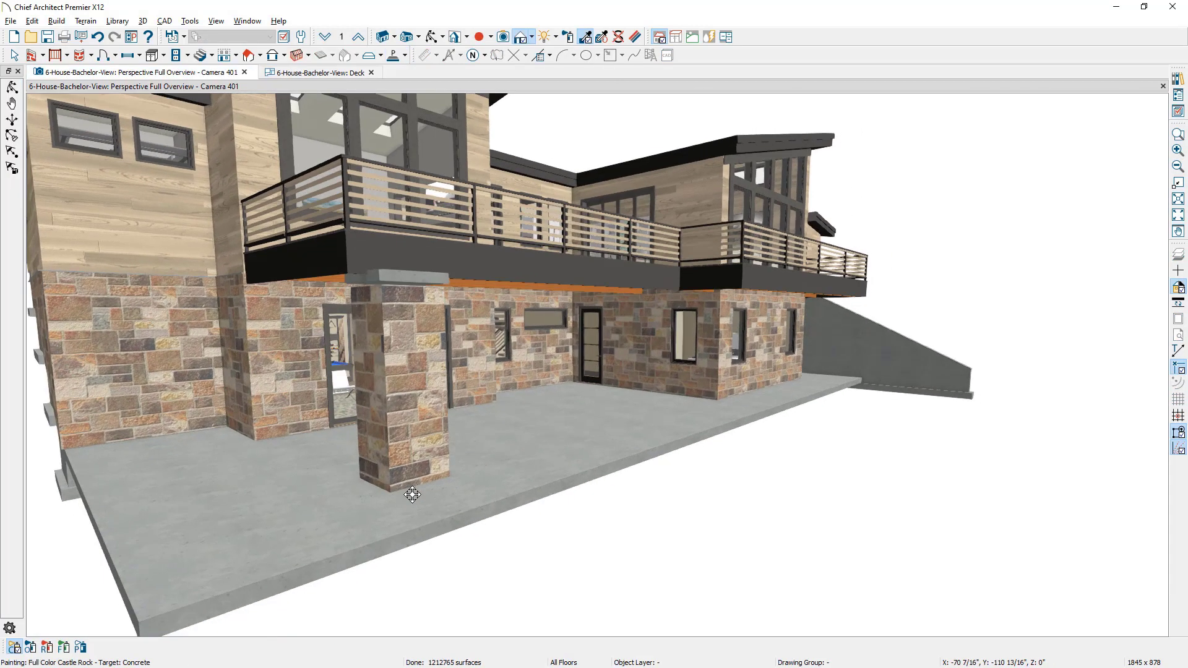
scroll(420, 340, "up", 3)
key("Escape")
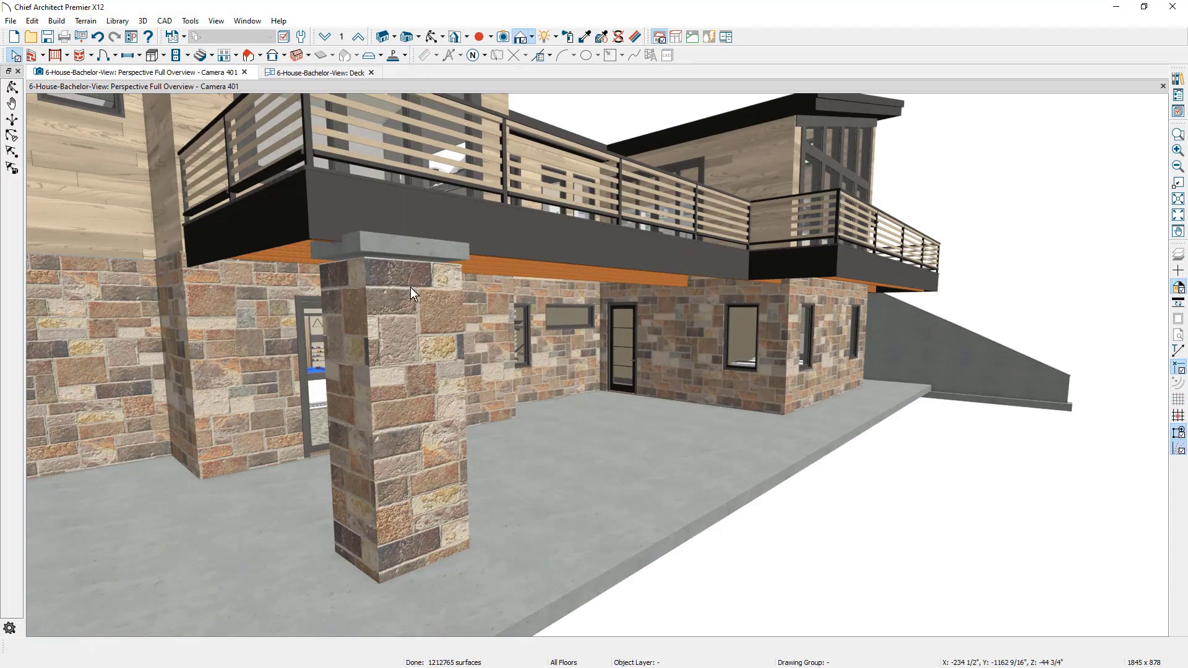
left_click(532, 38)
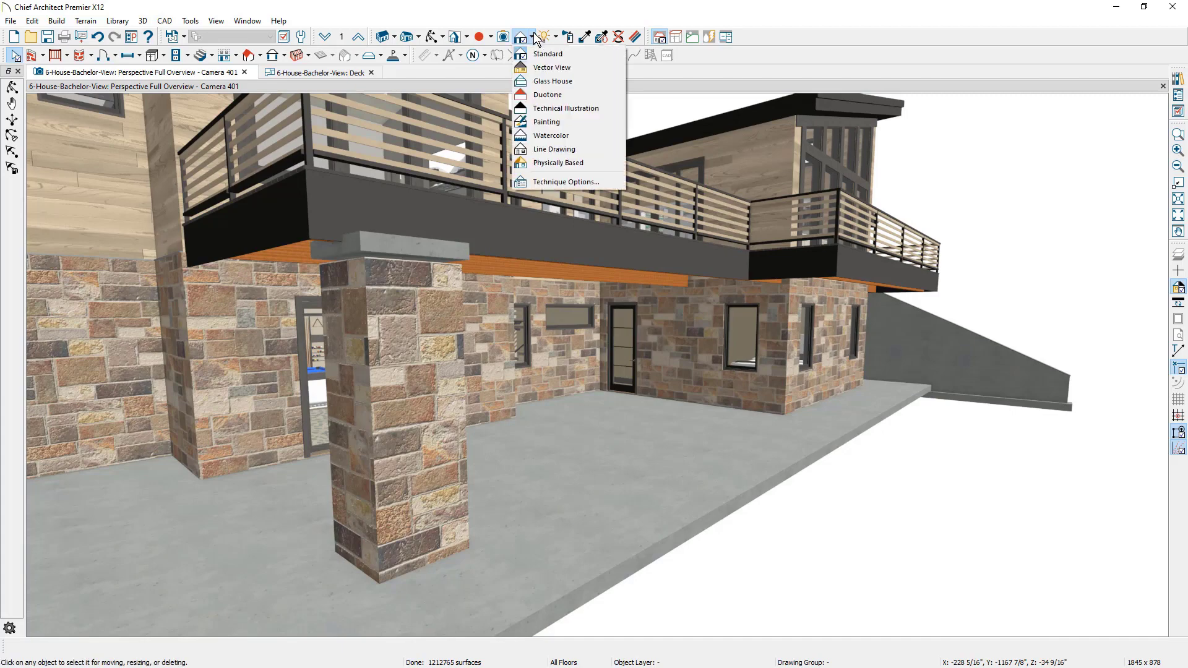
left_click(560, 68)
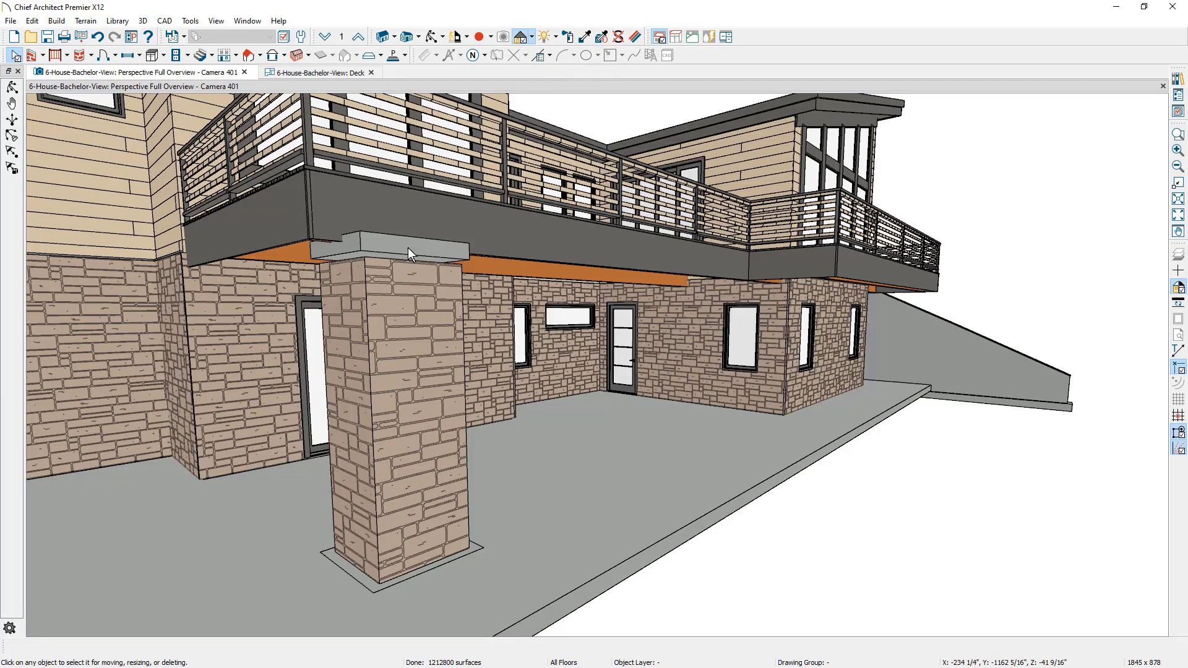
left_click(409, 248)
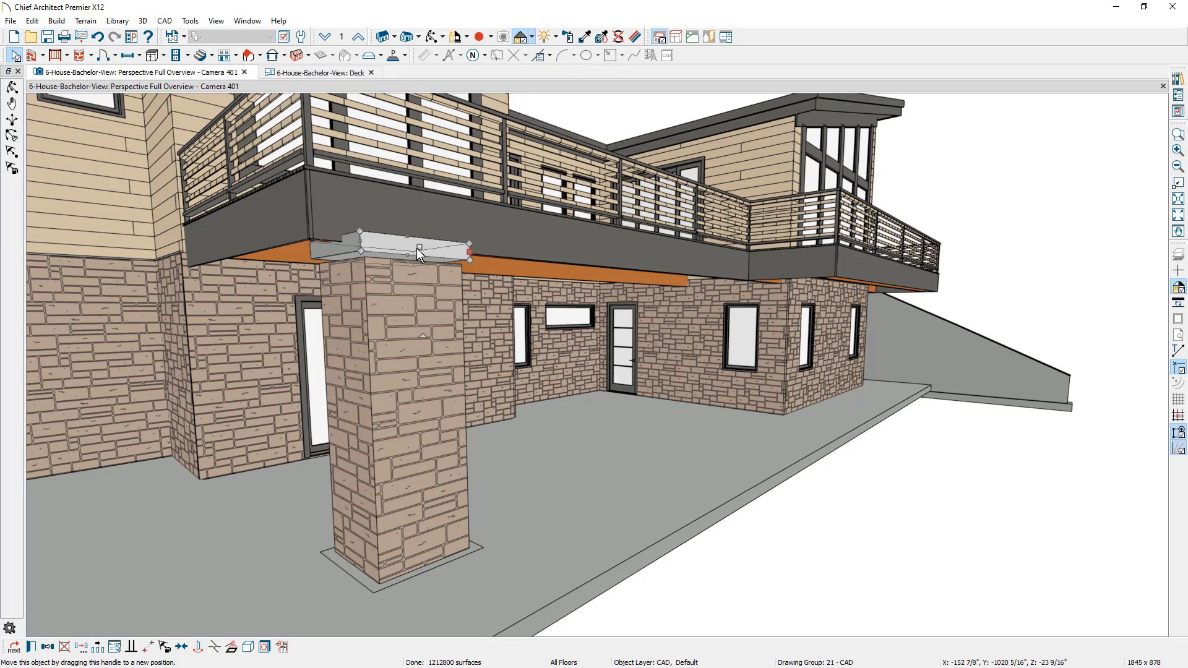
left_click_drag(417, 248, 429, 258)
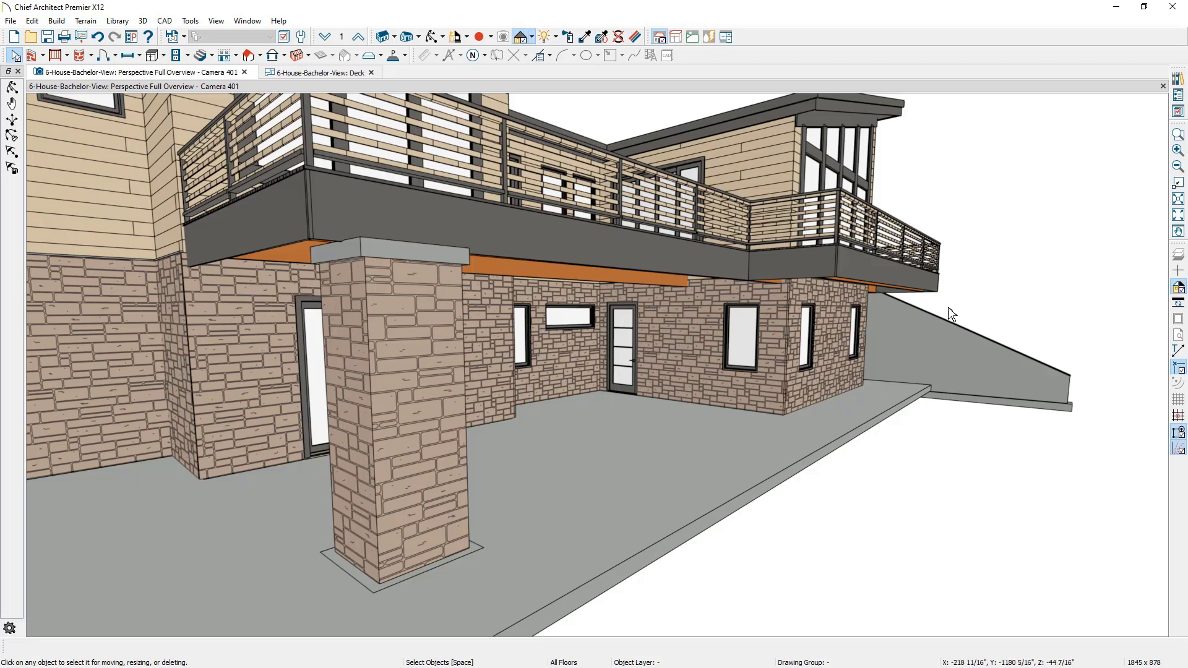
Select the stone column with its cap and start a sticky-mode copy.
left_click(294, 72)
scroll(294, 266, "down", 3)
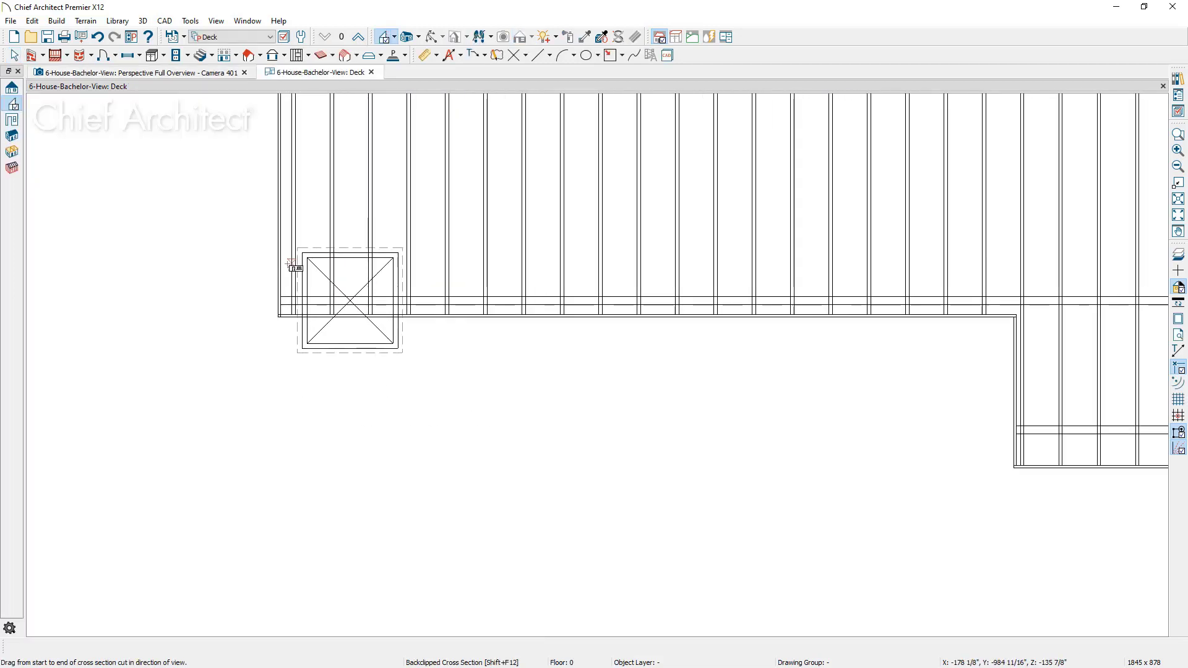
scroll(294, 267, "down", 4)
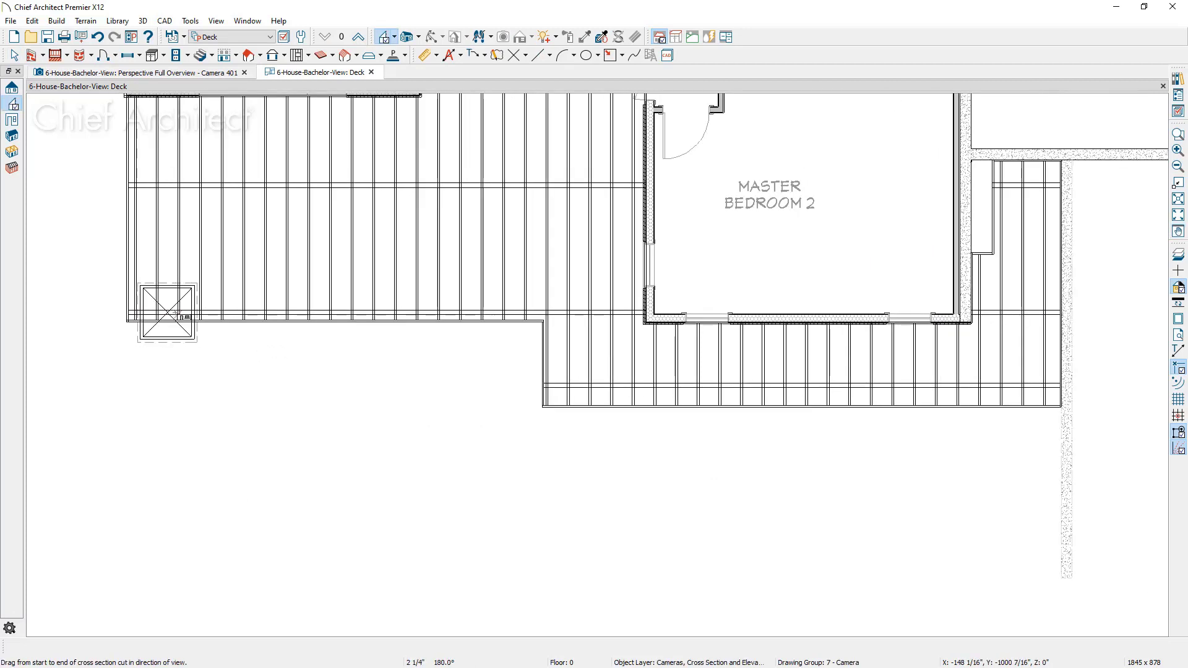
key("space")
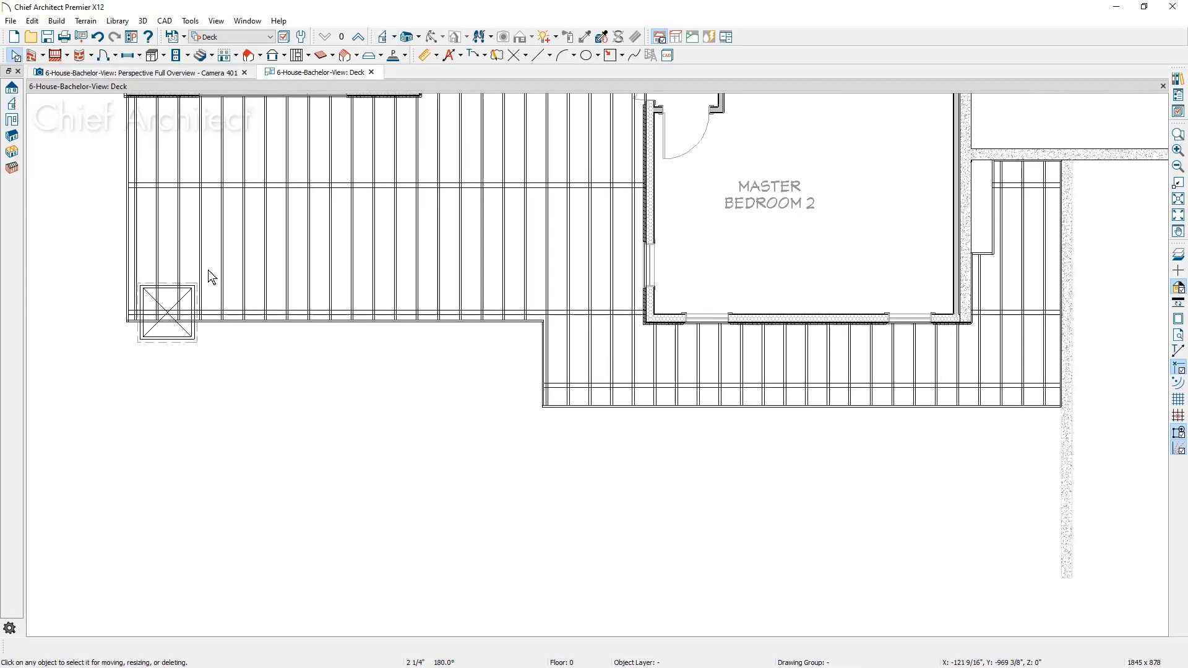
left_click_drag(208, 270, 132, 360)
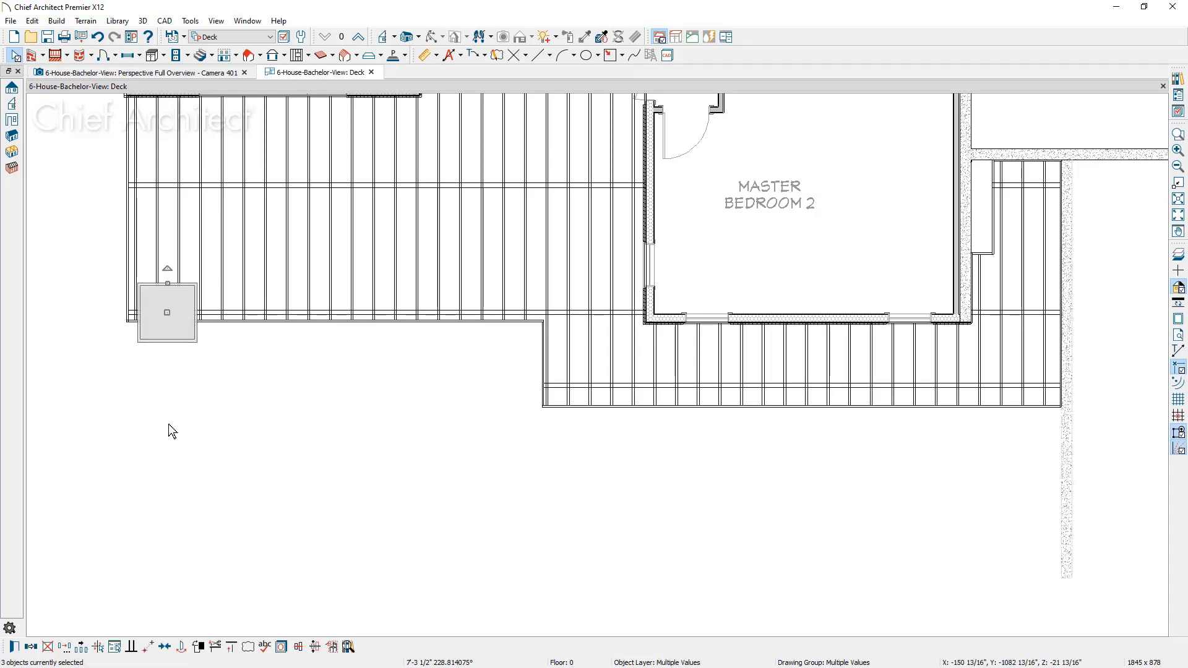
left_click(32, 647)
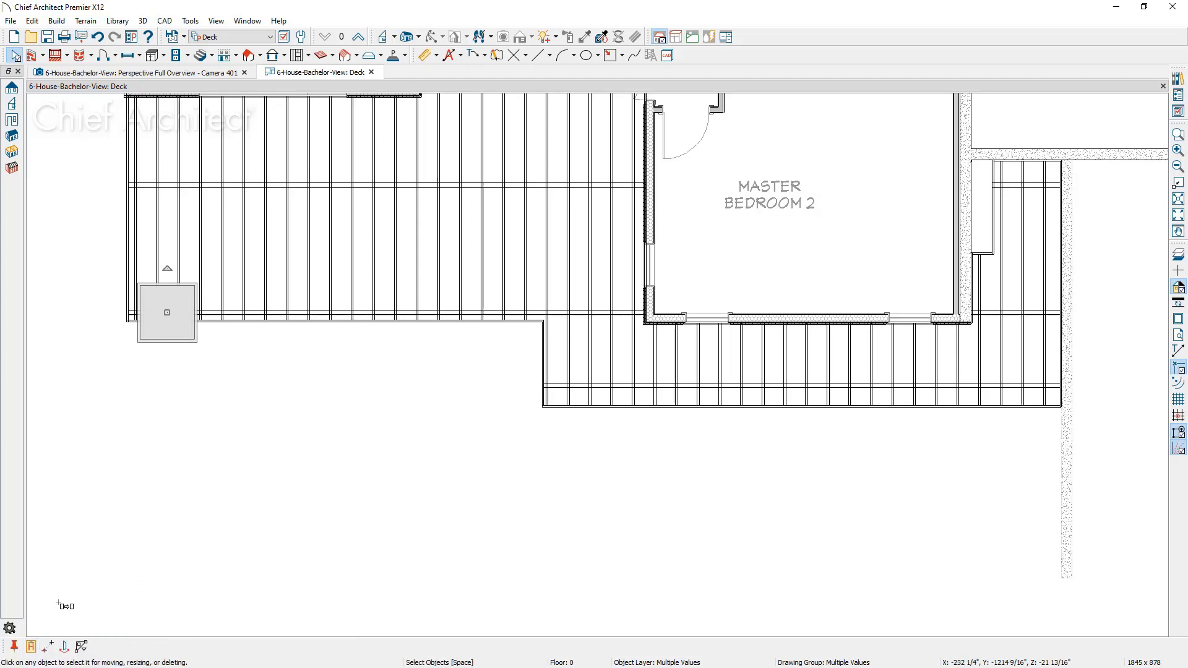
left_click(14, 647)
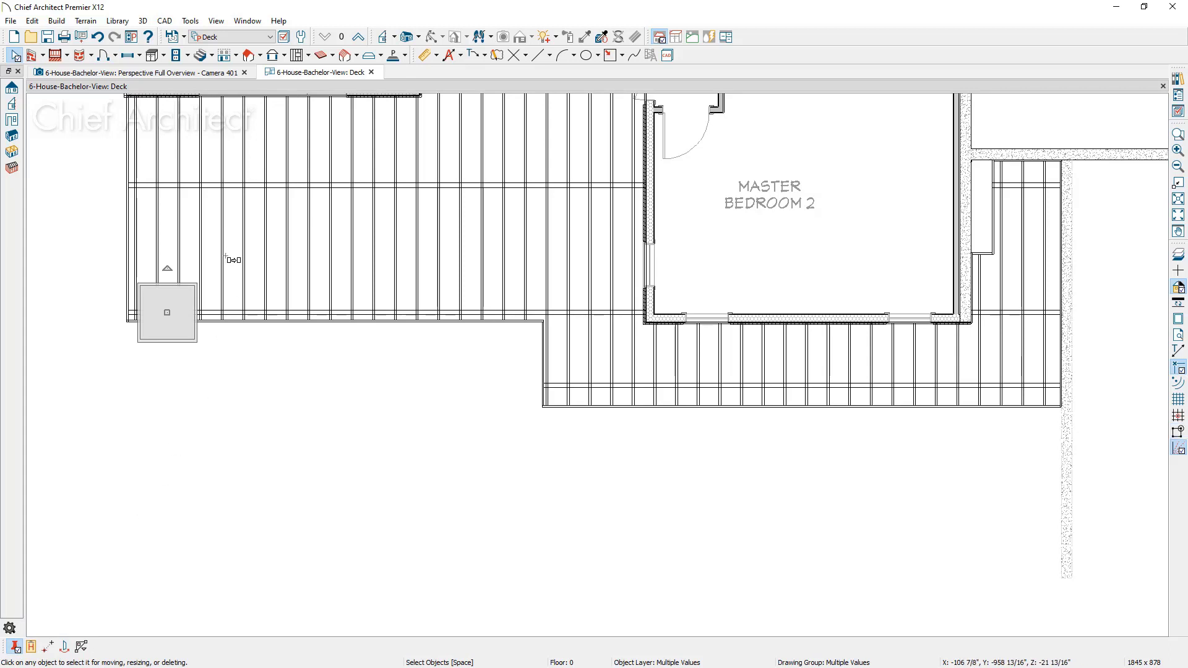
Place column copies further along the deck edge and under the lower deck edge.
middle_click_drag(277, 367, 271, 428)
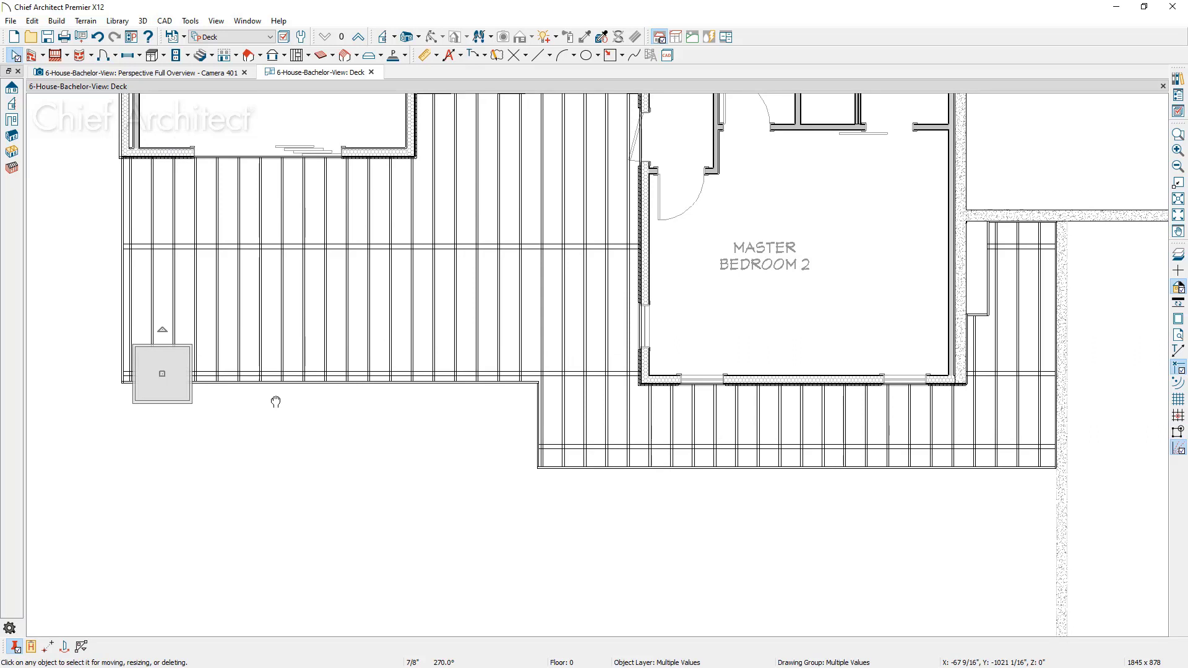
left_click(163, 377)
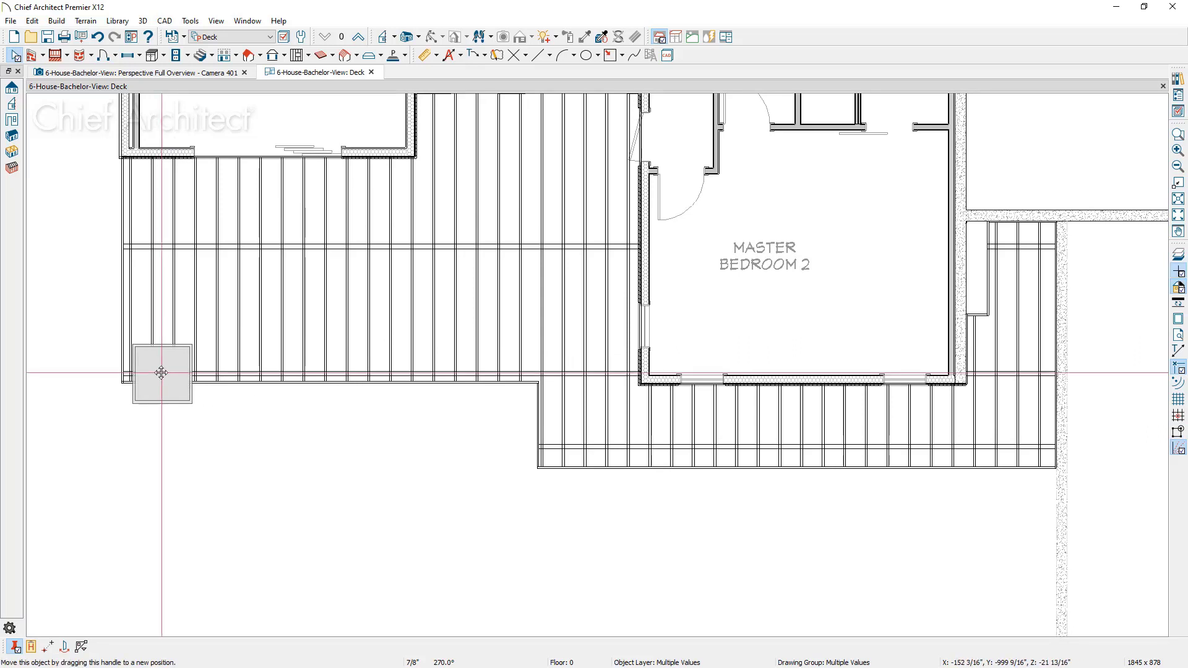
left_click_drag(162, 375, 510, 374)
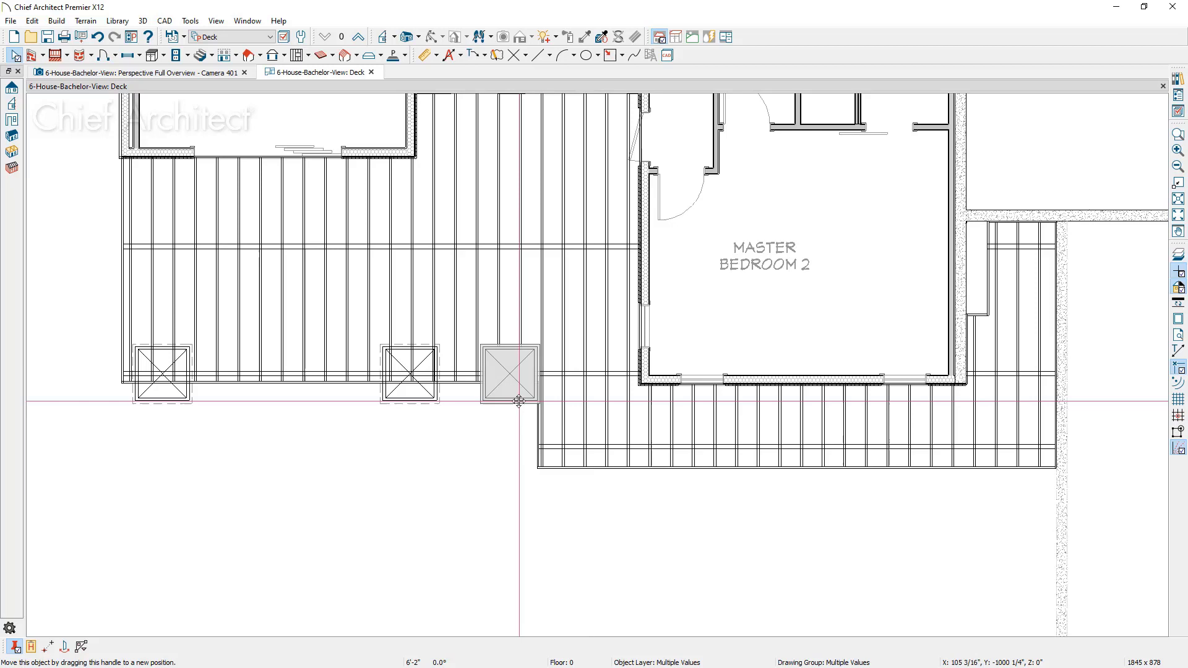
left_click_drag(519, 401, 953, 480)
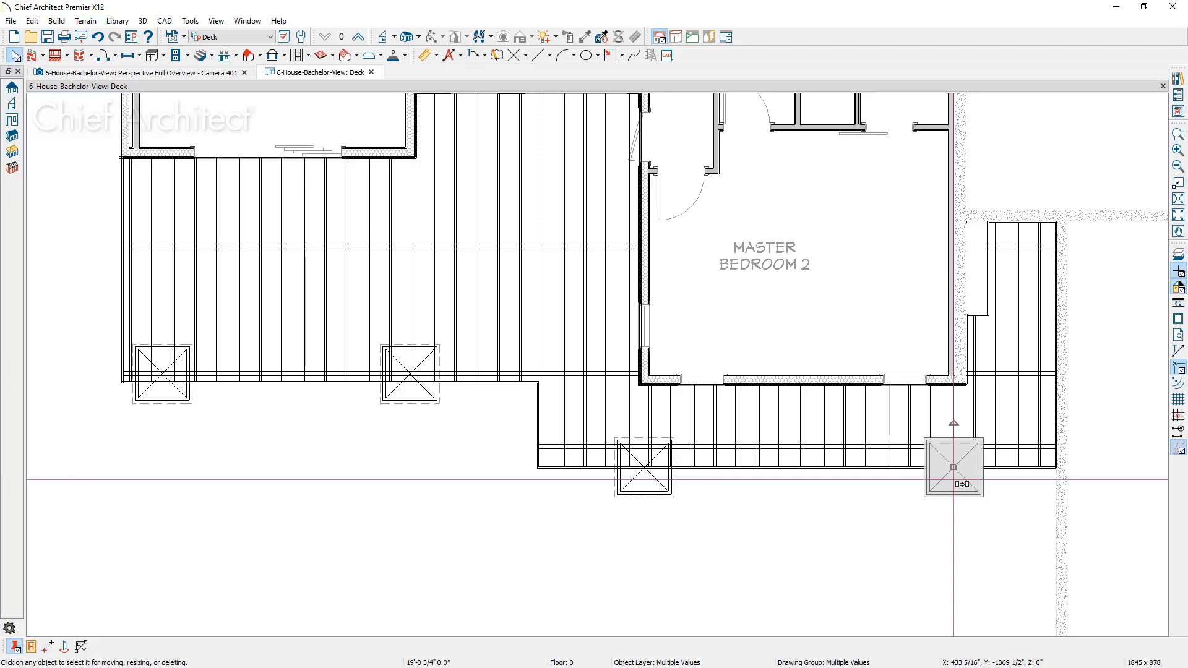
left_click(211, 74)
scroll(523, 420, "up", 5)
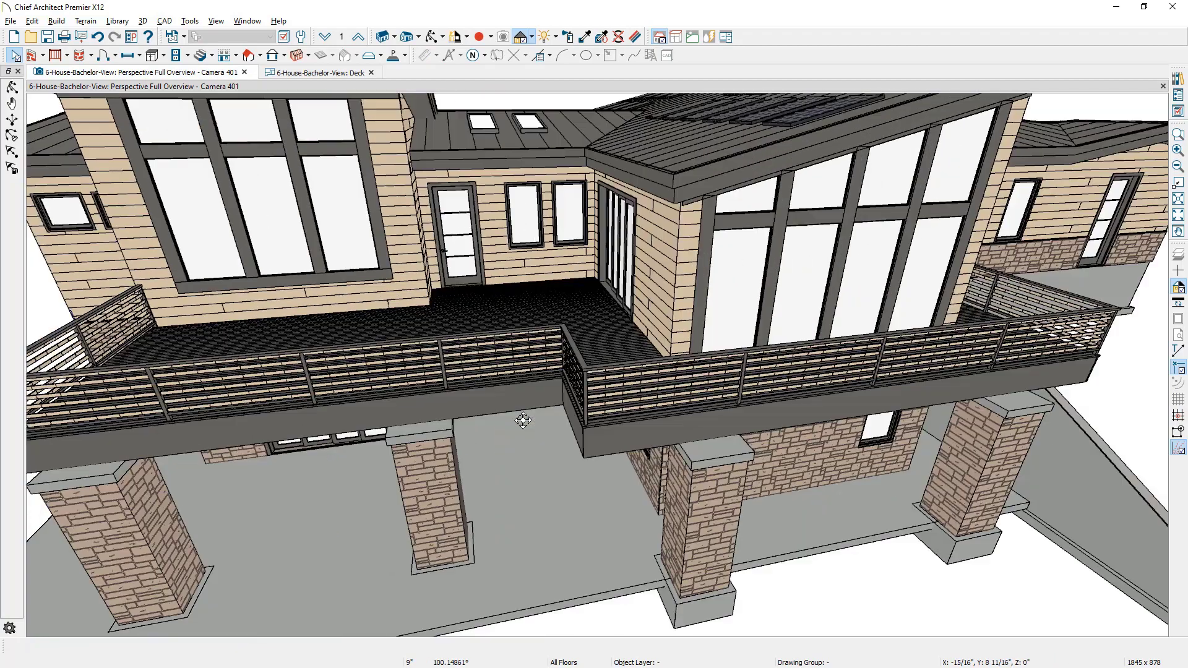
scroll(522, 420, "down", 5)
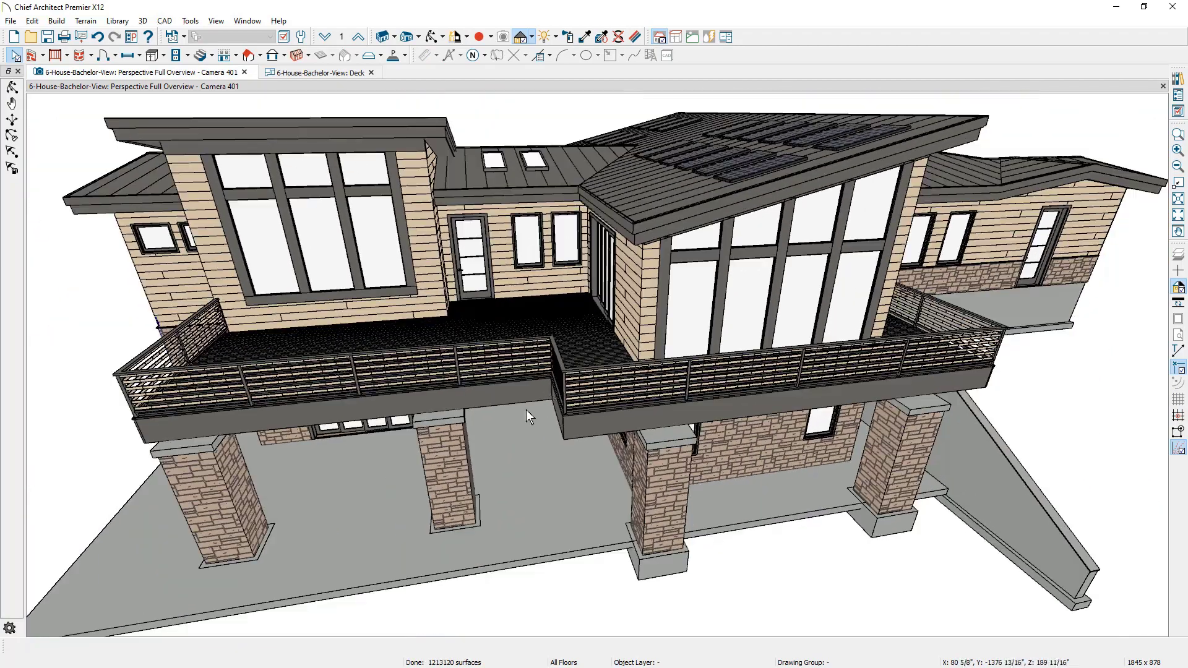
middle_click_drag(486, 411, 513, 415)
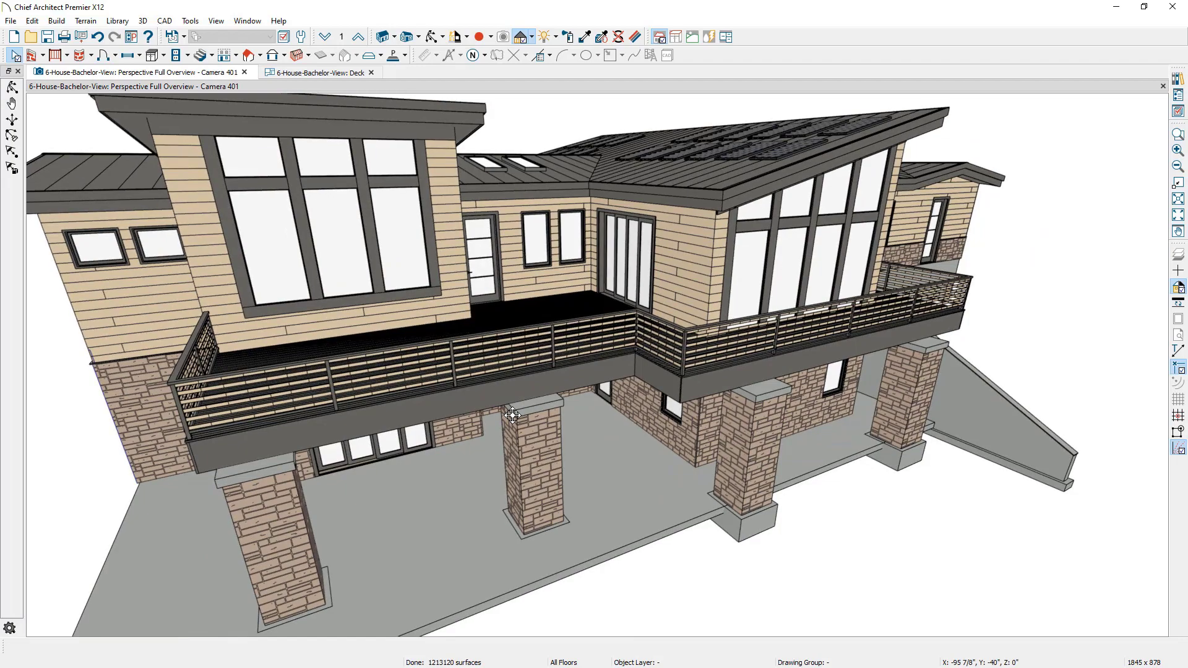
middle_click_drag(512, 414, 530, 445)
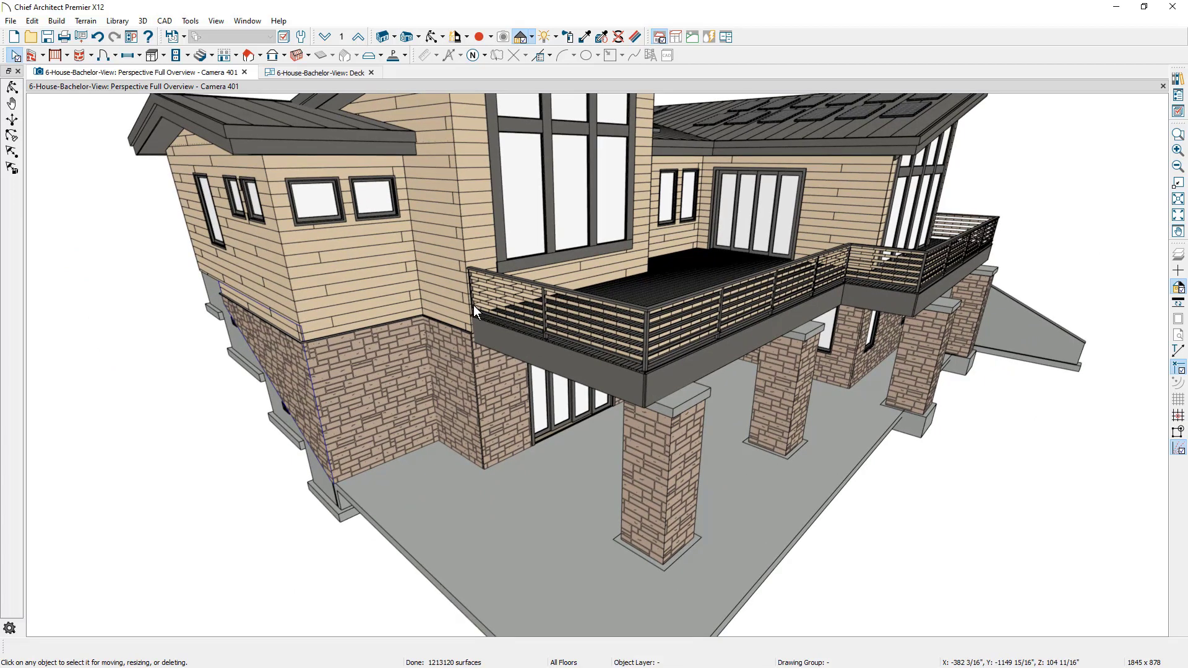
Cut a doorway opening at the railing's left end and bring up the library for Spiral Stairs.
left_click(115, 55)
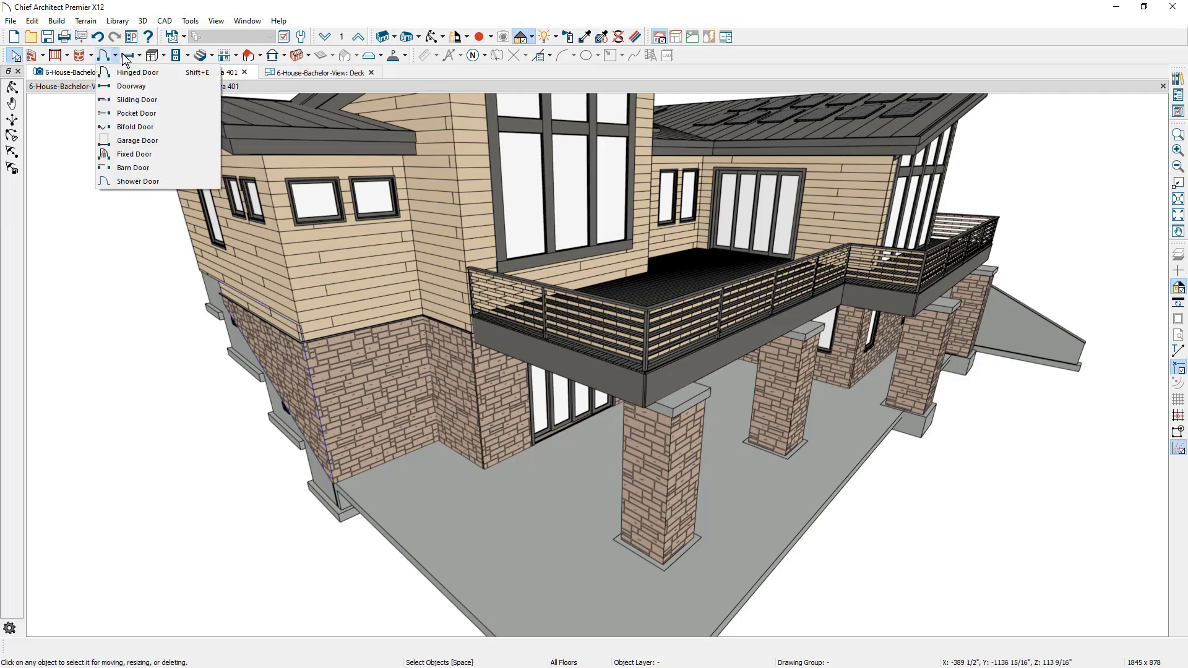
left_click(175, 91)
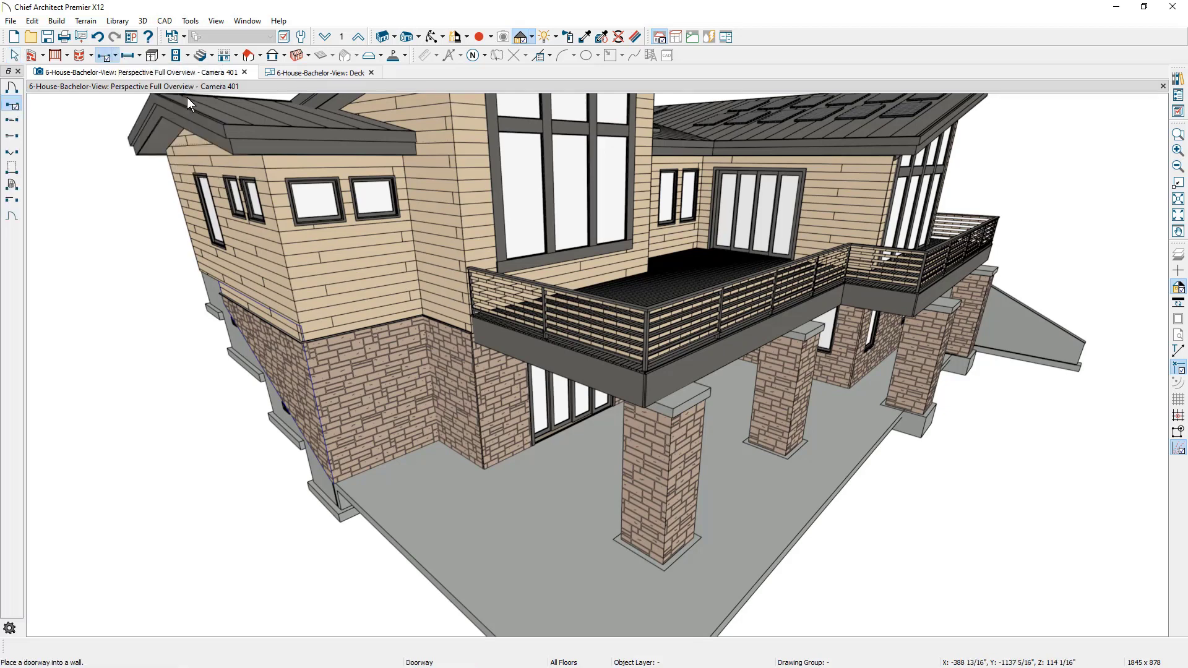
left_click(493, 299)
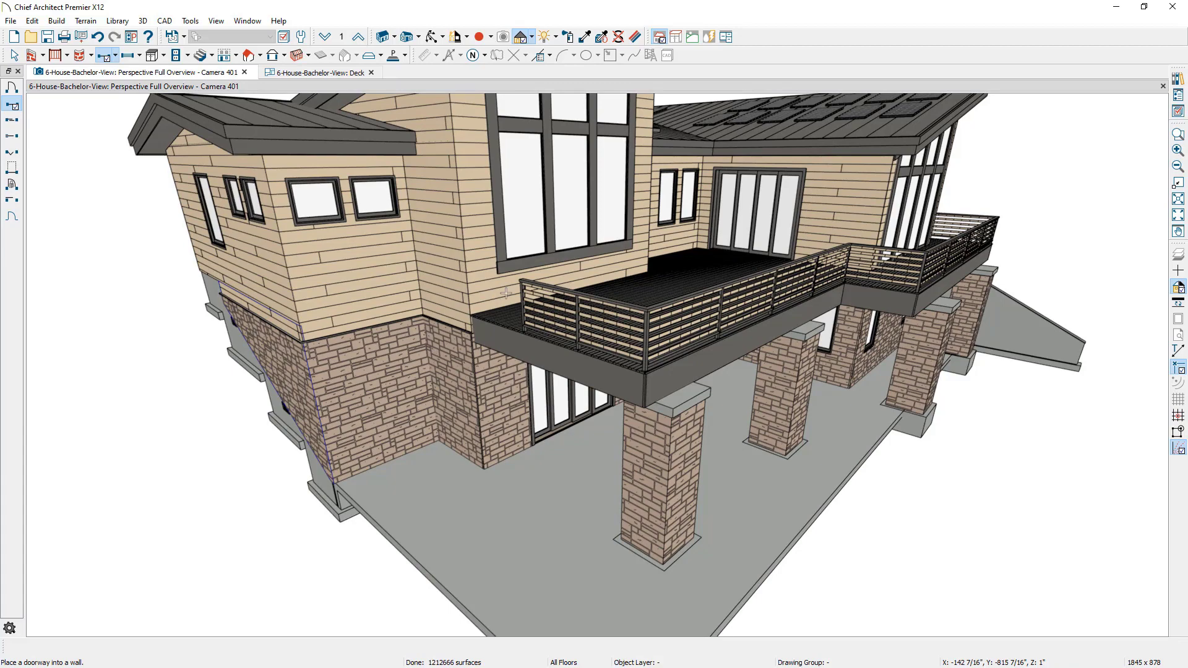
left_click(1178, 81)
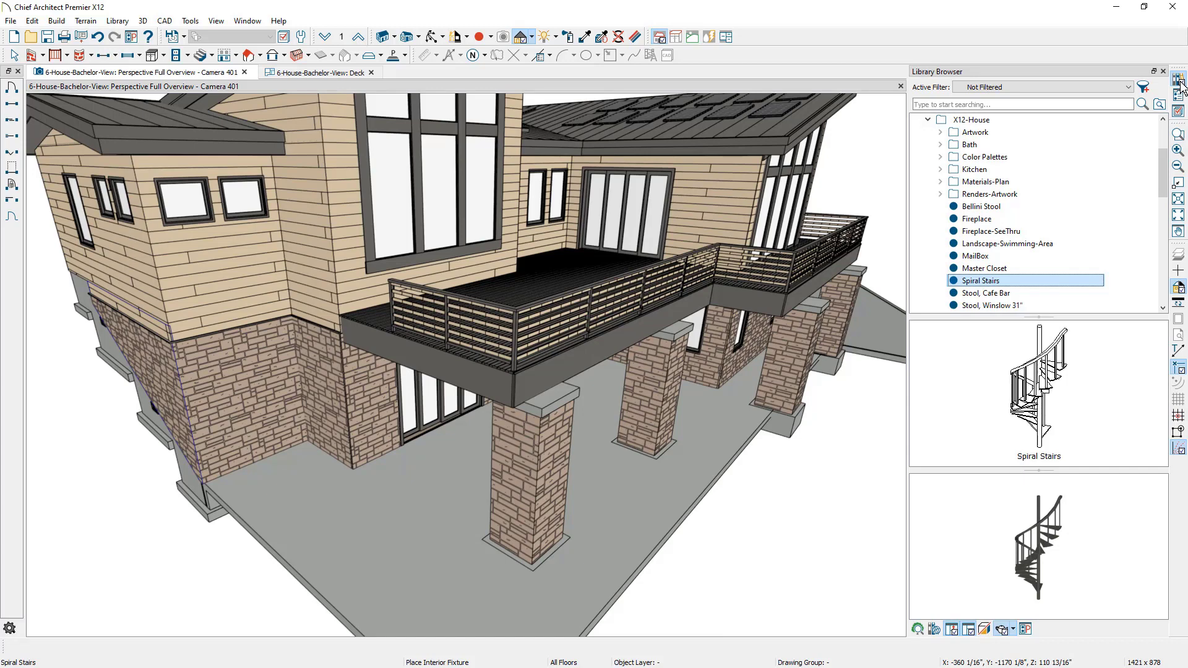
Place Spiral Stairs at the deck's left edge, rotate them 45°, and push them against the deck.
left_click(332, 74)
middle_click_drag(212, 199, 388, 339)
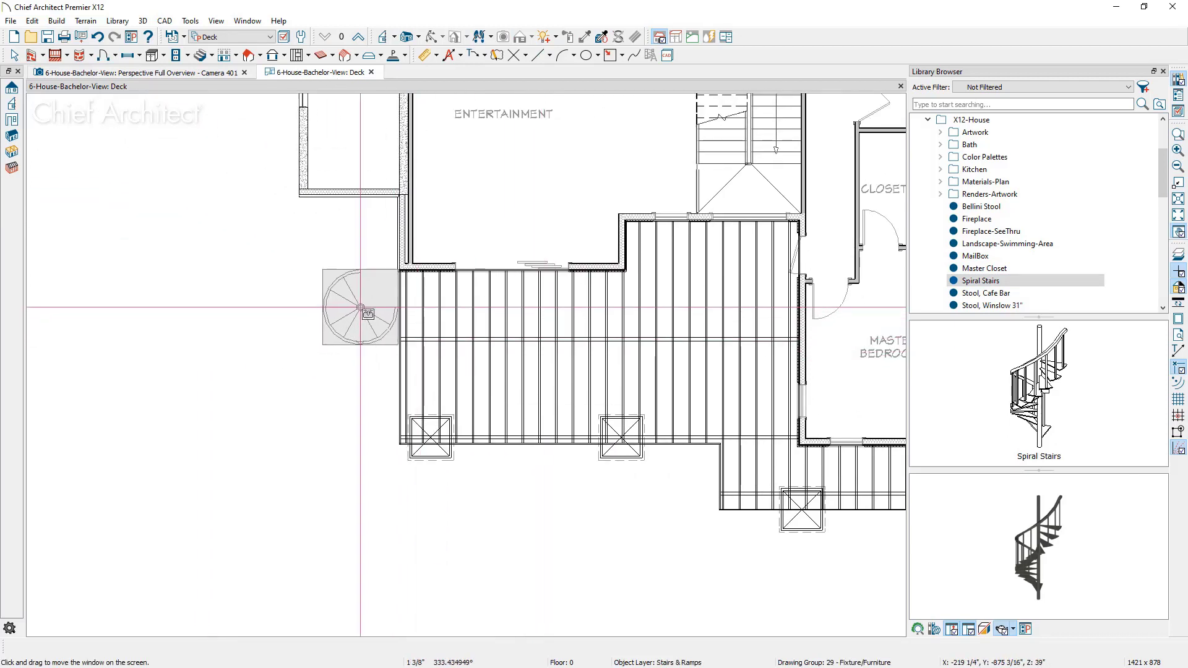
left_click(360, 307)
key("Escape")
left_click(384, 319)
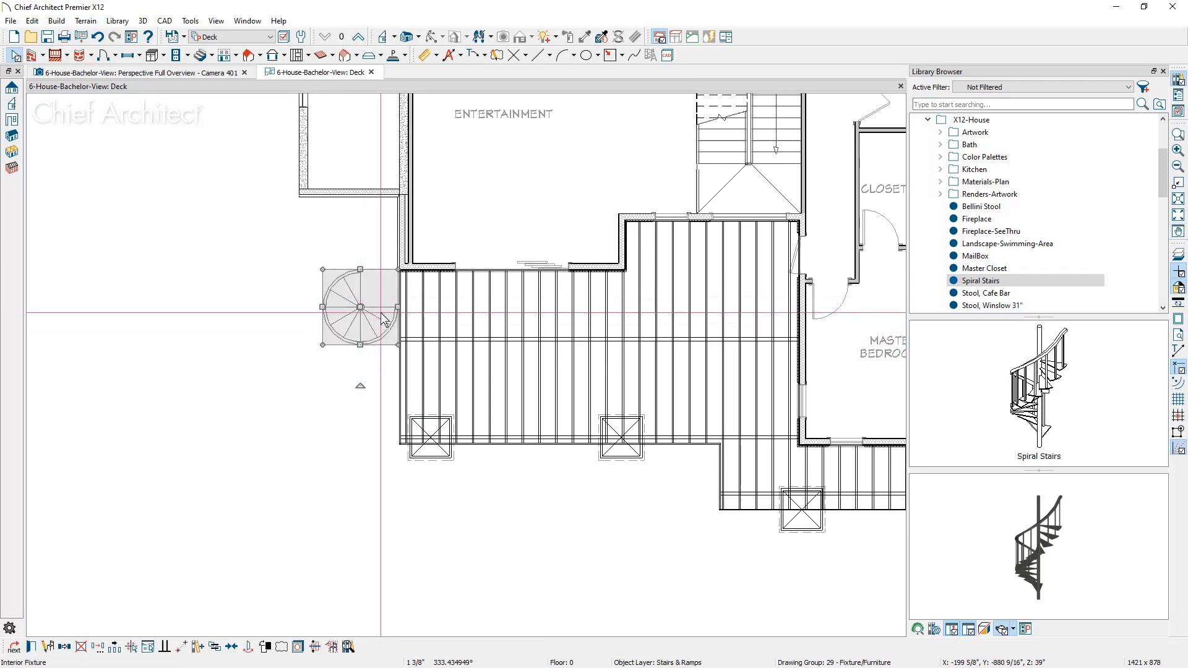
left_click_drag(360, 385, 313, 358)
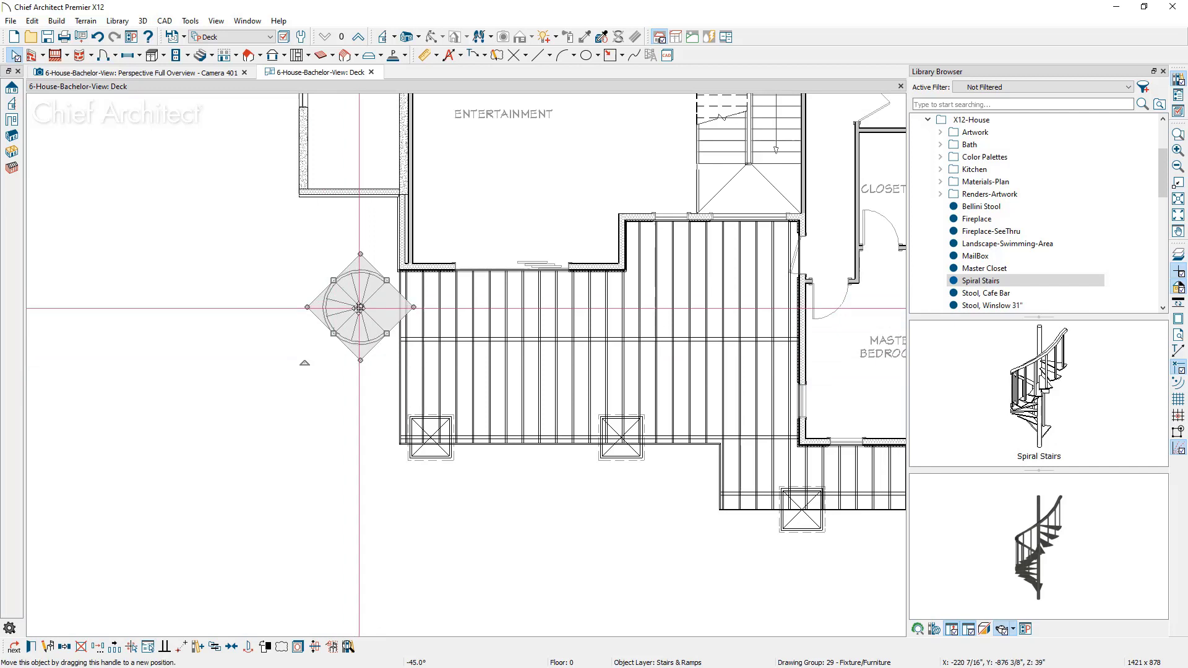
left_click_drag(359, 307, 372, 300)
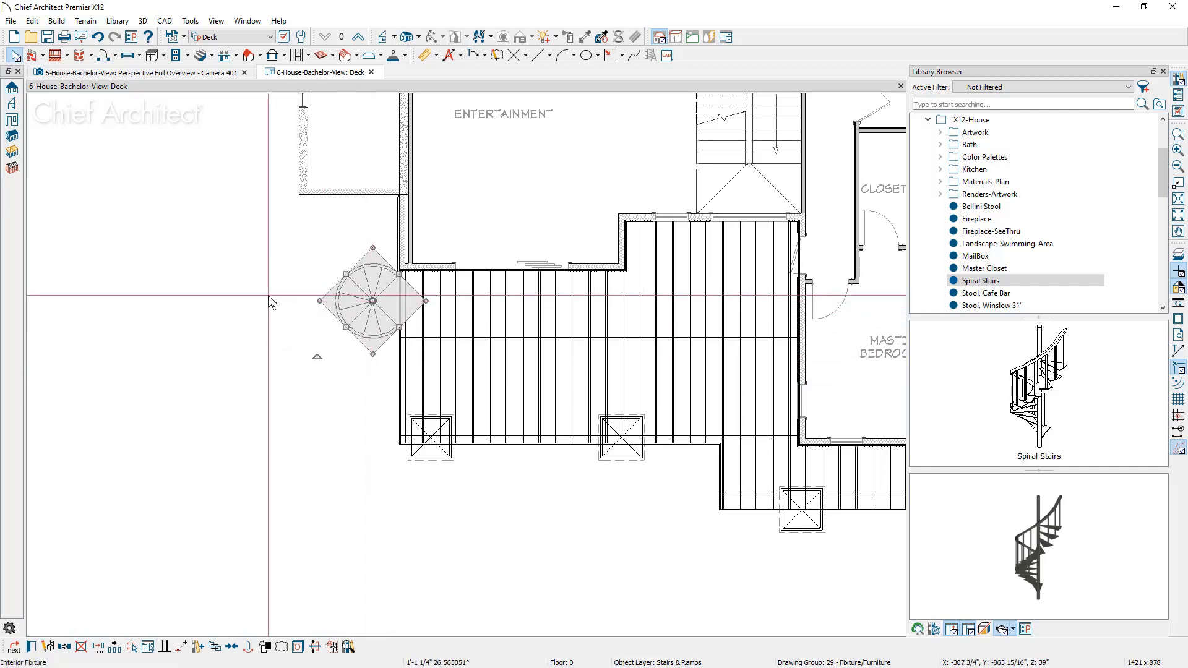
Cut a doorway opening in the far-side railing and slide it toward the stone wall.
left_click(210, 73)
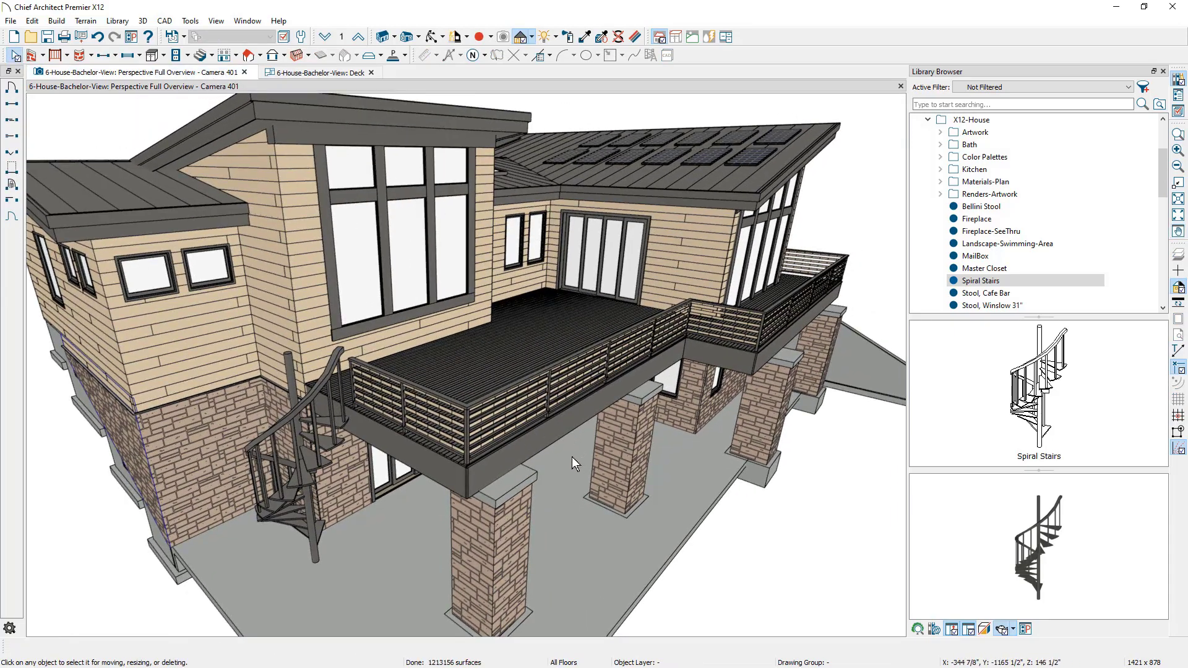
middle_click_drag(585, 449, 331, 443)
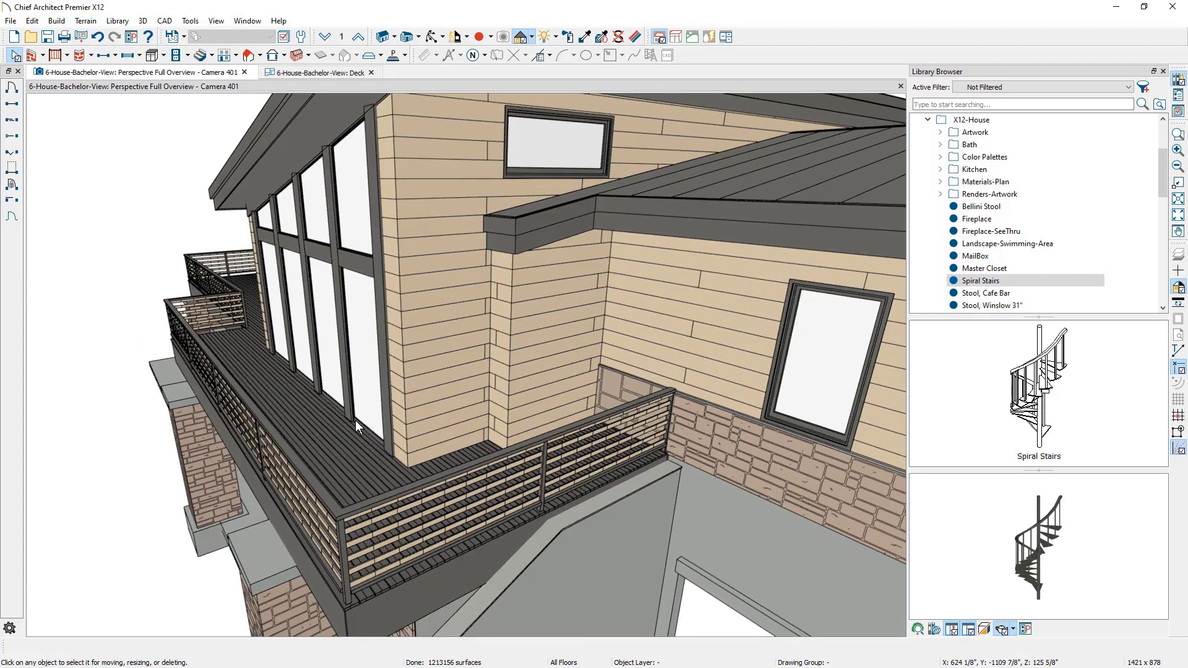
left_click(13, 107)
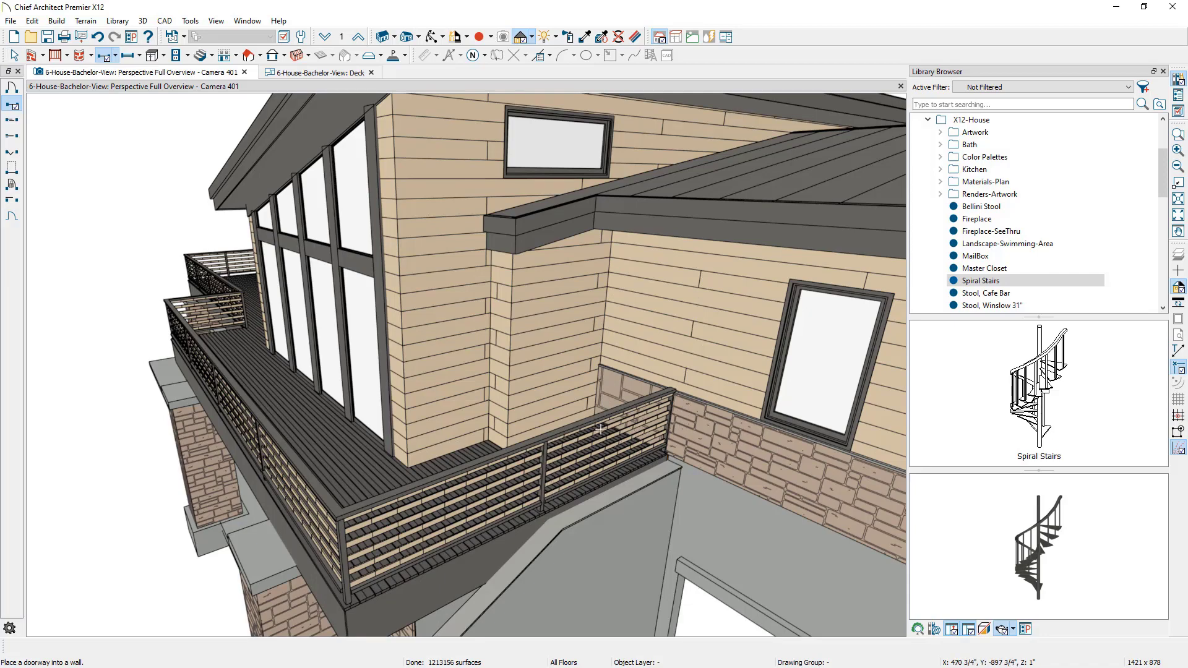
left_click(600, 429)
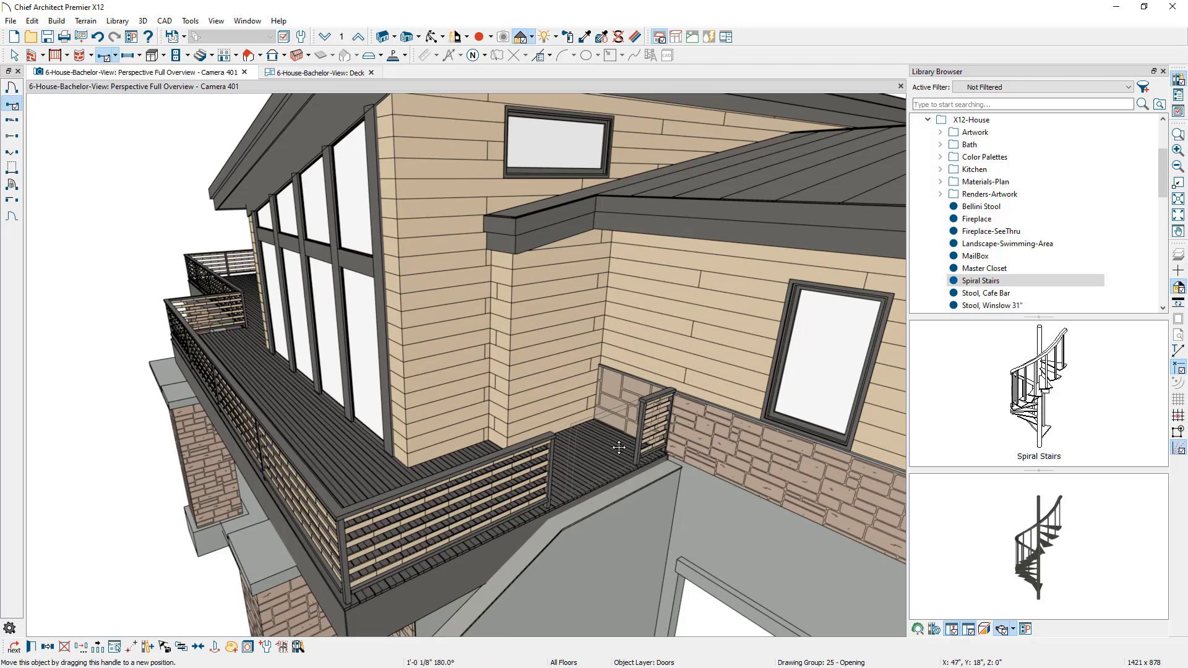
left_click_drag(619, 448, 646, 441)
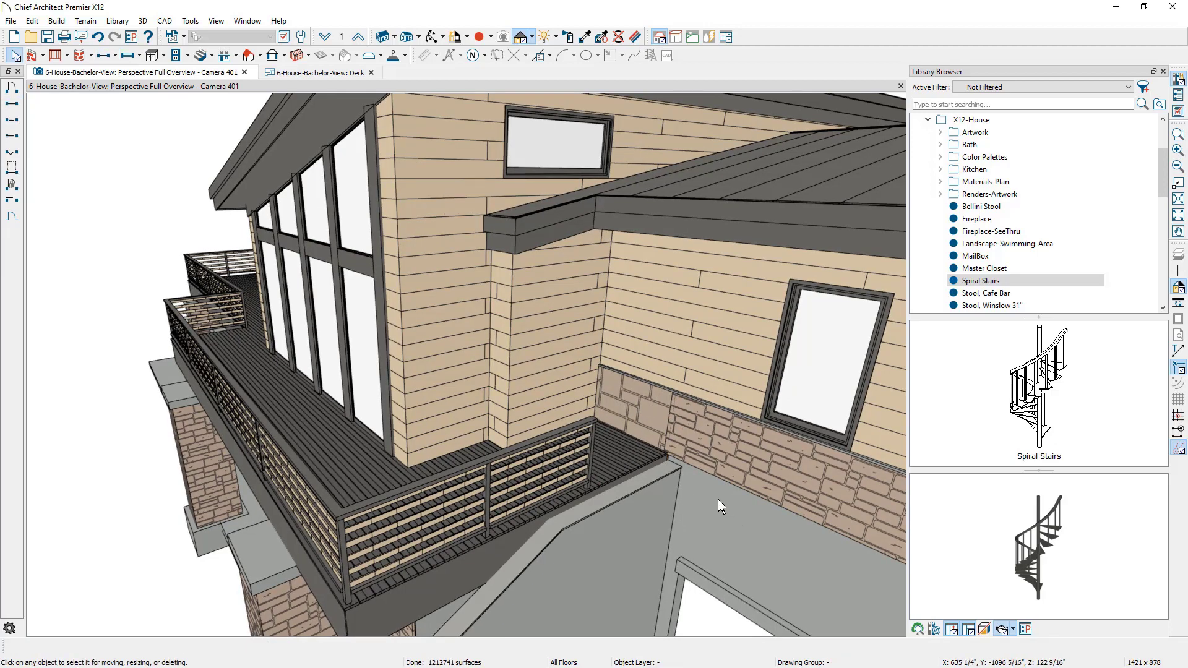
Zoom out to view the whole house, then select the deck floor.
scroll(718, 495, "down", 5)
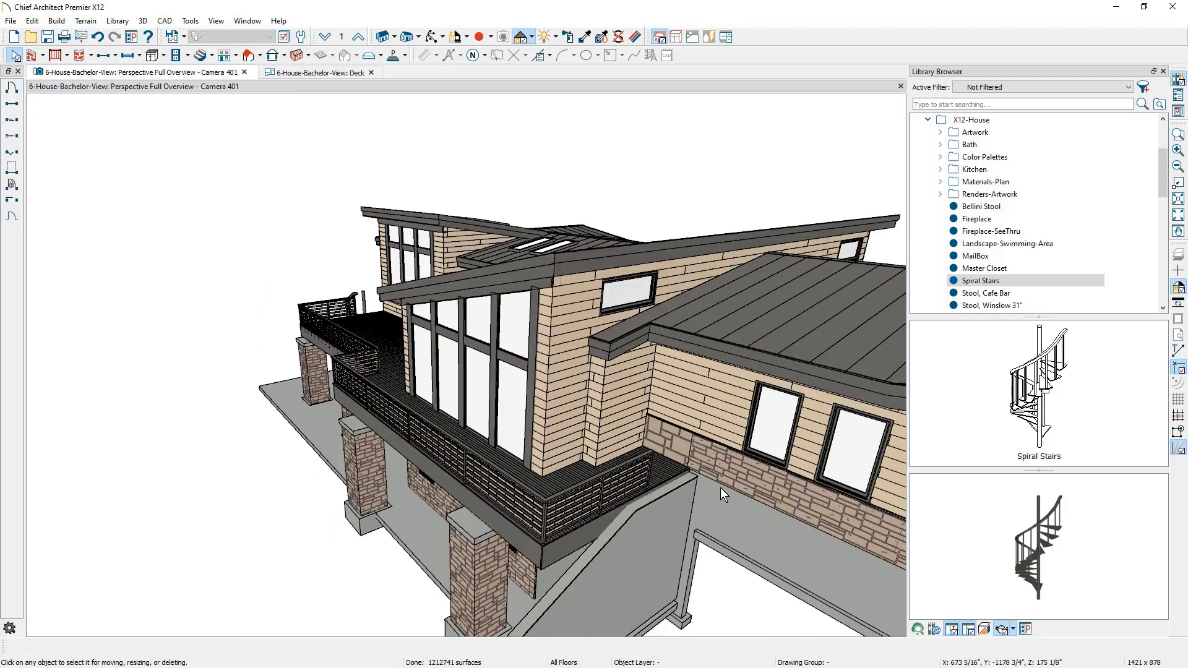
middle_click_drag(720, 487, 716, 541)
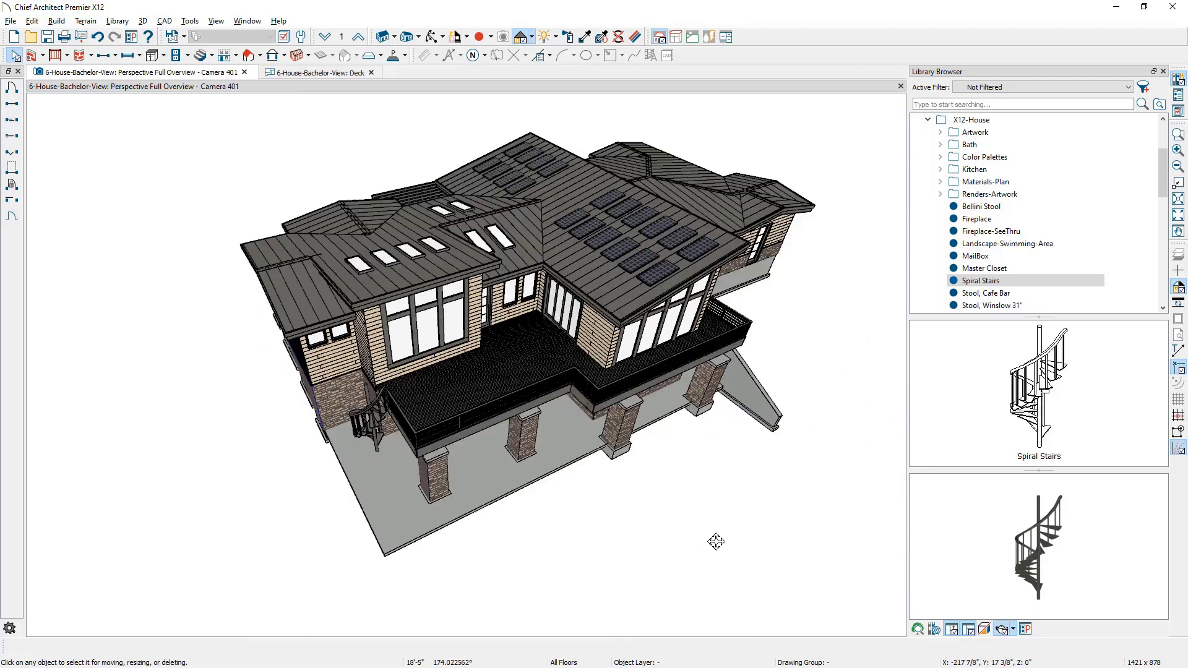
scroll(578, 287, "up", 3)
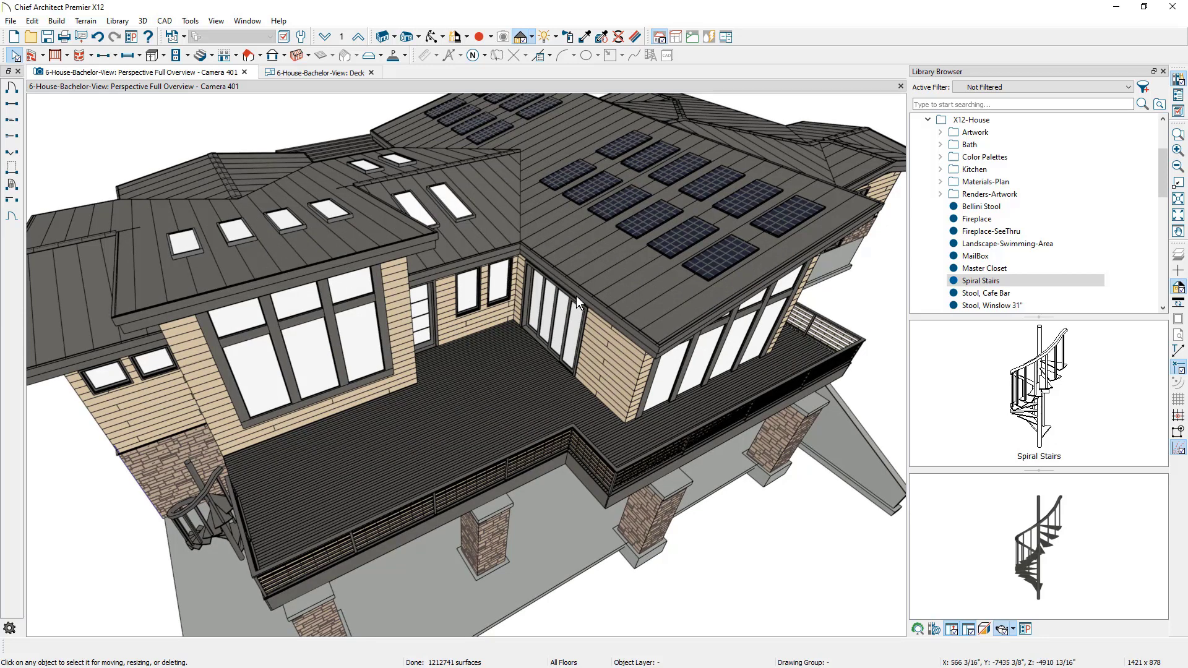
left_click(480, 391)
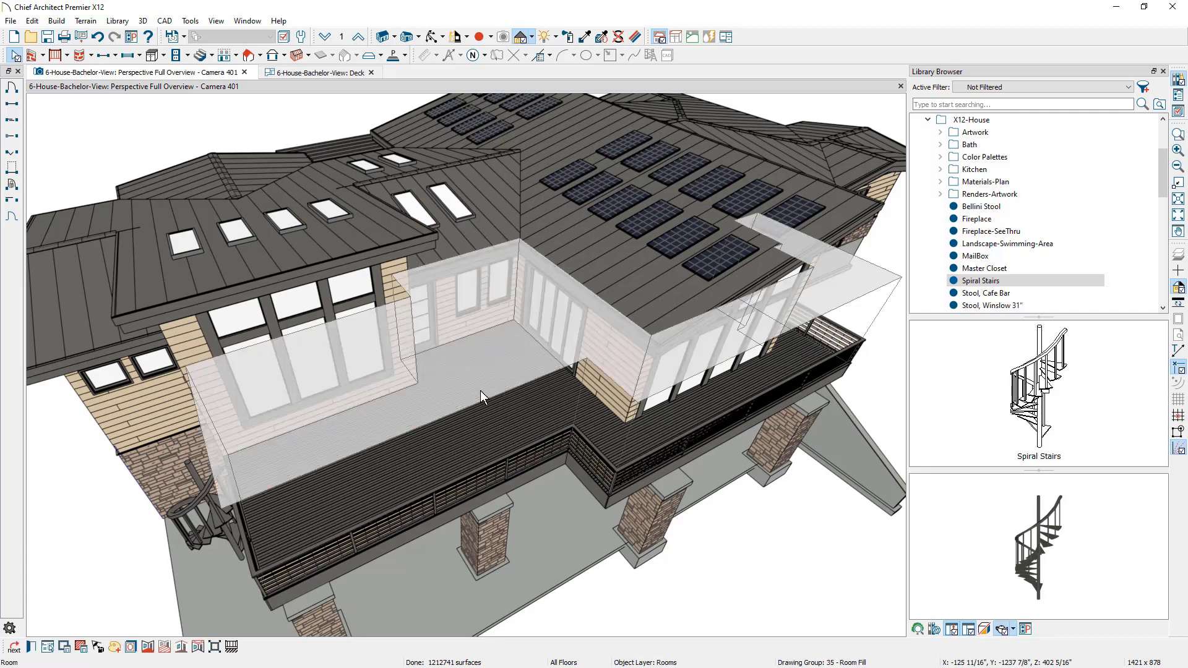
Calculate the deck's structural materials and show the 36" x 36" treated posts in plan.
left_click(81, 647)
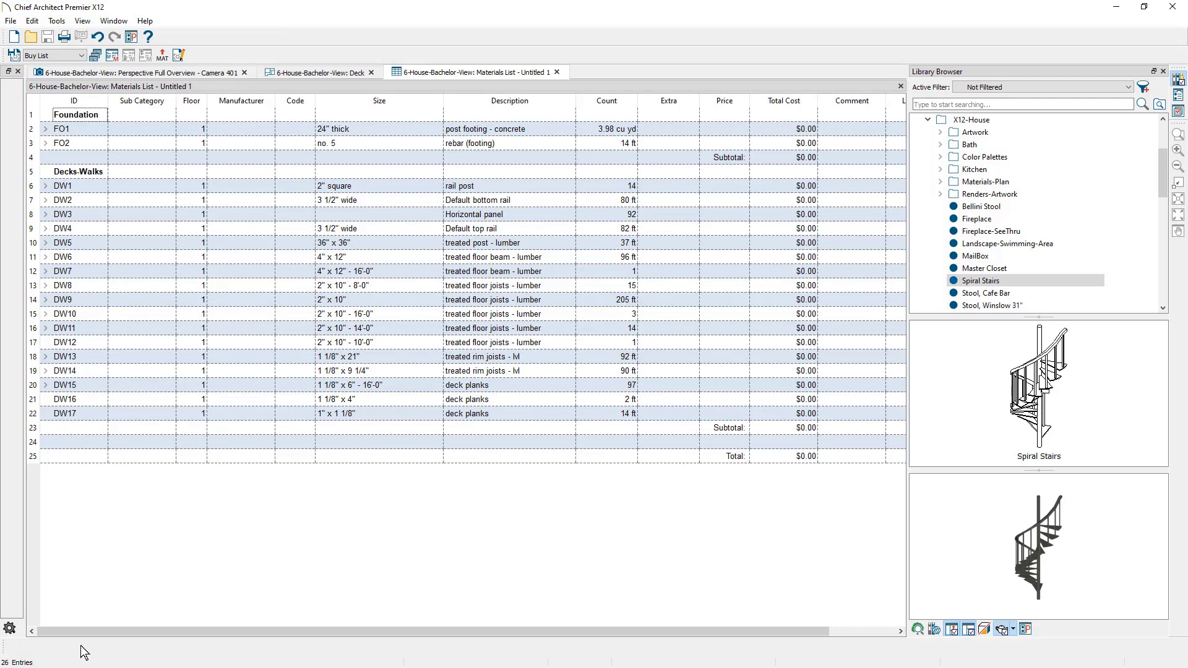
left_click(379, 244)
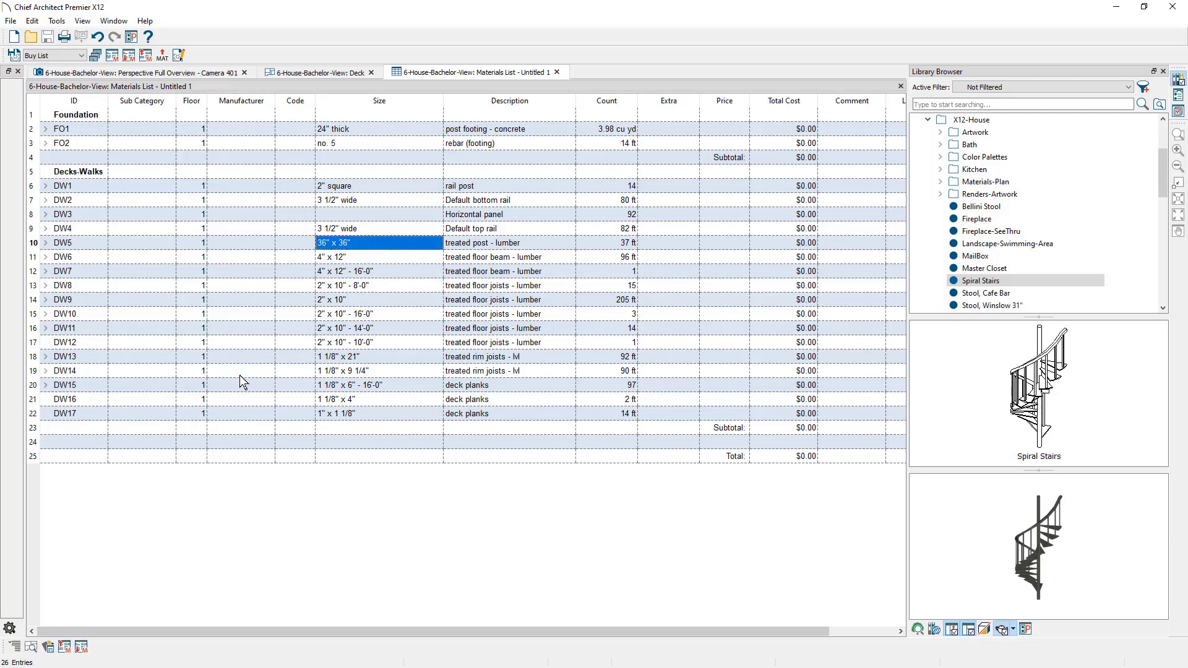
left_click(31, 647)
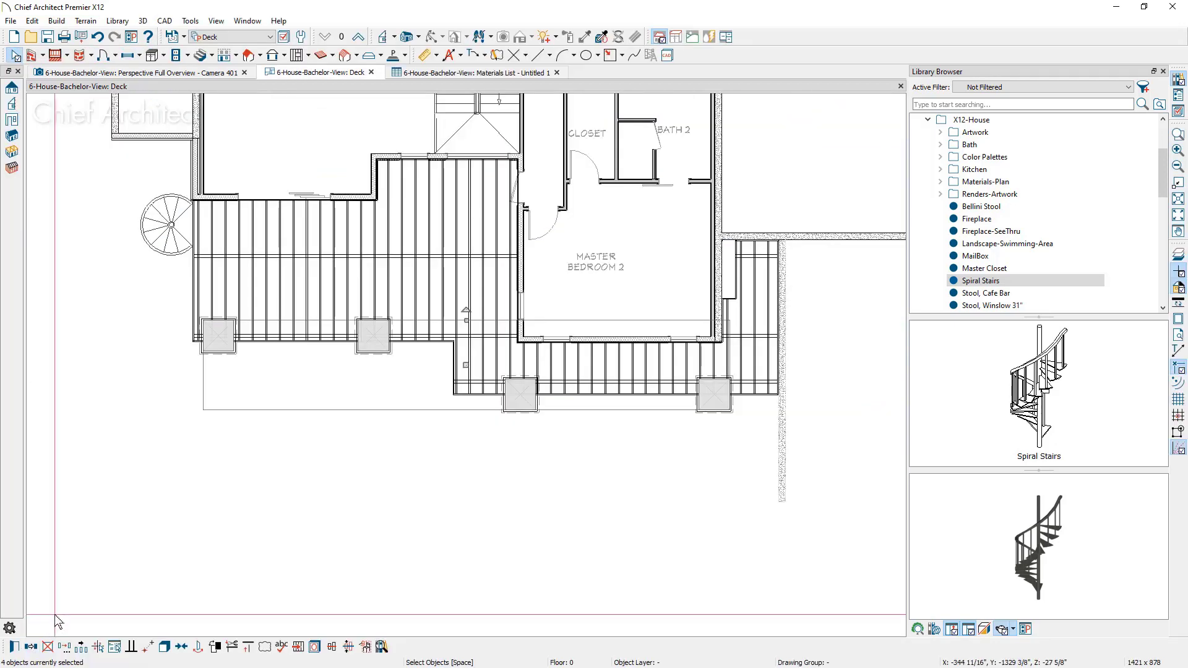
Change the treated post component's ID category from Decks-Walks to Masonry.
left_click(17, 649)
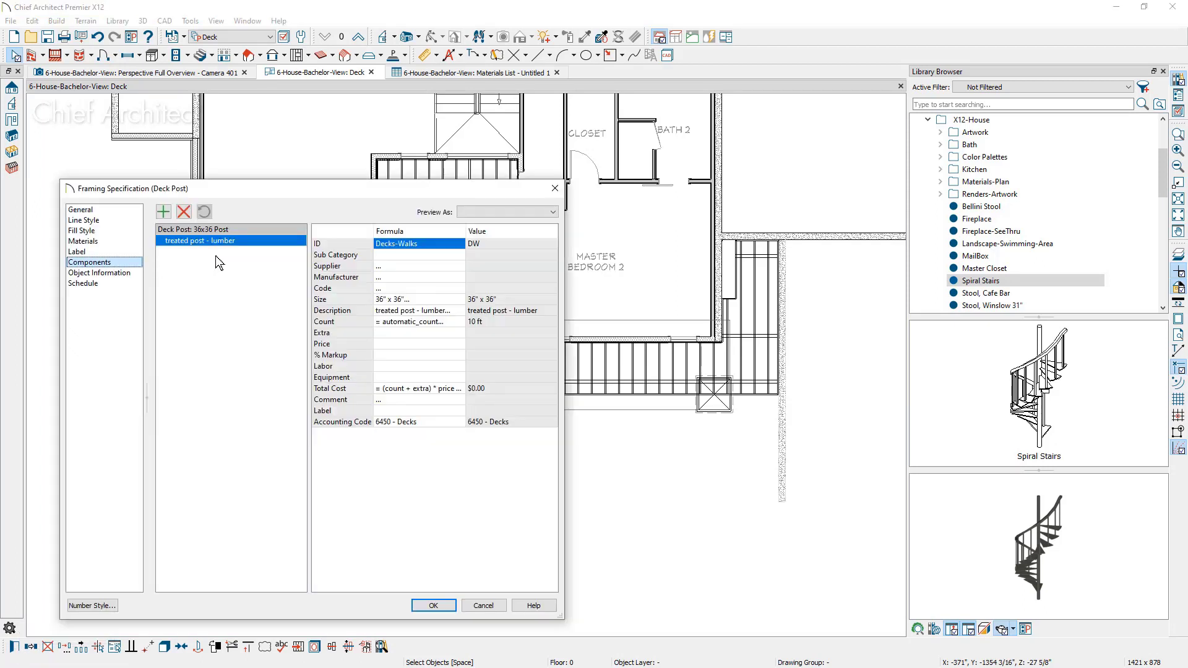
left_click(436, 243)
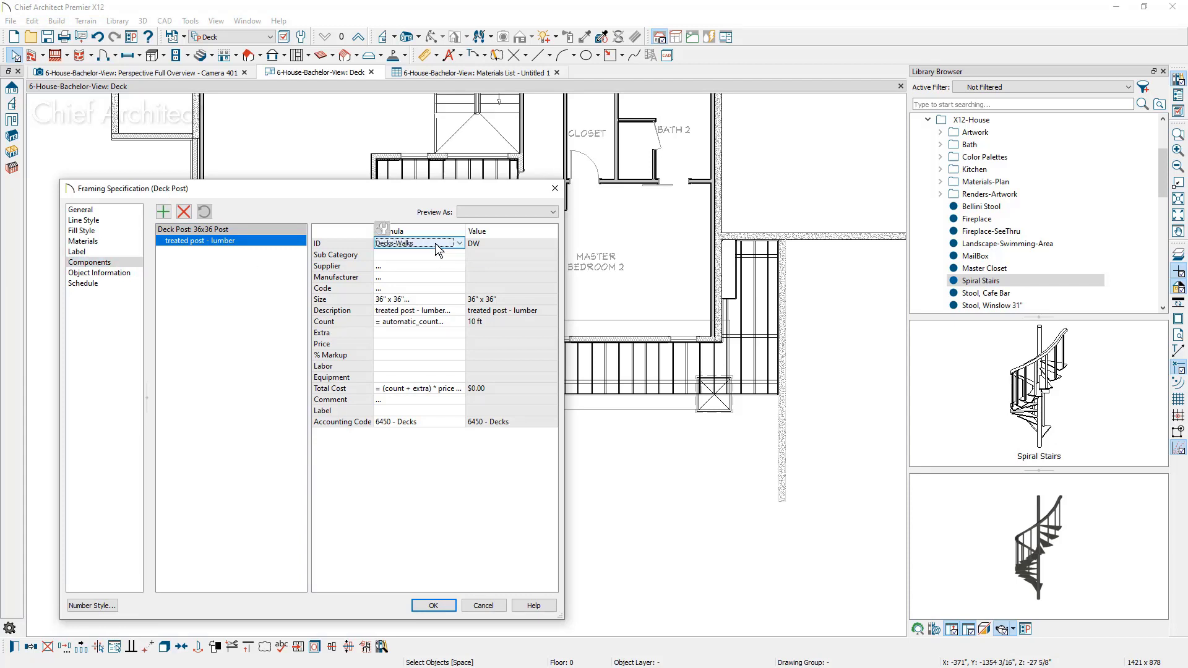
left_click(459, 243)
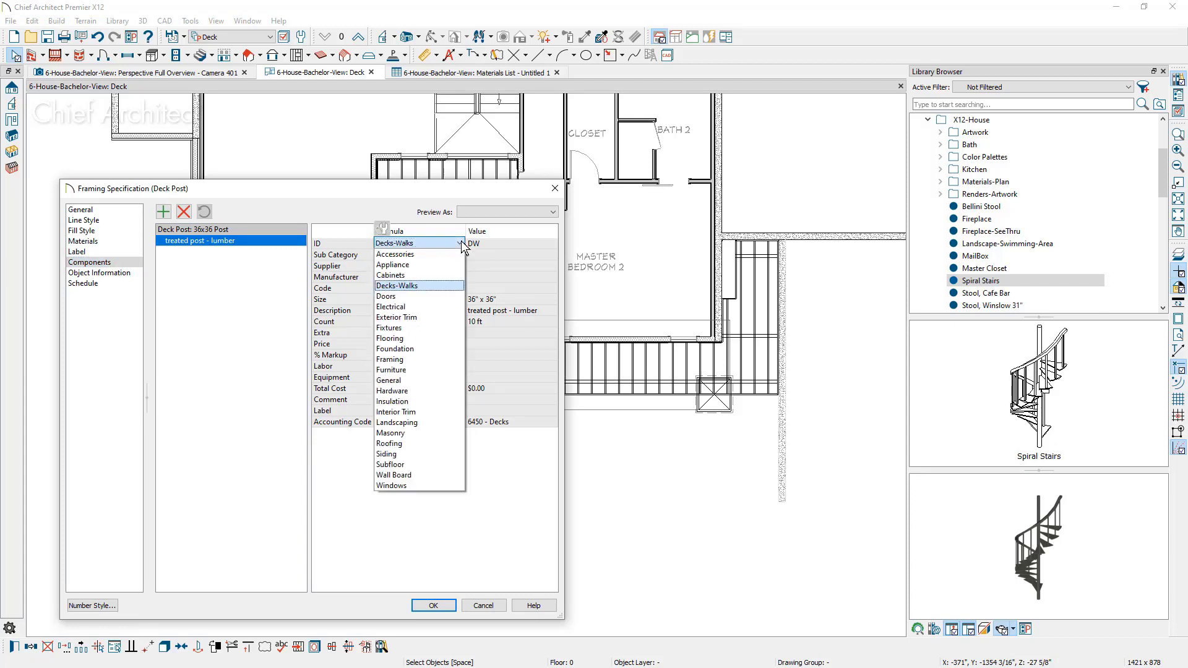
left_click(408, 432)
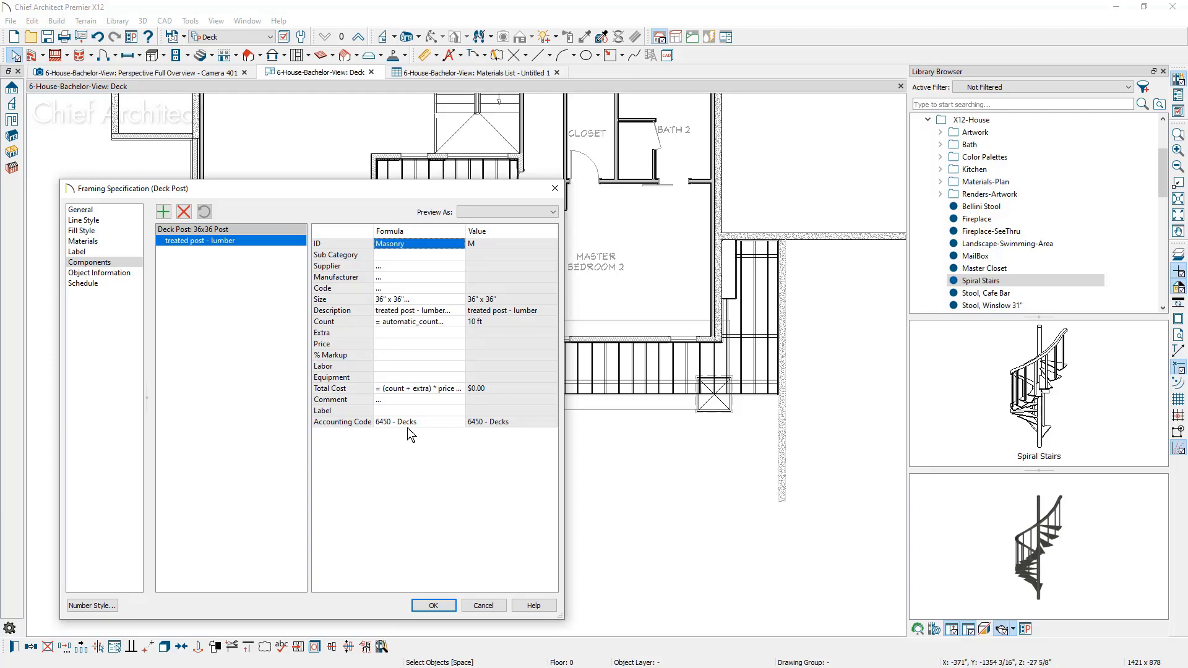
left_click(435, 606)
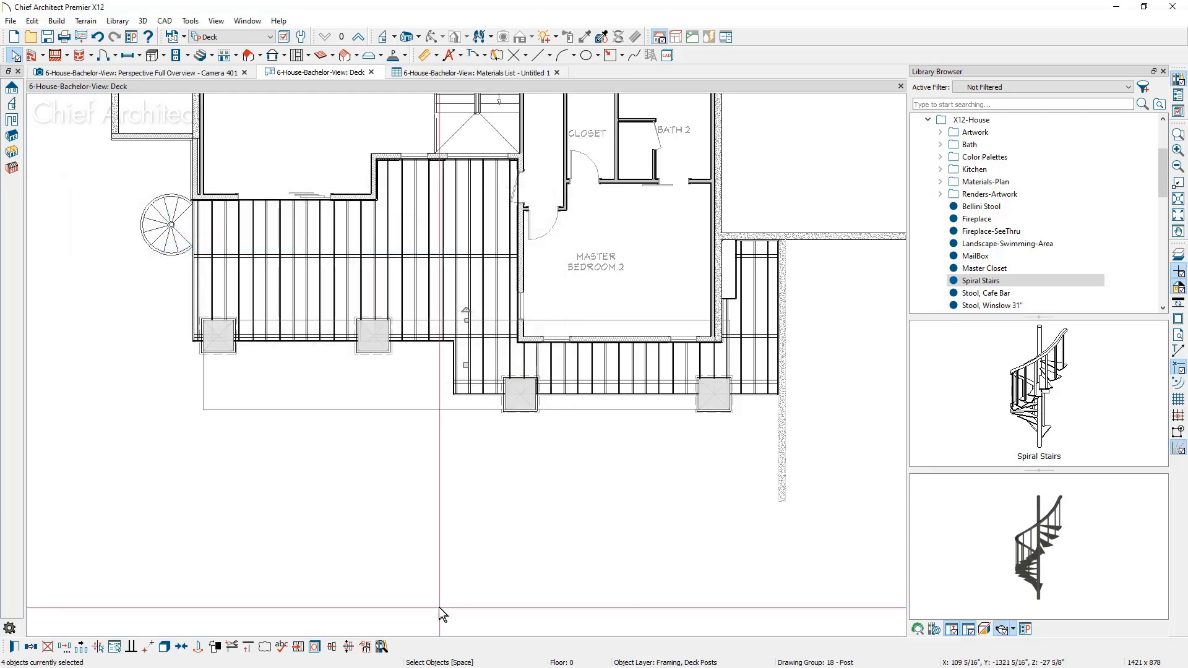